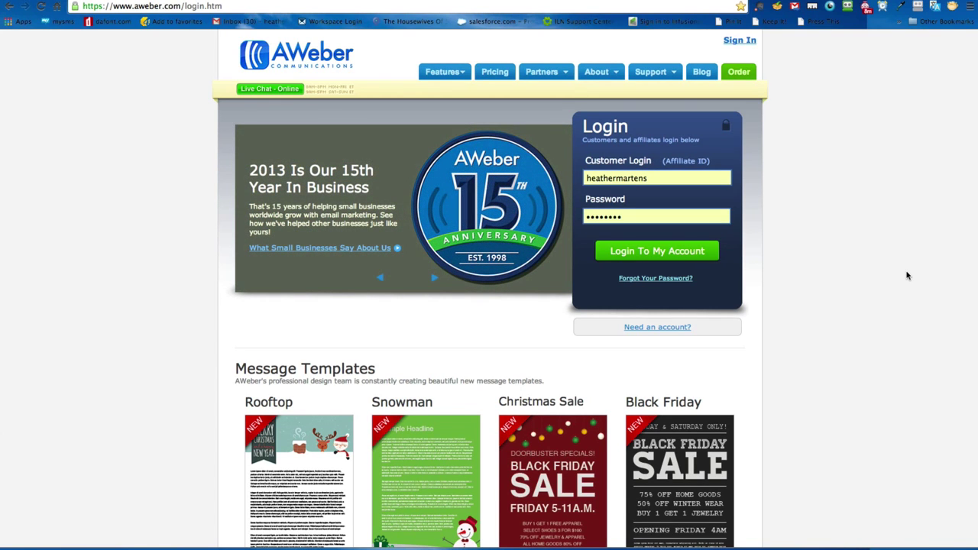
Step: Log in to AWeber with the pre-filled credentials to reach the Account Overview
{"action": "left_click", "coordinate": [658, 251]}
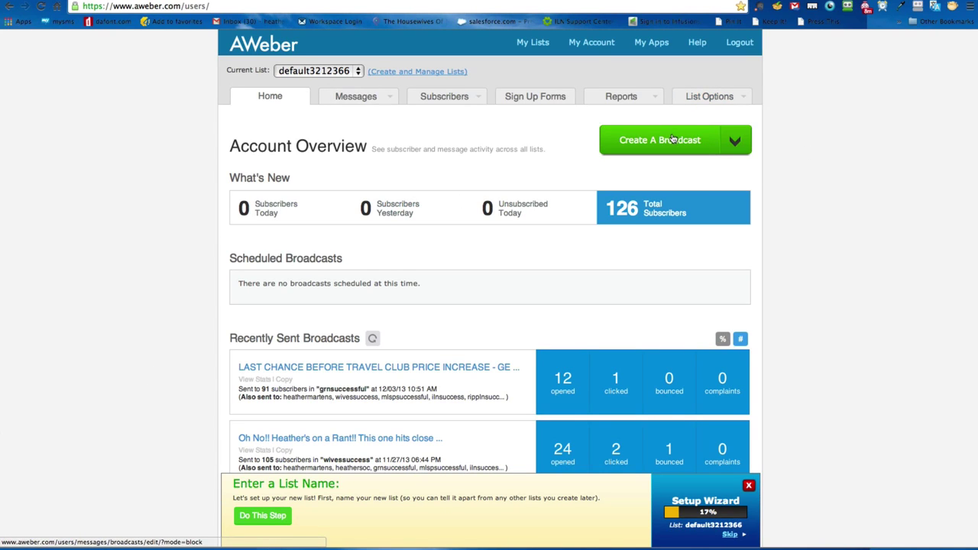
Step: Create a new list (default3212374) and put the cursor in its List Name field
{"action": "left_click", "coordinate": [413, 72]}
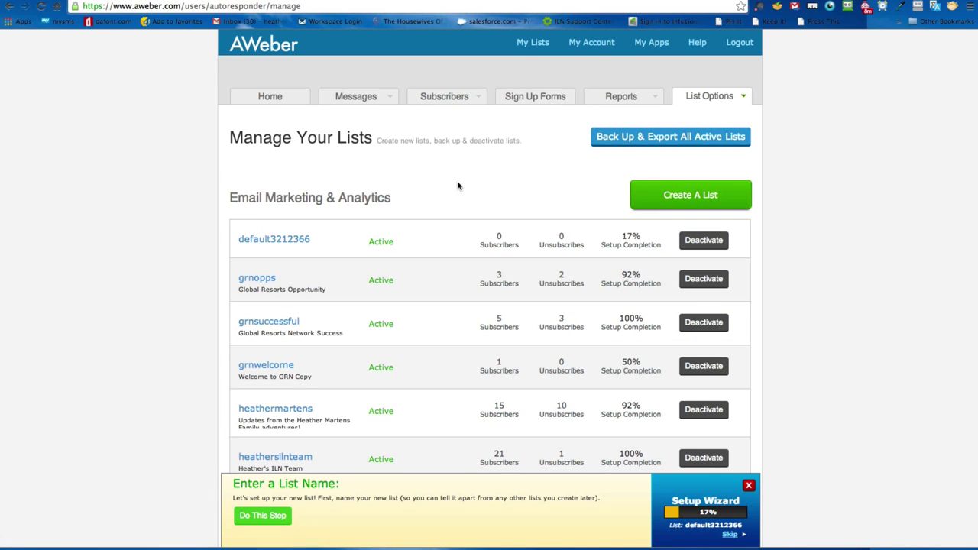
{"action": "left_click", "coordinate": [682, 193]}
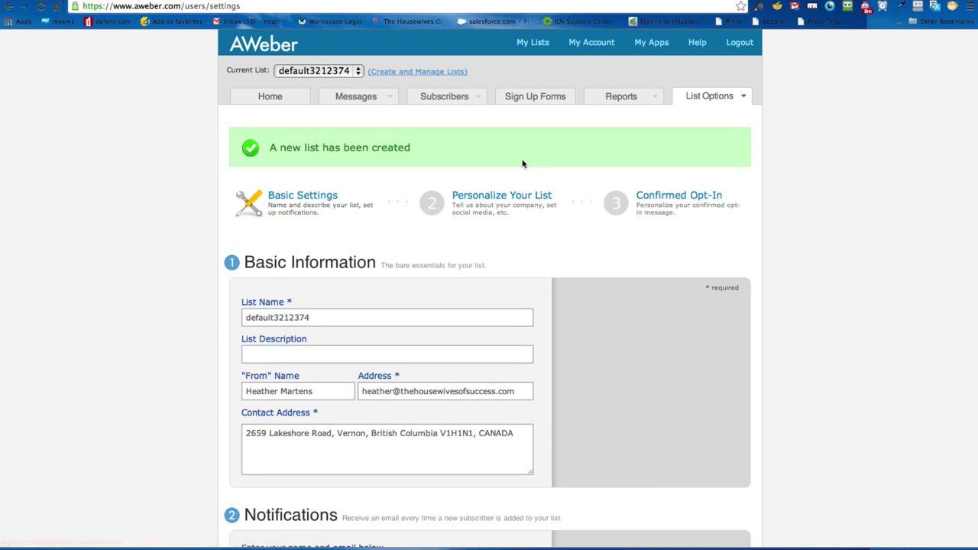
{"action": "left_click", "coordinate": [321, 315]}
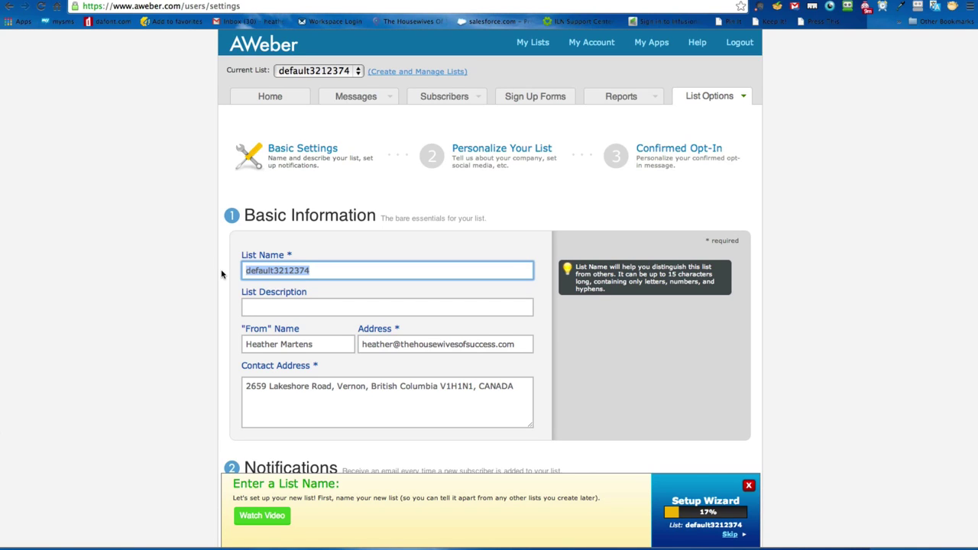
Step: Name the new list hmilnblog
{"action": "type", "text": "heather"}
{"action": "key", "text": "BackSpace"}
{"action": "key", "text": "BackSpace"}
{"action": "key", "text": "BackSpace"}
{"action": "key", "text": "BackSpace"}
{"action": "key", "text": "BackSpace"}
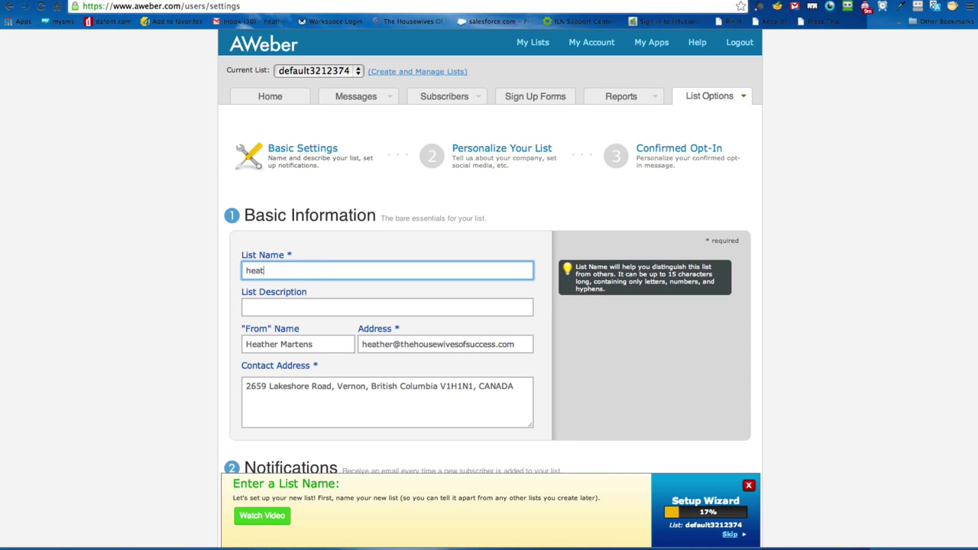
{"action": "key", "text": "BackSpace"}
{"action": "type", "text": "mb"}
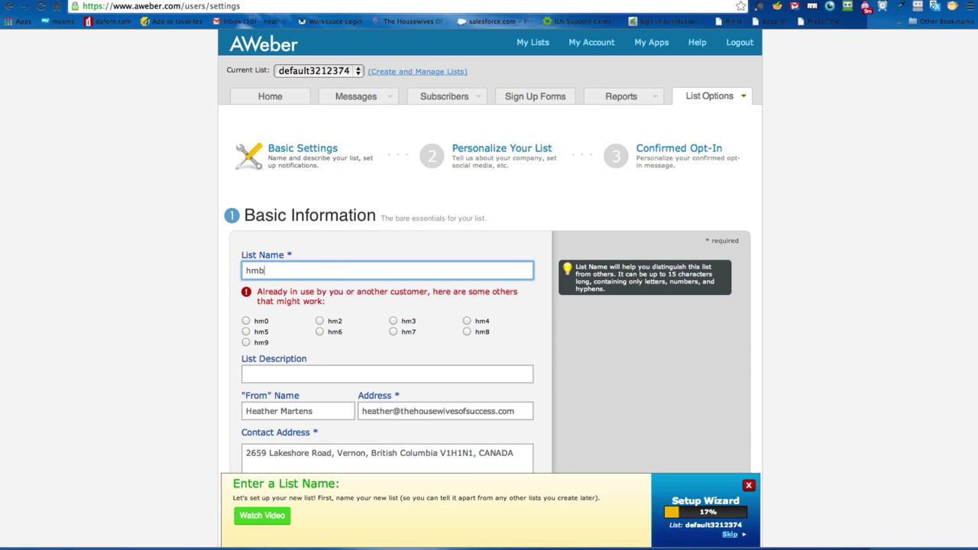
{"action": "type", "text": "log"}
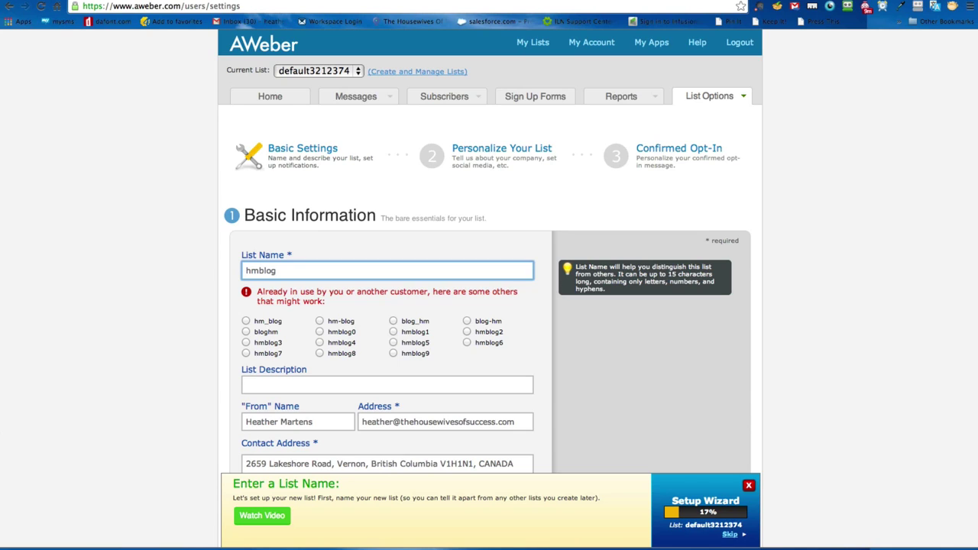
{"action": "left_click", "coordinate": [258, 271]}
{"action": "type", "text": "iln"}
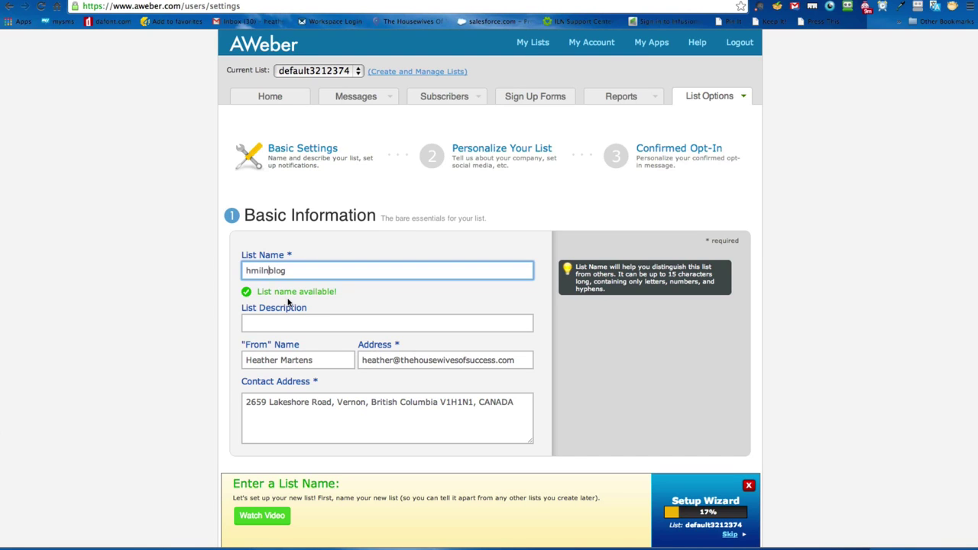
Step: Set the list description to the owner's full name followed by ILN Blog
{"action": "left_click", "coordinate": [269, 321]}
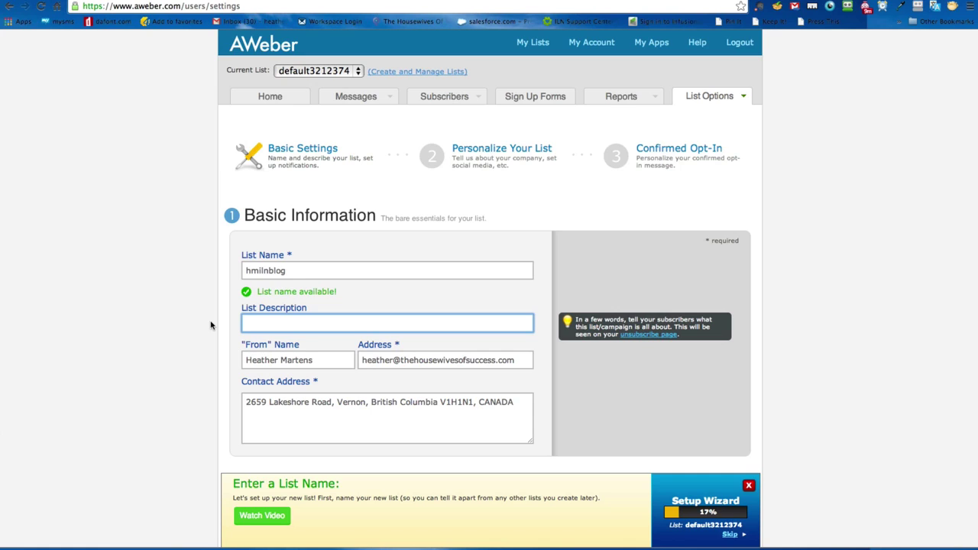
{"action": "type", "text": "Heather Martens ILN Blog"}
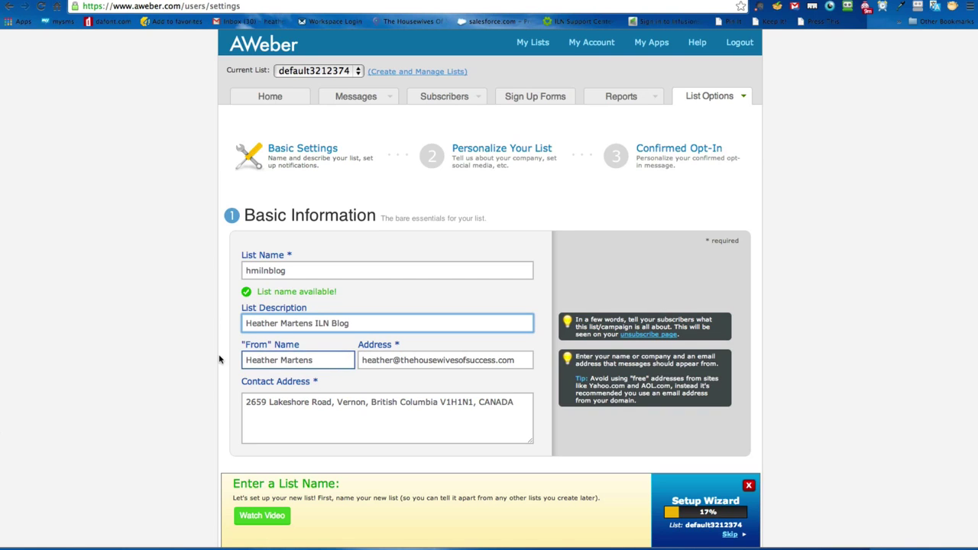
{"action": "mouse_move", "coordinate": [438, 429]}
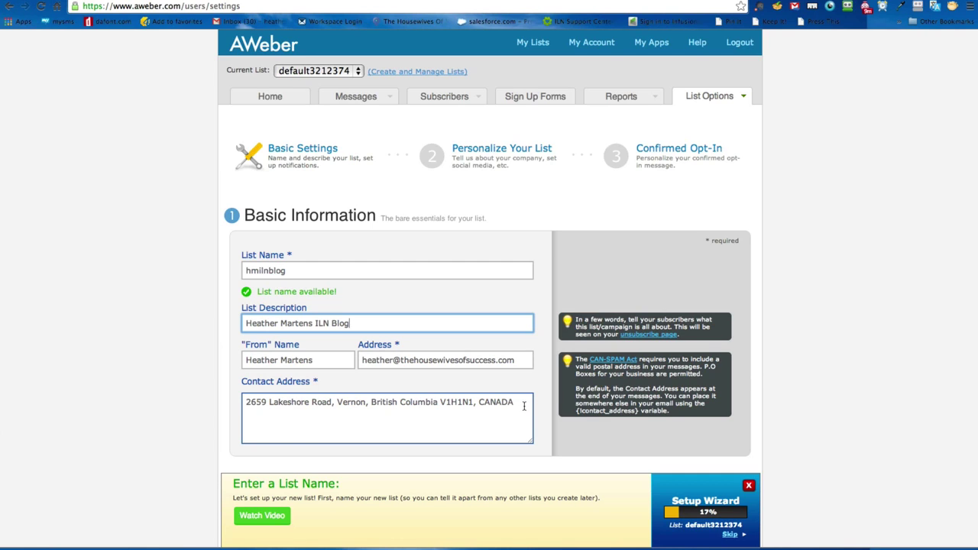
{"action": "mouse_move", "coordinate": [351, 358]}
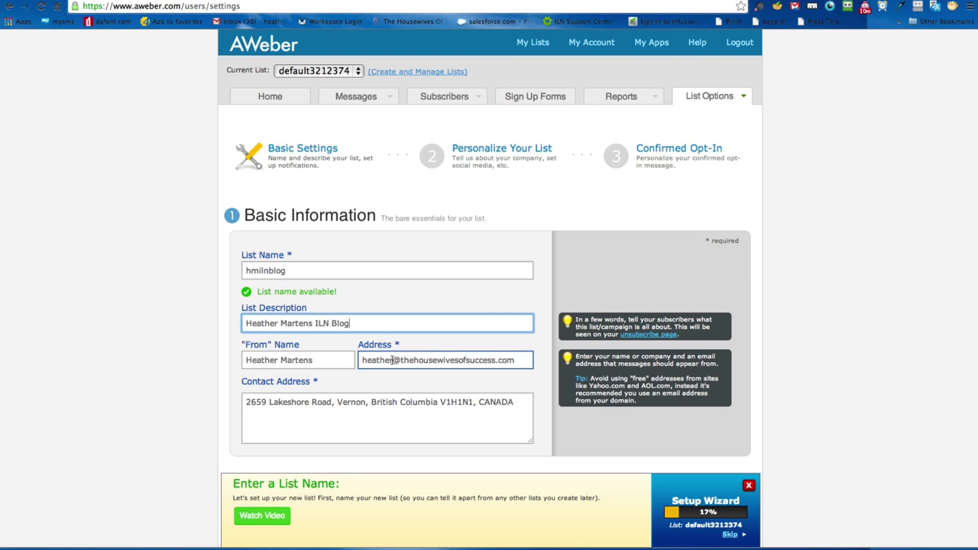
{"action": "left_click_drag", "start_coordinate": [392, 359], "coordinate": [523, 360]}
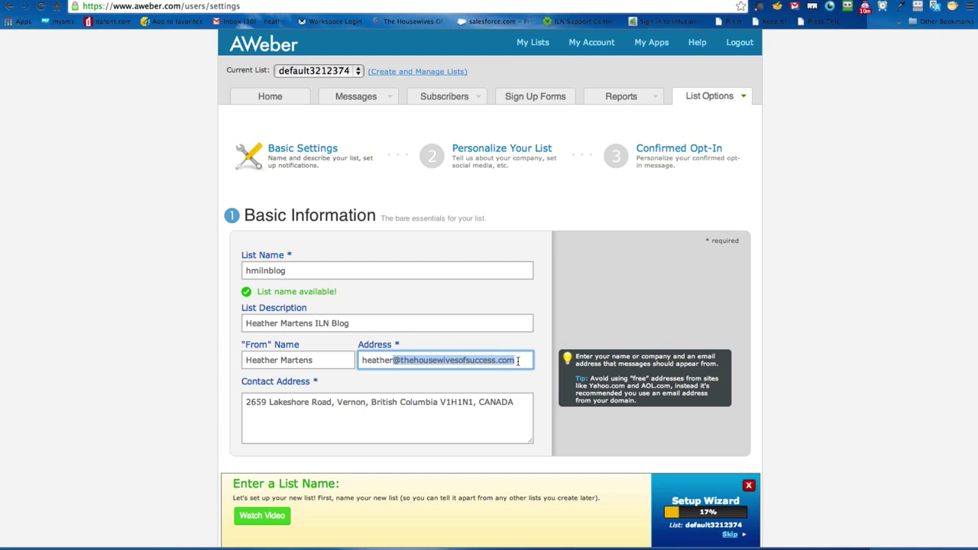
{"action": "left_click", "coordinate": [518, 360]}
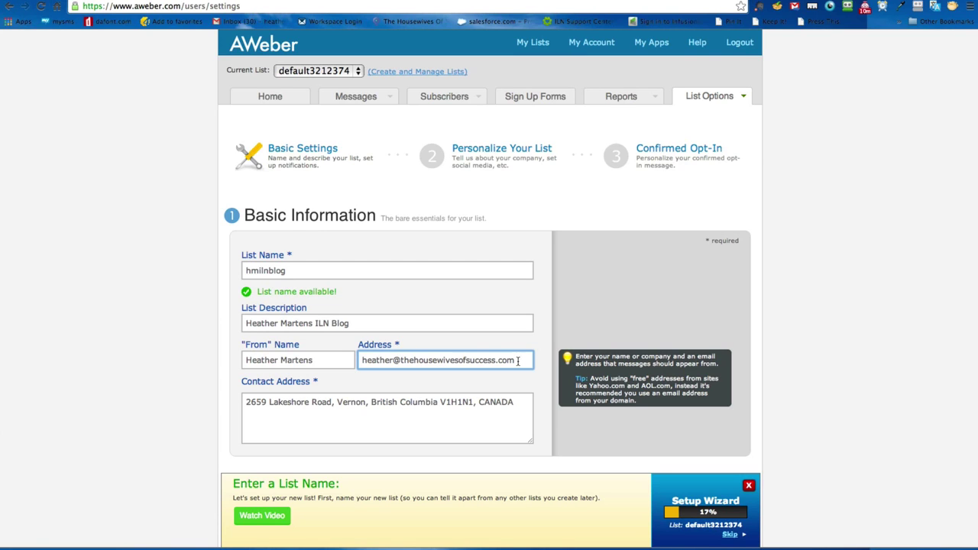
{"action": "left_click", "coordinate": [514, 395]}
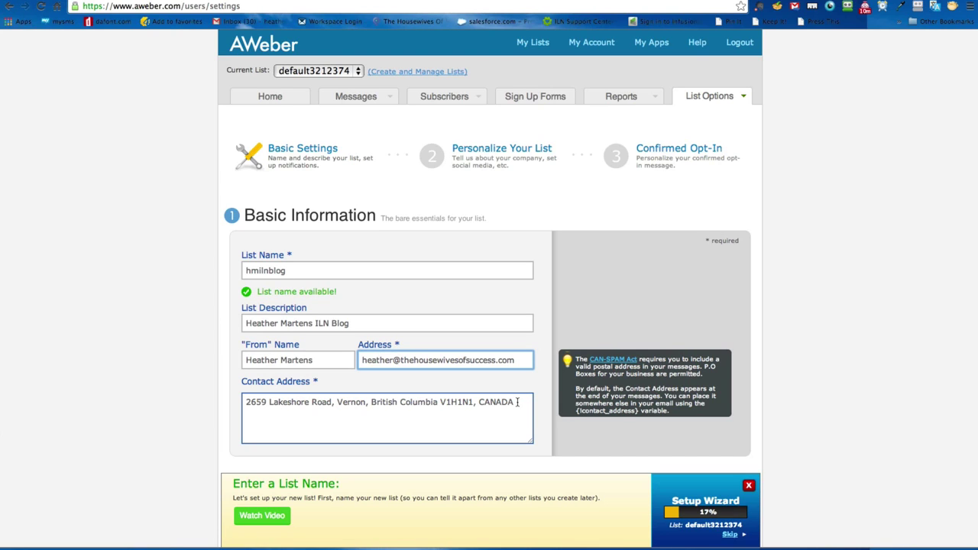
{"action": "left_click_drag", "start_coordinate": [517, 403], "coordinate": [222, 402]}
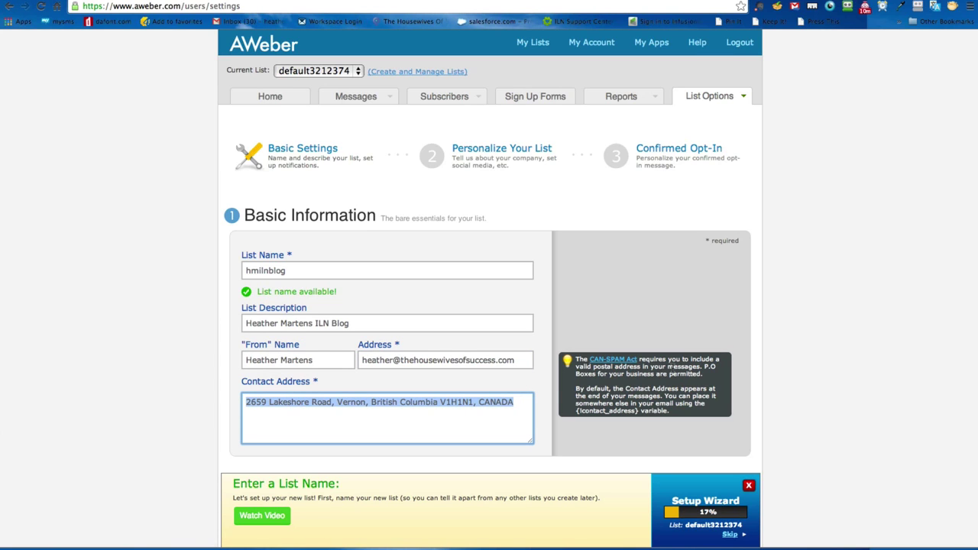
{"action": "left_click_drag", "start_coordinate": [704, 366], "coordinate": [703, 374]}
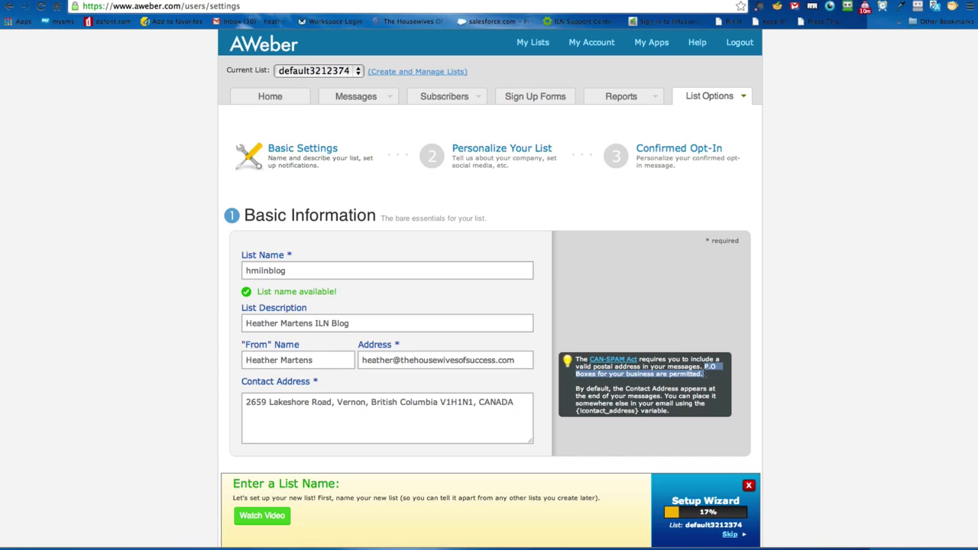
{"action": "left_click", "coordinate": [453, 403]}
{"action": "left_click", "coordinate": [512, 402]}
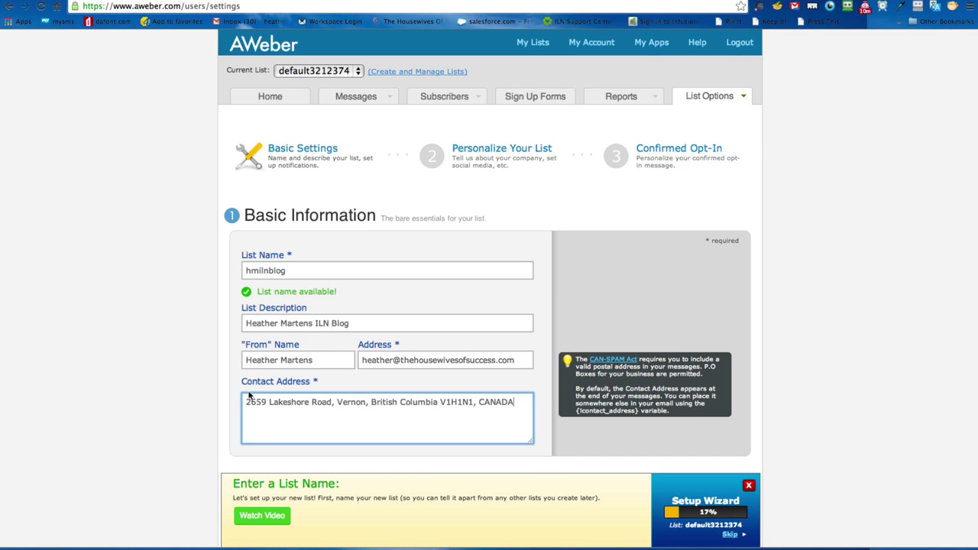
{"action": "scroll", "coordinate": [236, 406], "scroll_direction": "down", "scroll_amount": 1}
Step: Enter hmilnblog as the new-subscriber notification recipient's name
{"action": "scroll", "coordinate": [236, 407], "scroll_direction": "down", "scroll_amount": 8}
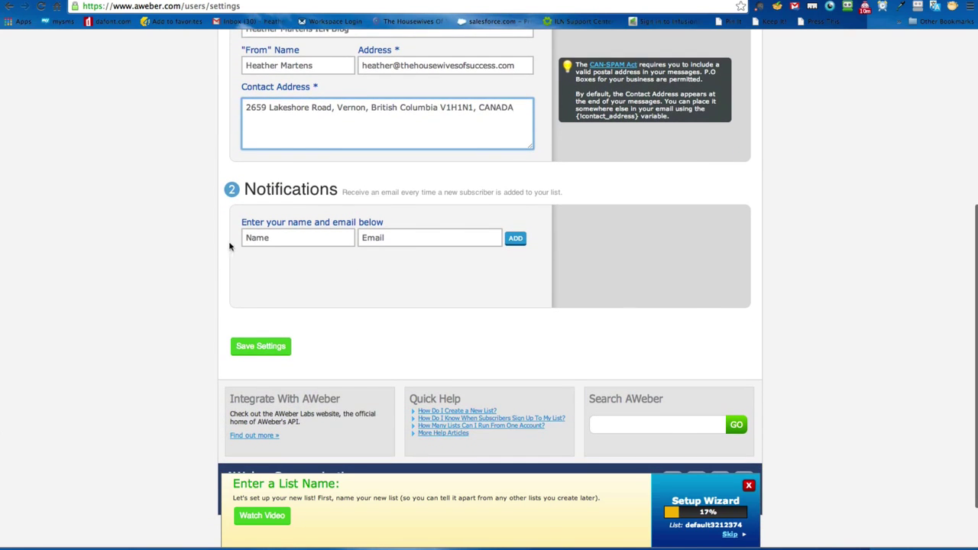
{"action": "left_click", "coordinate": [274, 242]}
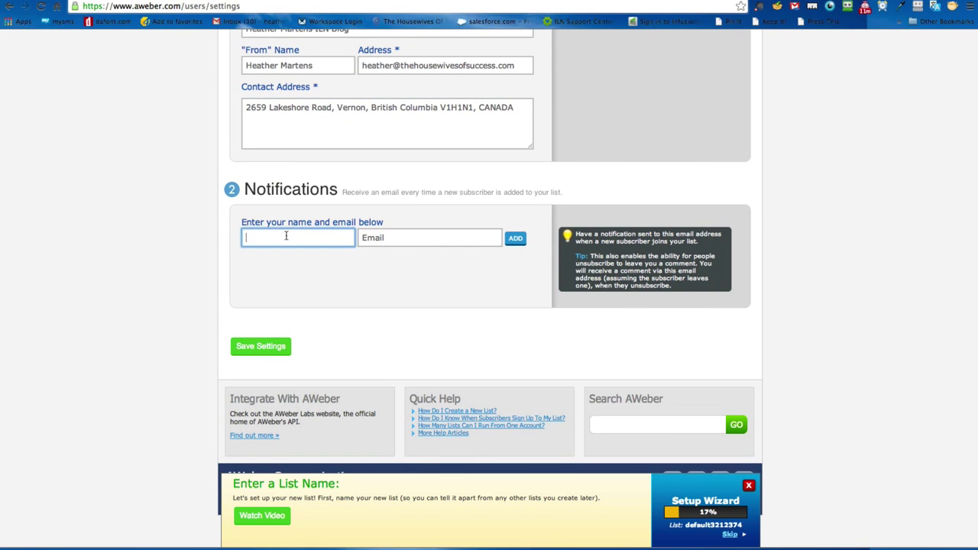
{"action": "type", "text": "heather"}
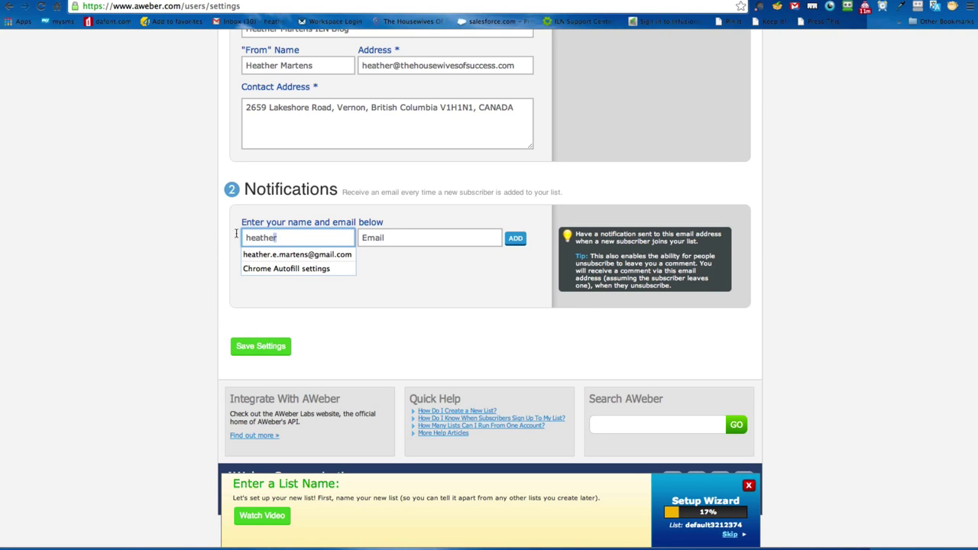
{"action": "left_click_drag", "start_coordinate": [275, 237], "coordinate": [237, 237]}
{"action": "scroll", "coordinate": [210, 233], "scroll_direction": "up", "scroll_amount": 2}
{"action": "scroll", "coordinate": [210, 233], "scroll_direction": "up", "scroll_amount": 1}
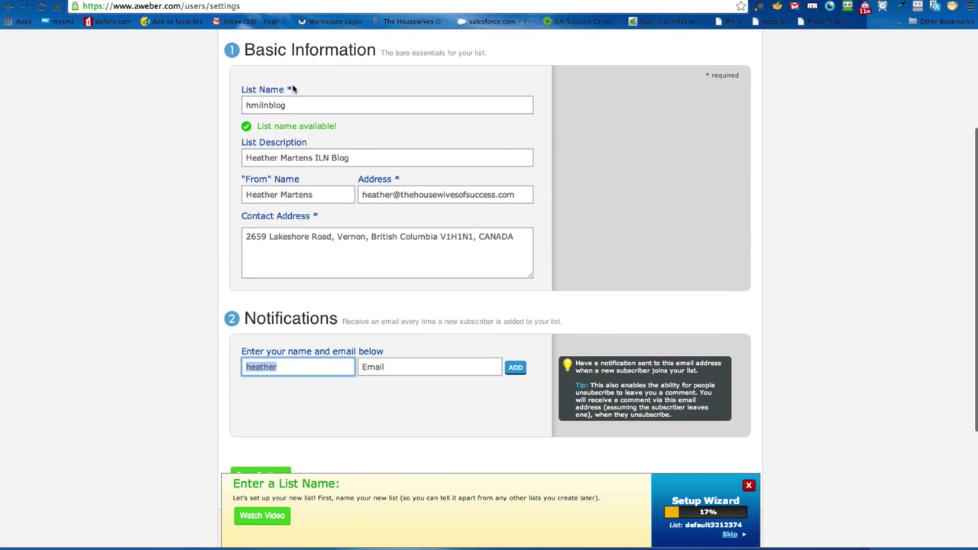
{"action": "left_click_drag", "start_coordinate": [294, 105], "coordinate": [194, 104]}
{"action": "key", "text": "super+c"}
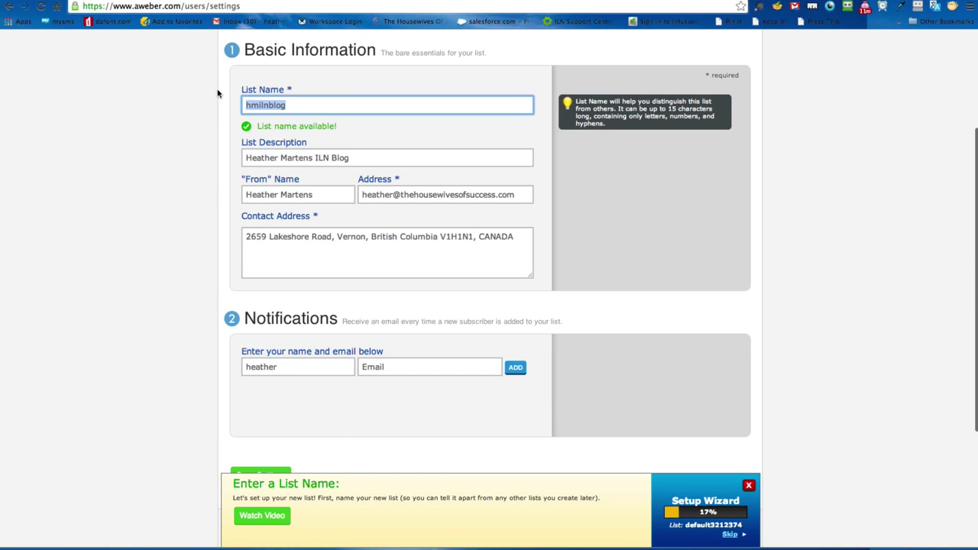
{"action": "left_click_drag", "start_coordinate": [315, 367], "coordinate": [197, 357]}
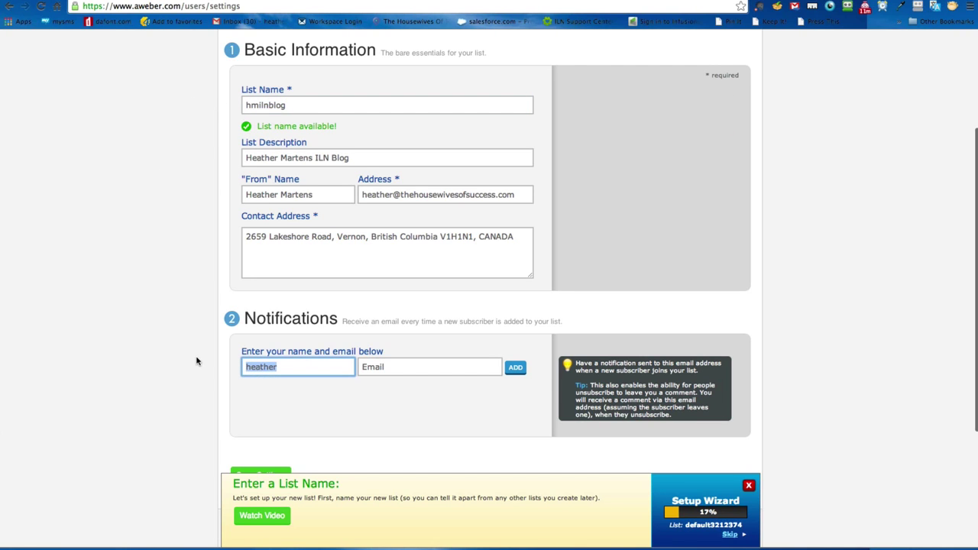
{"action": "key", "text": "super+v"}
Step: Fill in the owner's e-mail from autofill and add the notification recipient
{"action": "left_click", "coordinate": [461, 372]}
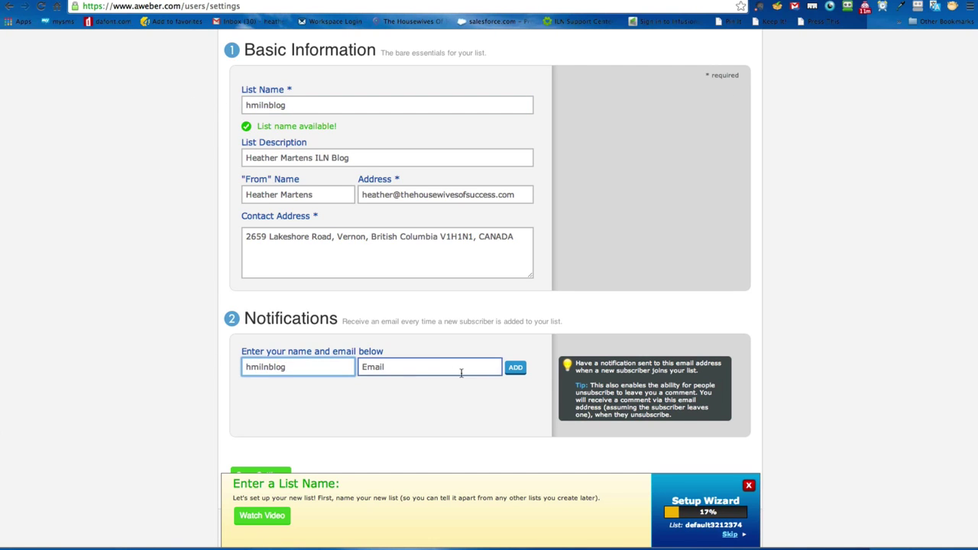
{"action": "left_click", "coordinate": [408, 366]}
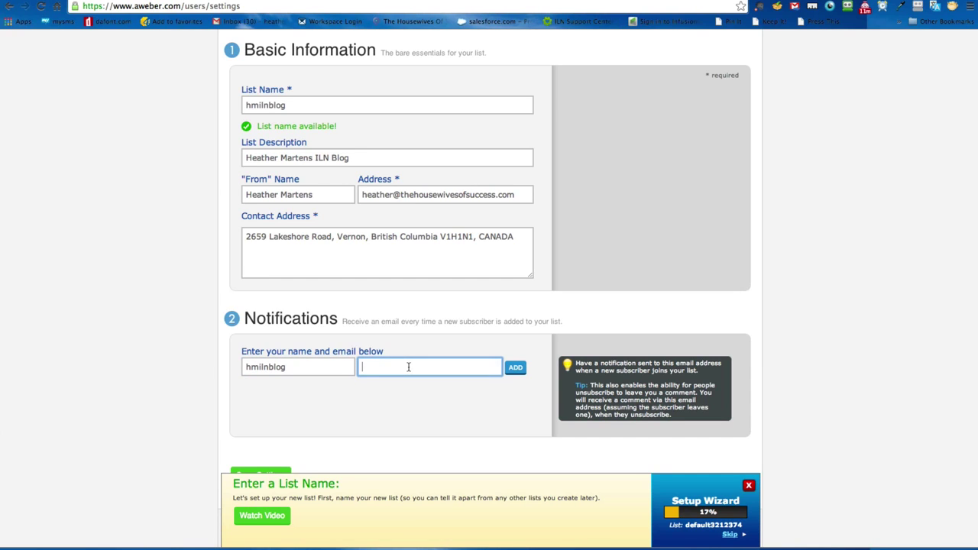
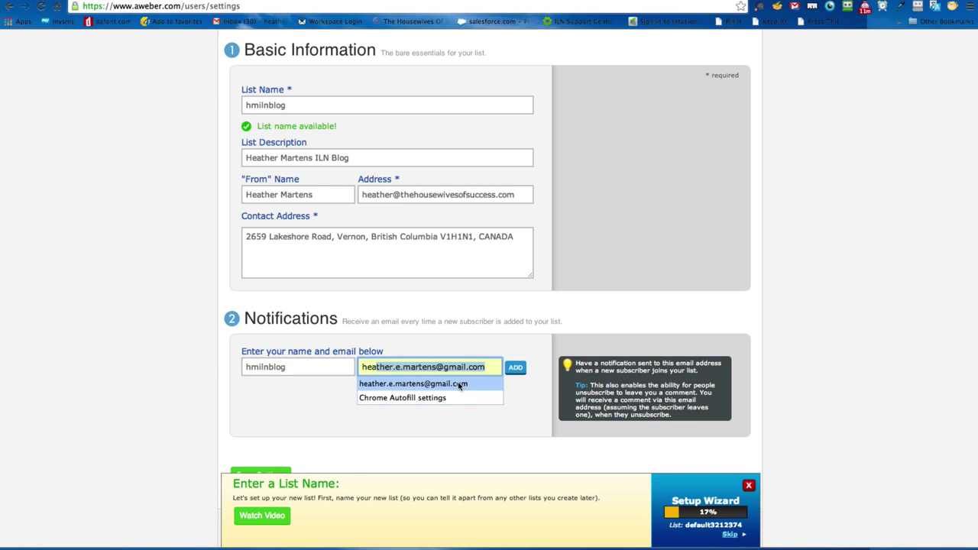
{"action": "left_click", "coordinate": [459, 384]}
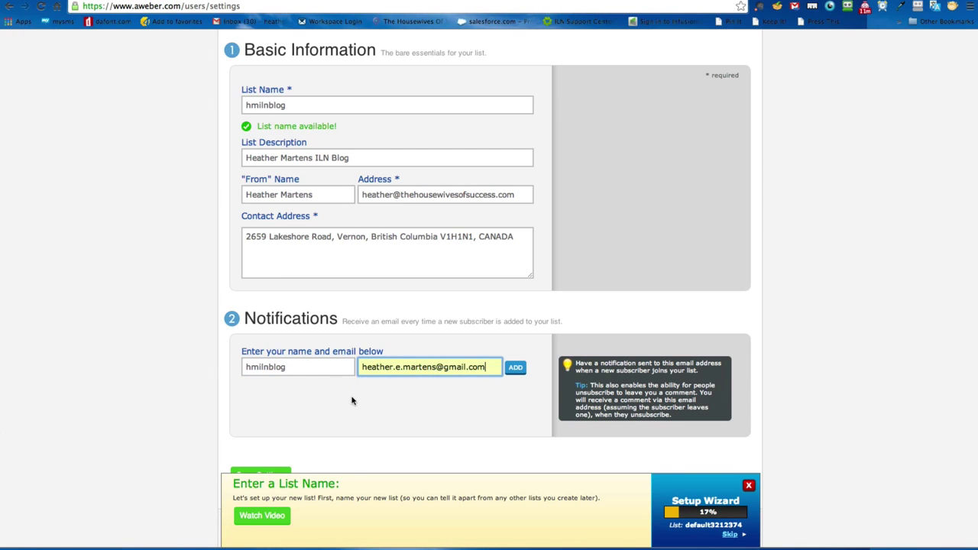
{"action": "left_click", "coordinate": [515, 367]}
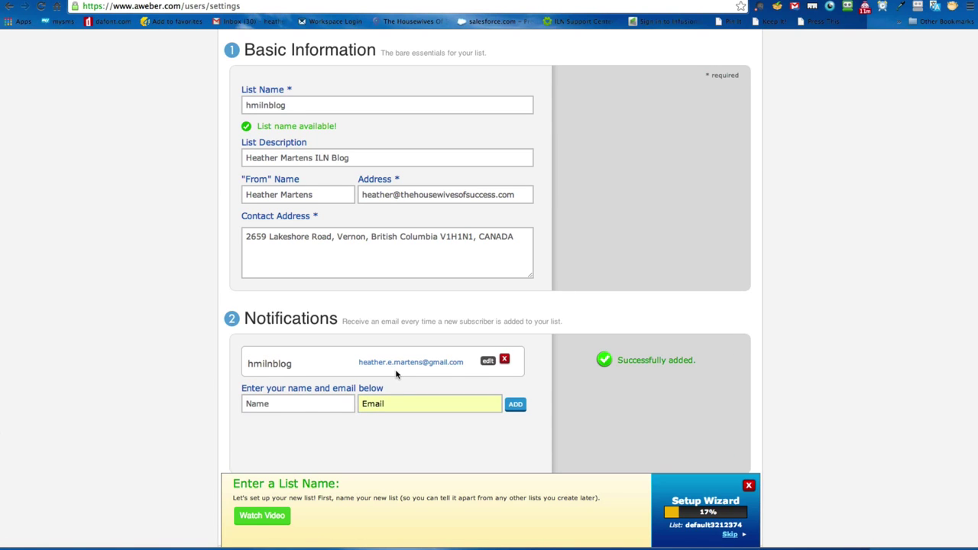
{"action": "left_click", "coordinate": [303, 408]}
{"action": "left_click", "coordinate": [175, 364]}
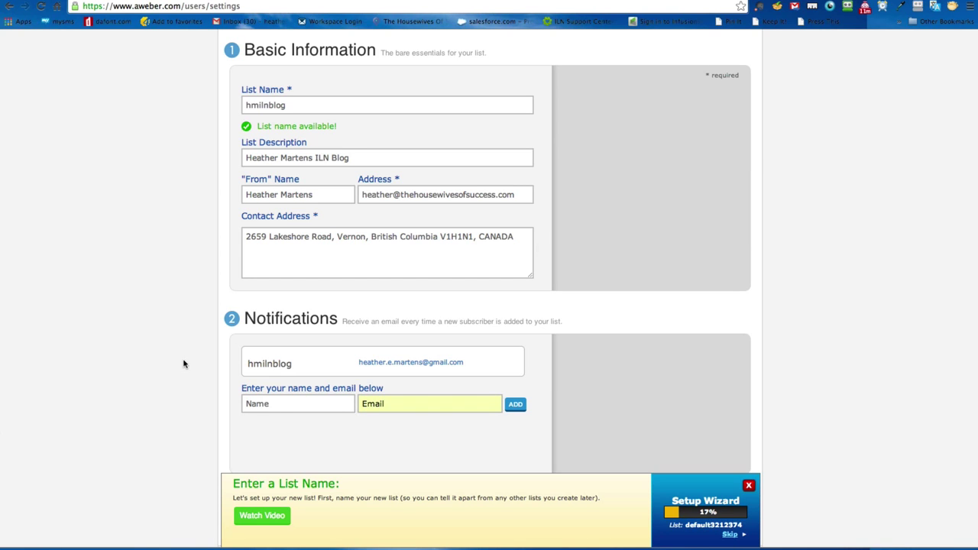
{"action": "left_click", "coordinate": [394, 195]}
Step: Save the basic settings and enter the owner's full name as Company Name
{"action": "left_click_drag", "start_coordinate": [394, 194], "coordinate": [531, 195]}
{"action": "left_click", "coordinate": [177, 317]}
{"action": "scroll", "coordinate": [176, 317], "scroll_direction": "down", "scroll_amount": 5}
{"action": "left_click", "coordinate": [279, 280]}
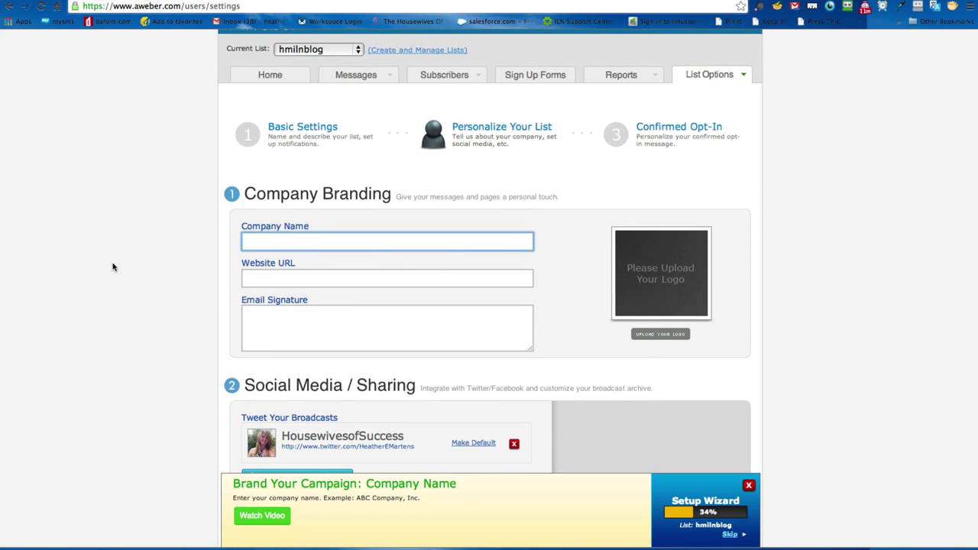
{"action": "type", "text": "Heather Martens"}
{"action": "left_click", "coordinate": [301, 276]}
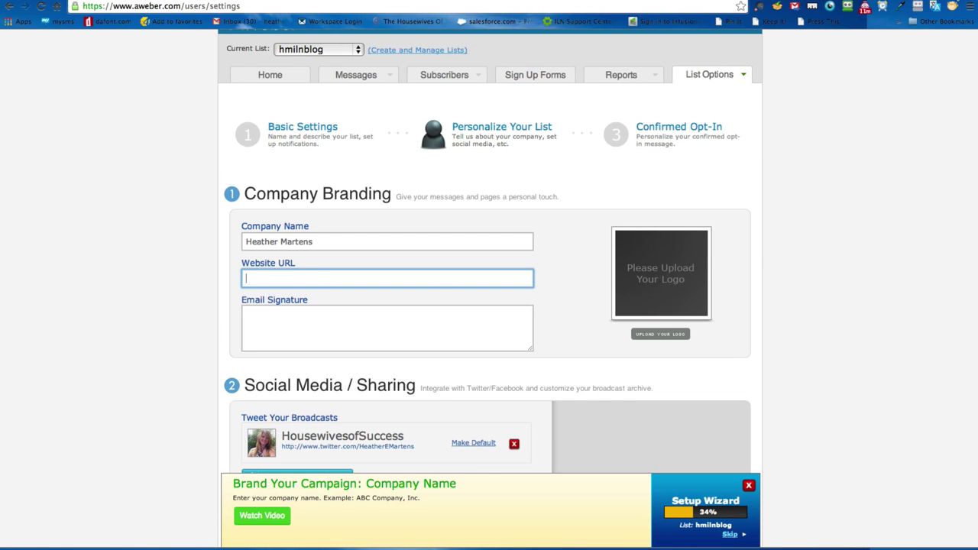
Step: Look up the owner's own website in a new Chrome tab to get its URL
{"action": "key", "text": "ctrl+t"}
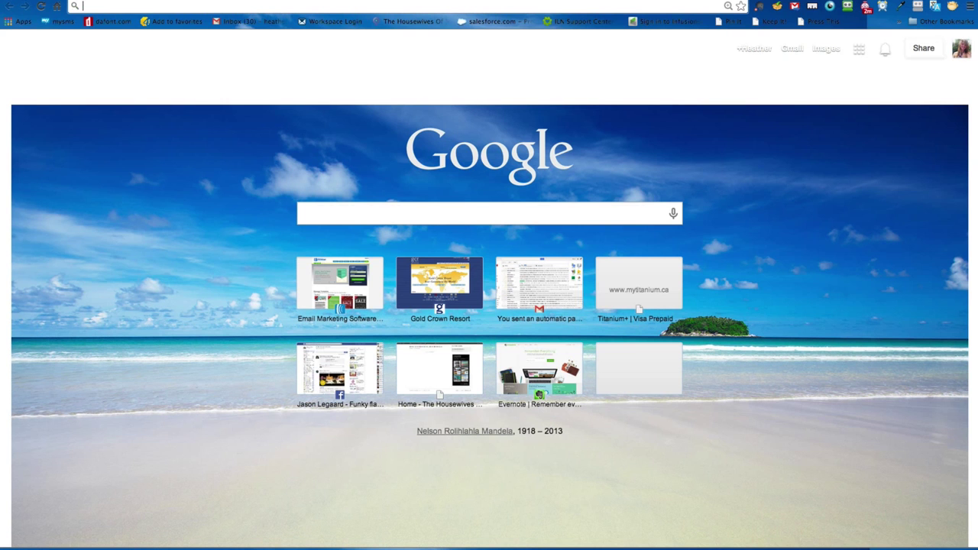
{"action": "type", "text": "heathers"}
{"action": "key", "text": "BackSpace"}
{"action": "key", "text": "BackSpace"}
{"action": "type", "text": "martens.grndiscovery.com"}
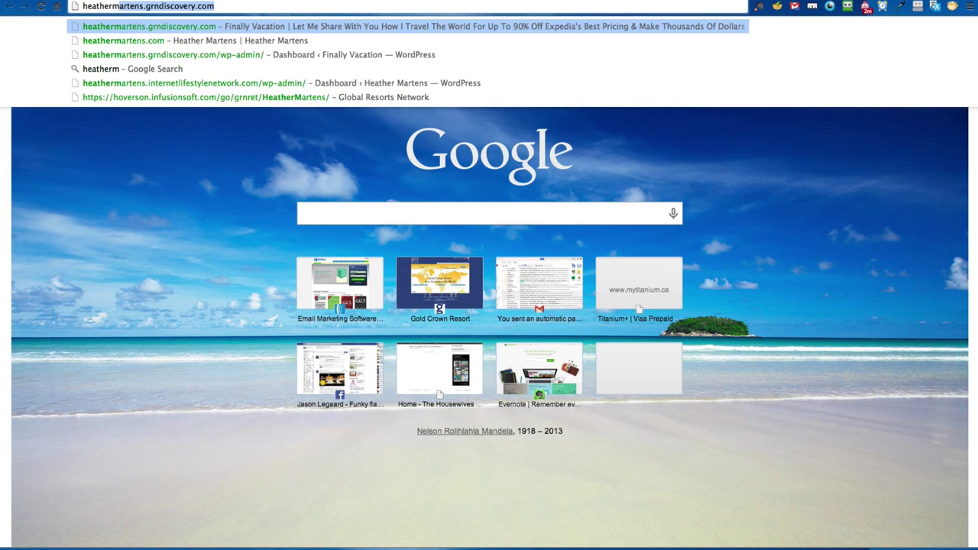
{"action": "left_click", "coordinate": [383, 44]}
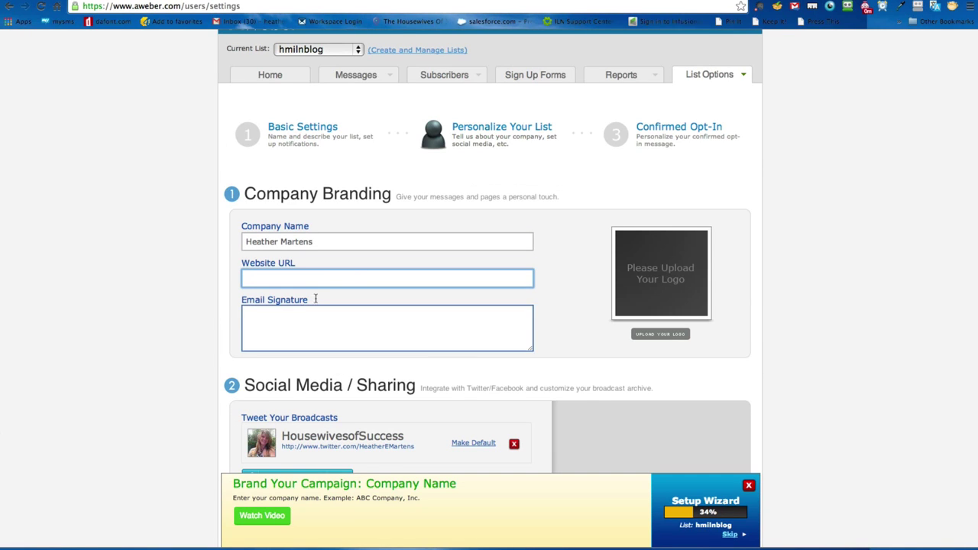
Step: Paste the website URL and set a two-line signature: 'Cheers!' and the owner's first name
{"action": "type", "text": "http://heathermartens.com/"}
{"action": "left_click", "coordinate": [344, 315]}
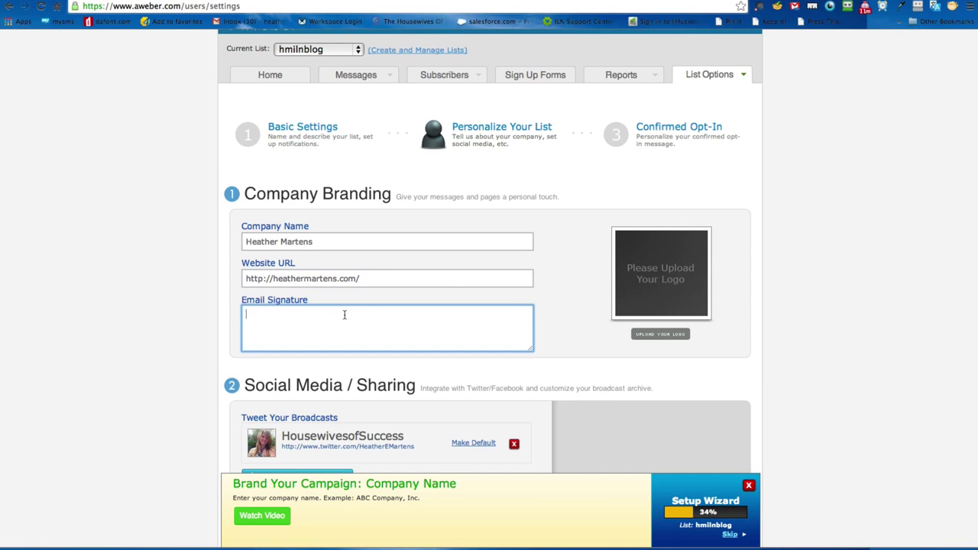
{"action": "type", "text": "Cher"}
{"action": "key", "text": "BackSpace"}
{"action": "type", "text": "ers!"}
{"action": "key", "text": "Return"}
{"action": "type", "text": "~Heatehr"}
{"action": "key", "text": "BackSpace"}
{"action": "key", "text": "BackSpace"}
{"action": "key", "text": "BackSpace"}
{"action": "type", "text": "her 250*"}
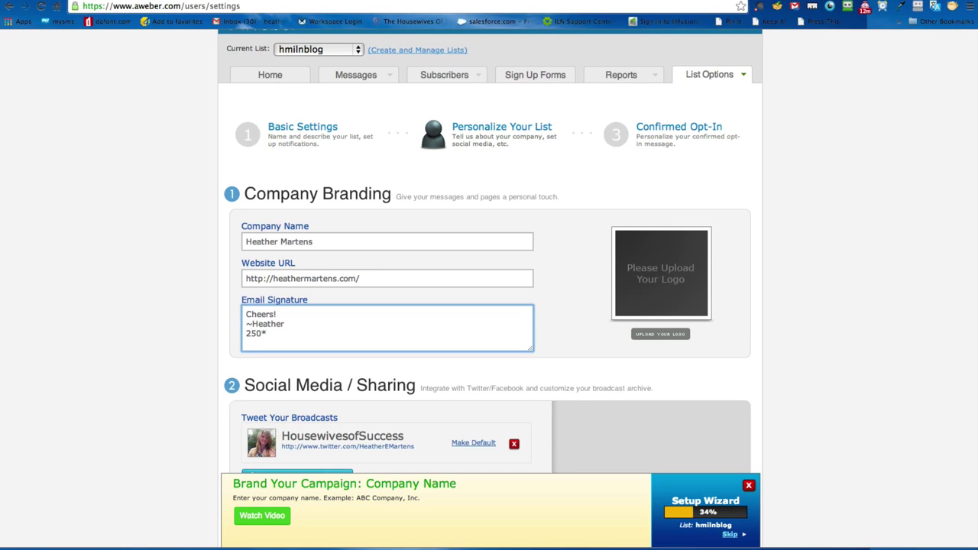
{"action": "key", "text": "BackSpace"}
{"action": "left_click_drag", "start_coordinate": [263, 333], "coordinate": [200, 338]}
{"action": "key", "text": "BackSpace"}
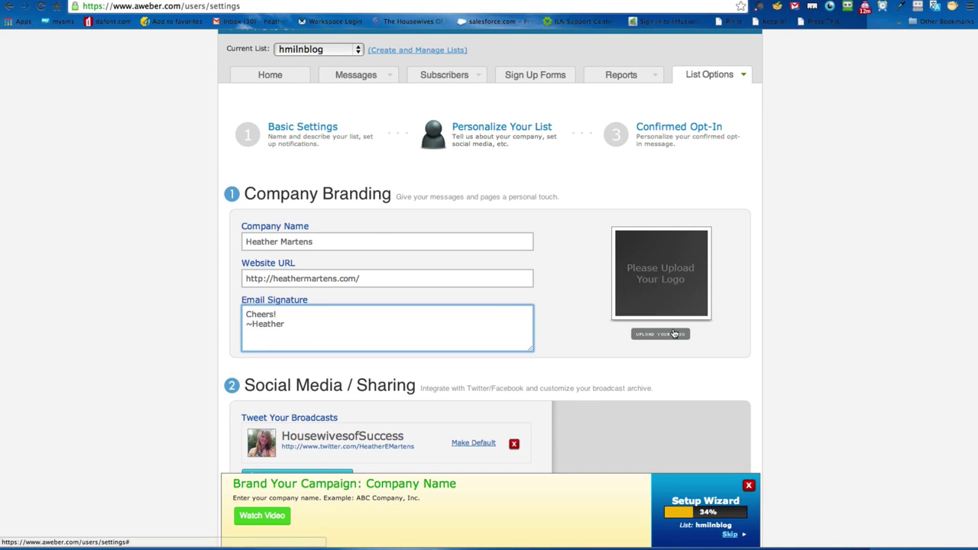
{"action": "left_click", "coordinate": [672, 338]}
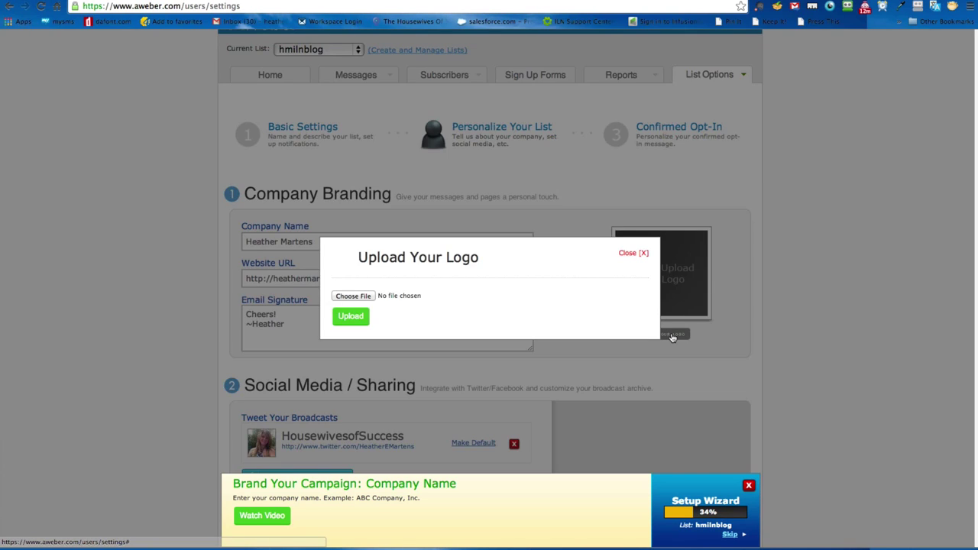
{"action": "left_click", "coordinate": [365, 297]}
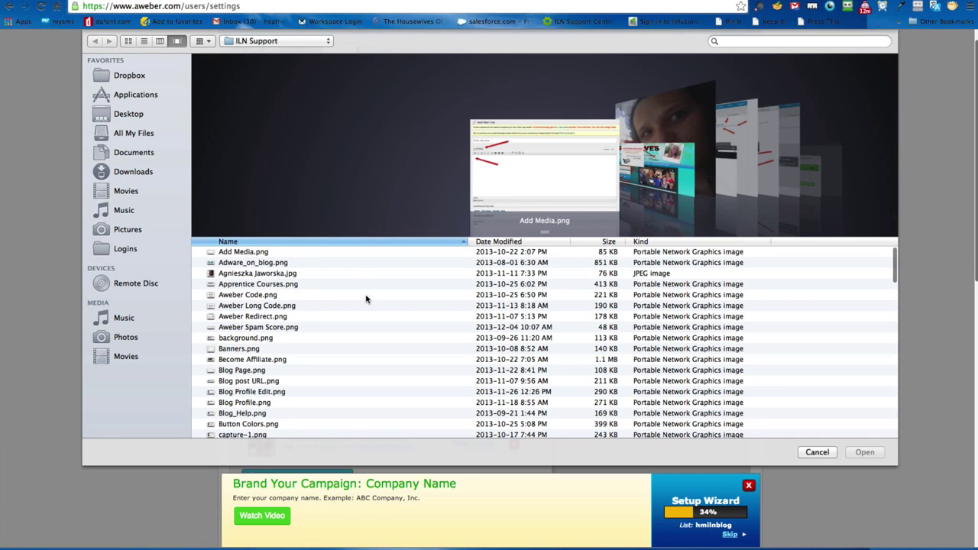
{"action": "left_click", "coordinate": [831, 451]}
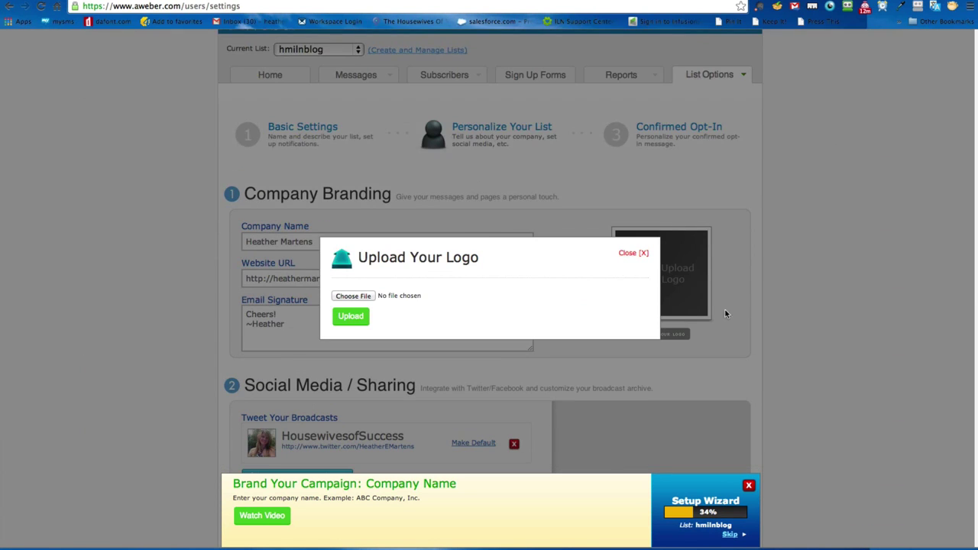
{"action": "left_click", "coordinate": [633, 253]}
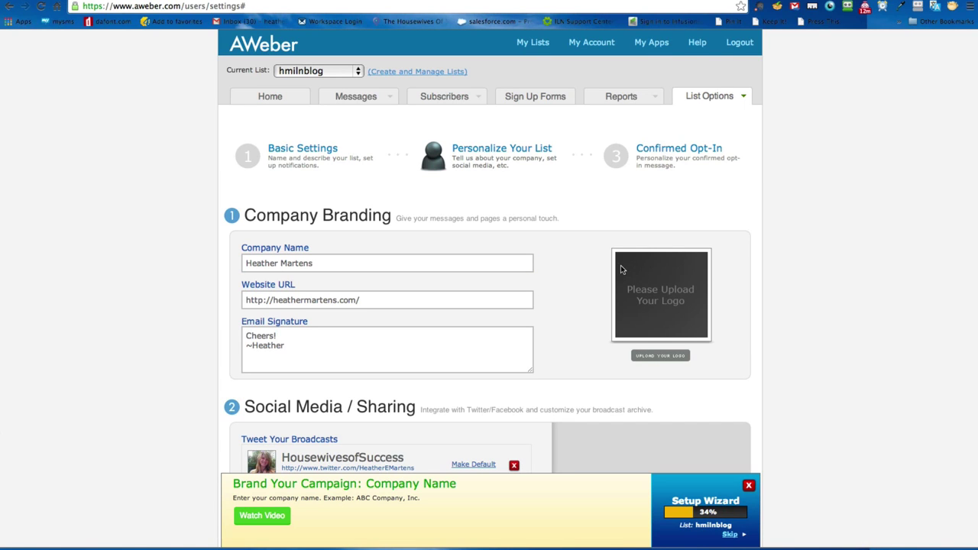
Step: Scroll past Social Media and Global Text Snippets and save the Personalize settings
{"action": "scroll", "coordinate": [577, 319], "scroll_direction": "down", "scroll_amount": 1}
{"action": "scroll", "coordinate": [577, 319], "scroll_direction": "down", "scroll_amount": 2}
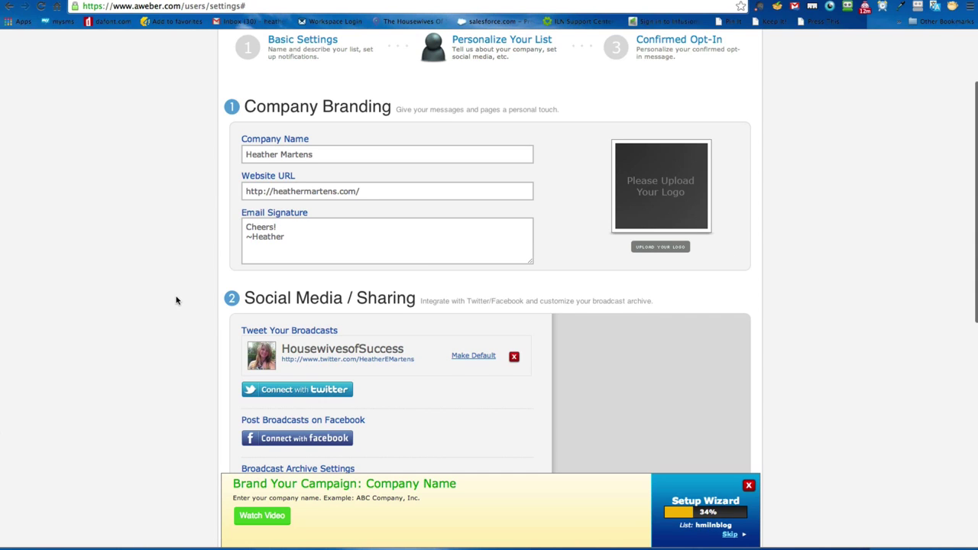
{"action": "scroll", "coordinate": [177, 299], "scroll_direction": "down", "scroll_amount": 4}
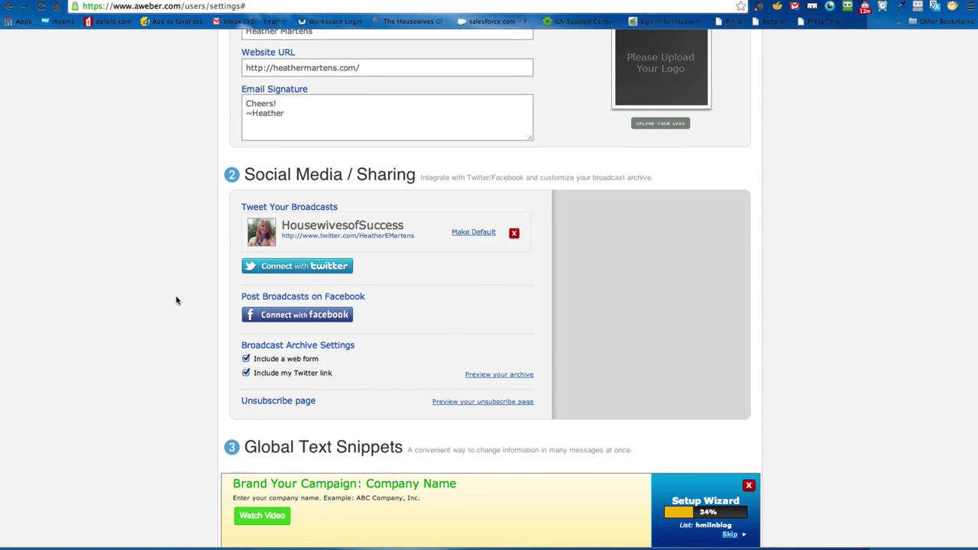
{"action": "scroll", "coordinate": [177, 299], "scroll_direction": "down", "scroll_amount": 1}
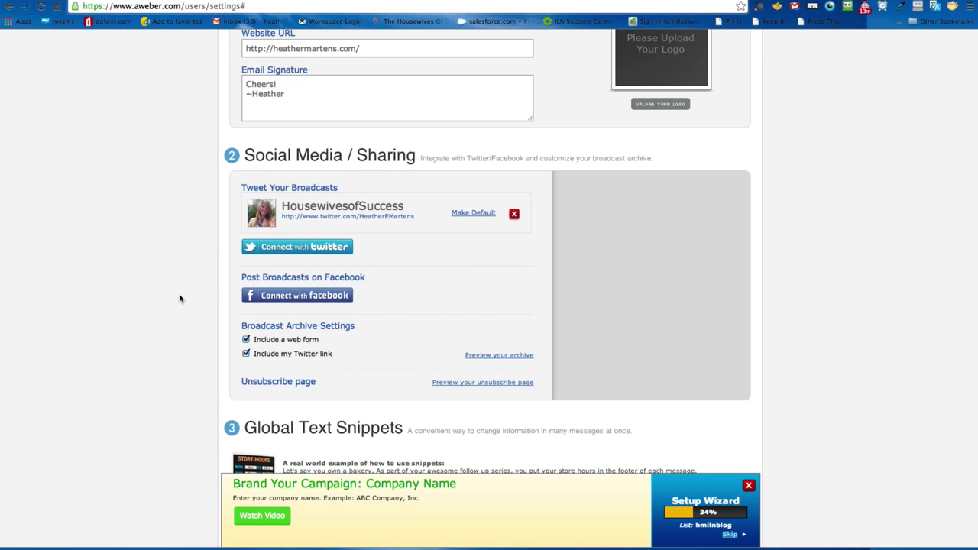
{"action": "scroll", "coordinate": [180, 299], "scroll_direction": "down", "scroll_amount": 2}
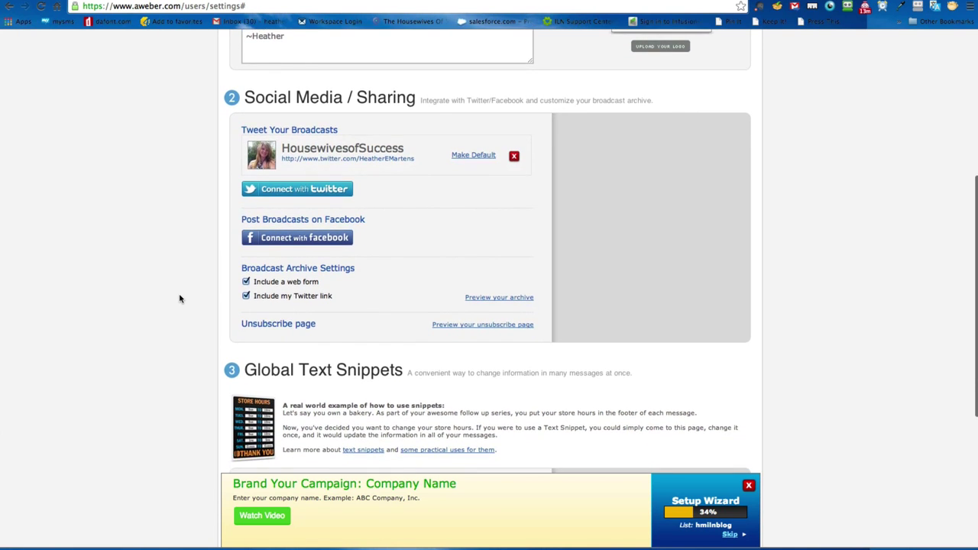
{"action": "scroll", "coordinate": [180, 299], "scroll_direction": "down", "scroll_amount": 5}
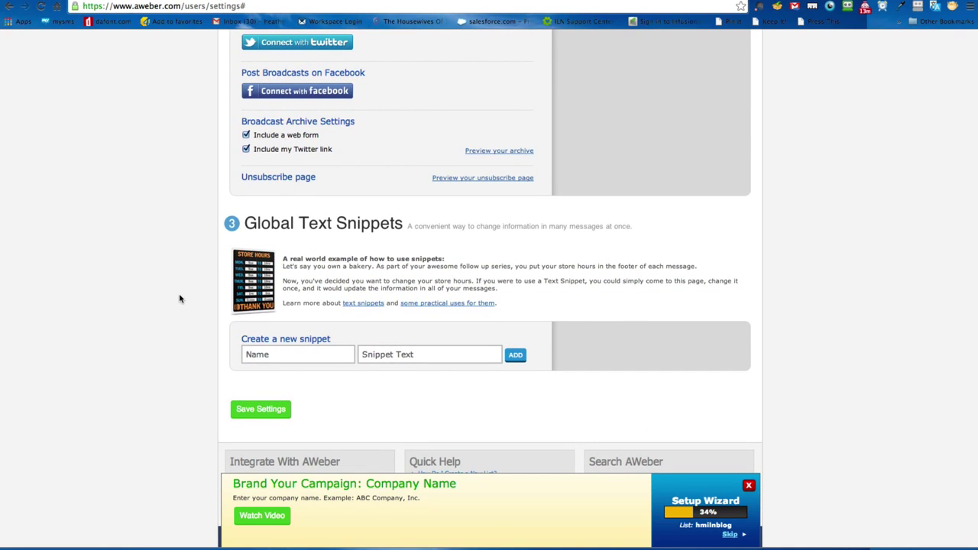
{"action": "left_click", "coordinate": [261, 411]}
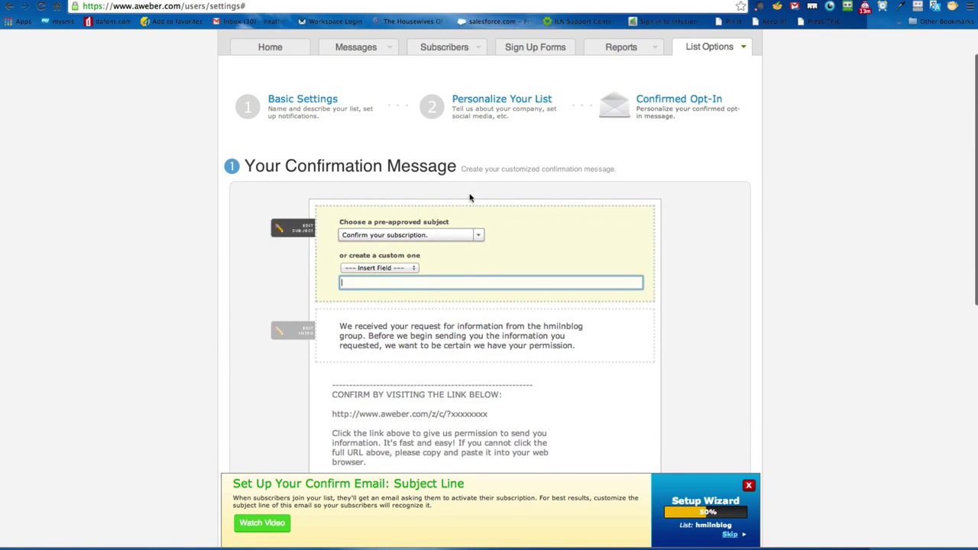
Step: Pick '{!firstname_fix} Confirm your subscription' from the pre-approved subjects, replacing 'Confirm your subscription.'
{"action": "left_click", "coordinate": [480, 236]}
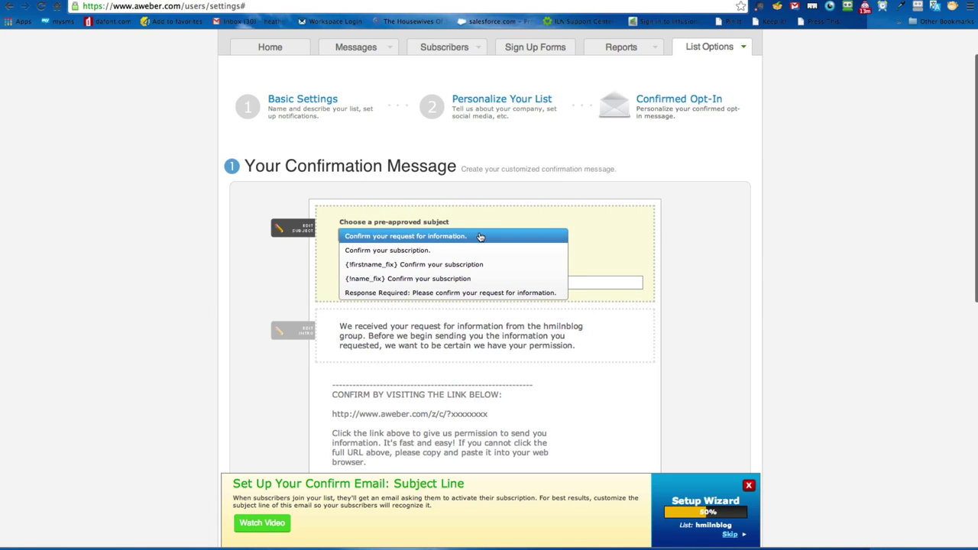
{"action": "left_click", "coordinate": [243, 266]}
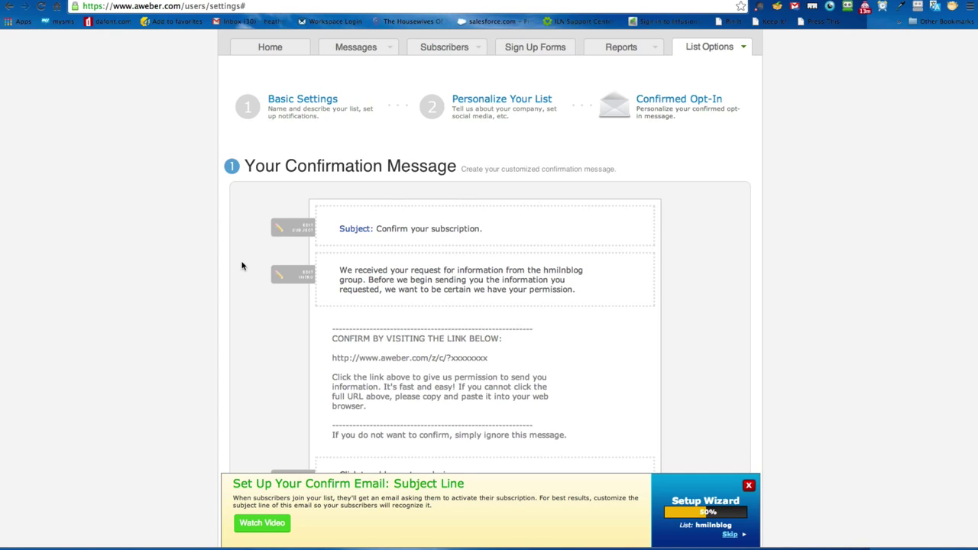
{"action": "left_click", "coordinate": [451, 229]}
{"action": "left_click", "coordinate": [448, 237]}
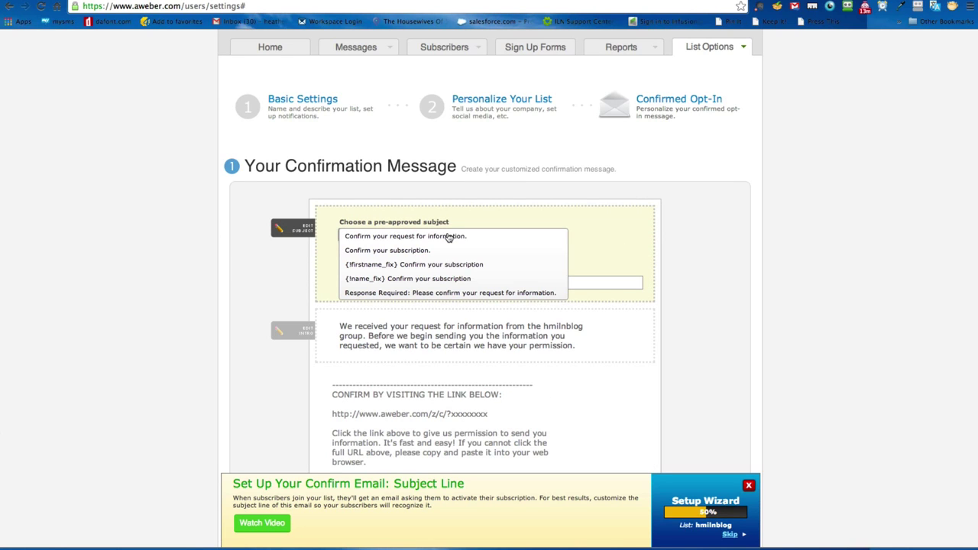
{"action": "left_click", "coordinate": [372, 268]}
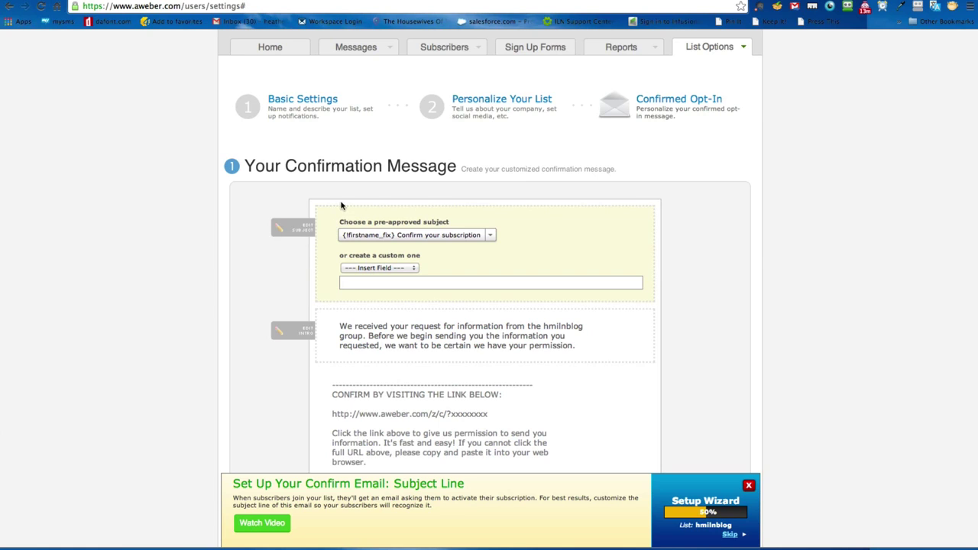
Step: Draft a custom subject '{!email} was just added to our list. Please confirm.', then clear it
{"action": "left_click", "coordinate": [355, 268]}
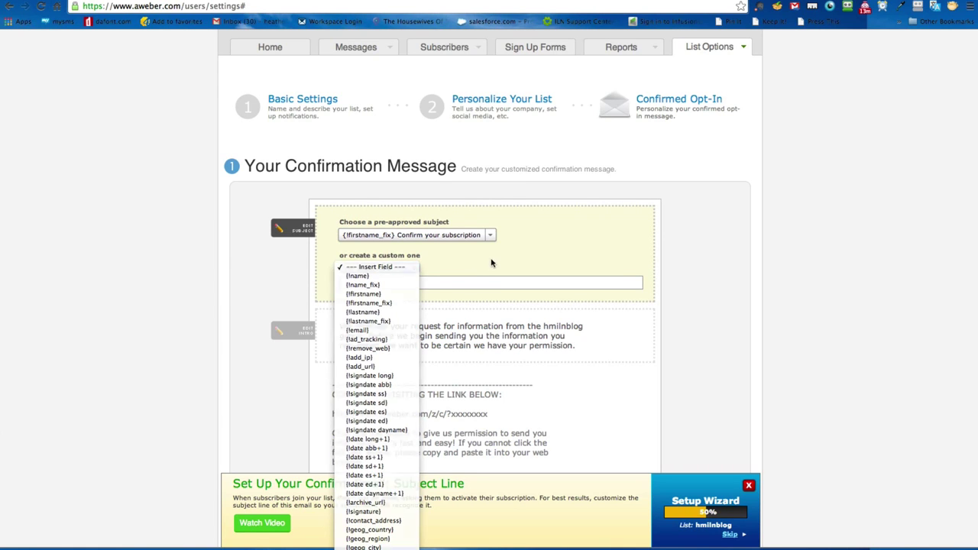
{"action": "left_click", "coordinate": [488, 281]}
{"action": "left_click", "coordinate": [377, 268]}
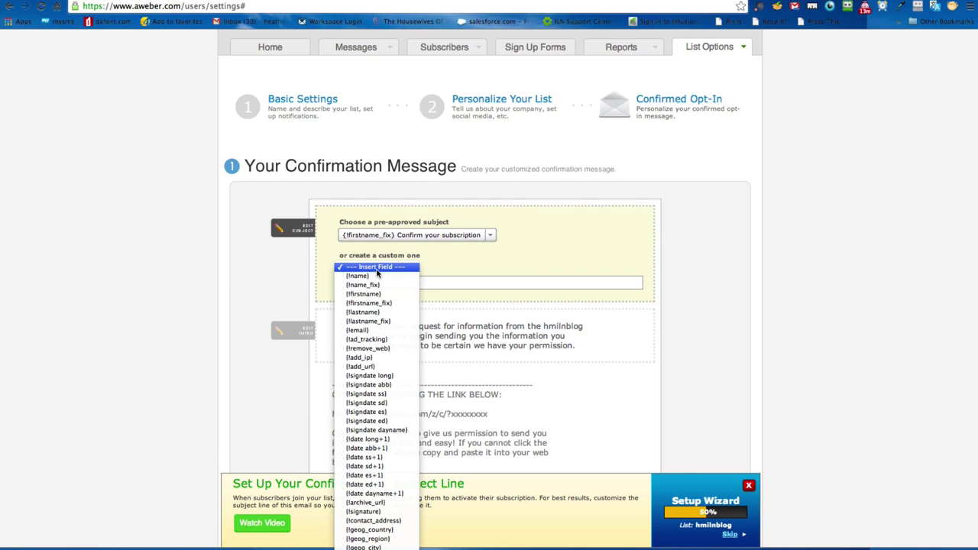
{"action": "left_click", "coordinate": [394, 332]}
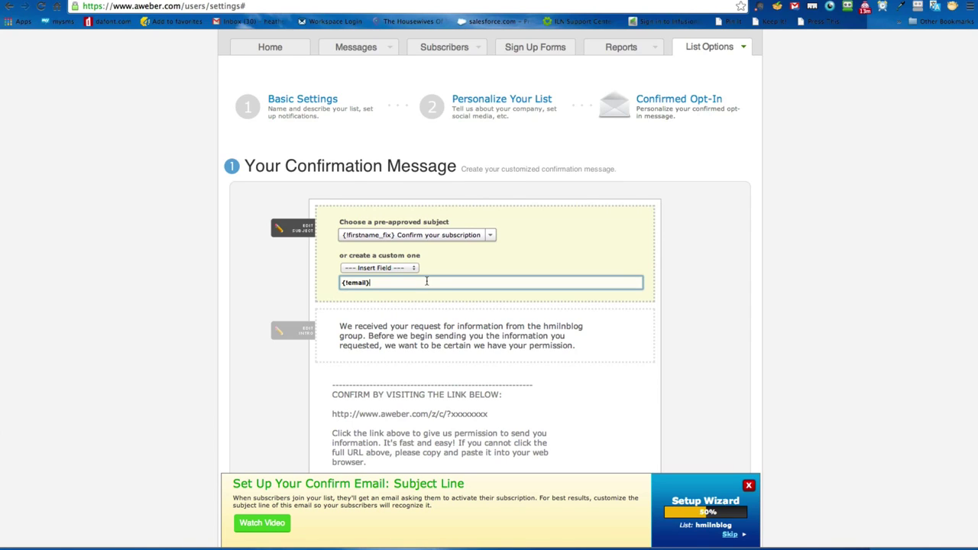
{"action": "type", "text": "was just added to our list. Please conf"}
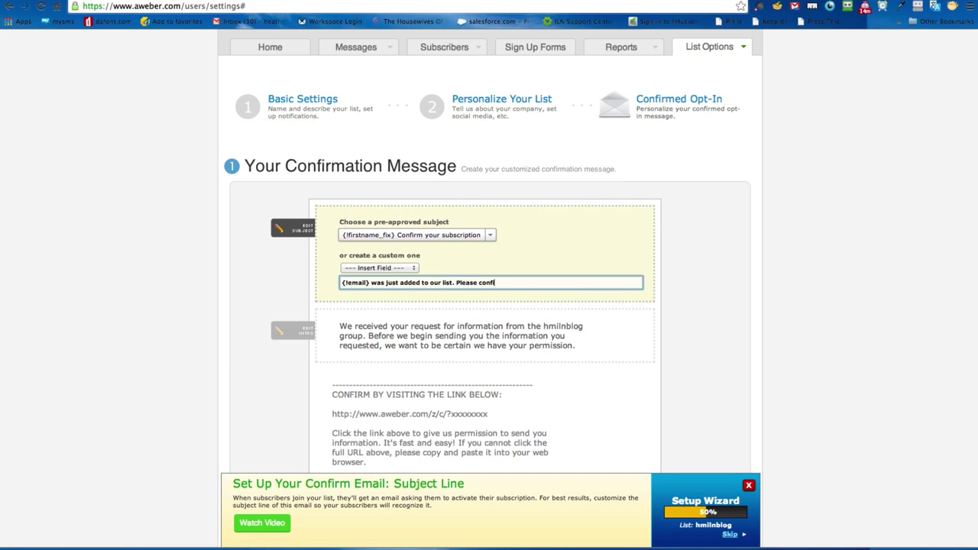
{"action": "type", "text": "irm."}
{"action": "triple_click", "coordinate": [552, 283]}
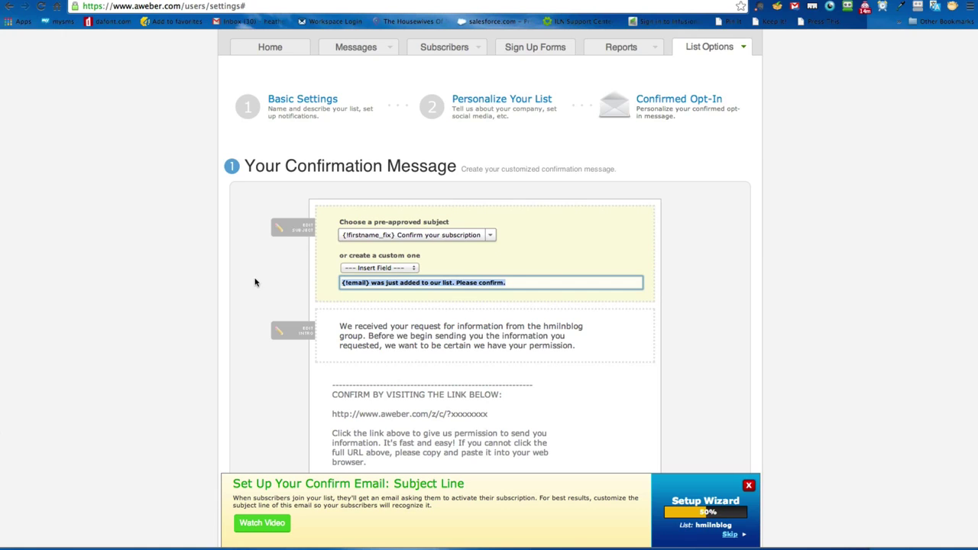
{"action": "key", "text": "BackSpace"}
{"action": "left_click", "coordinate": [511, 243]}
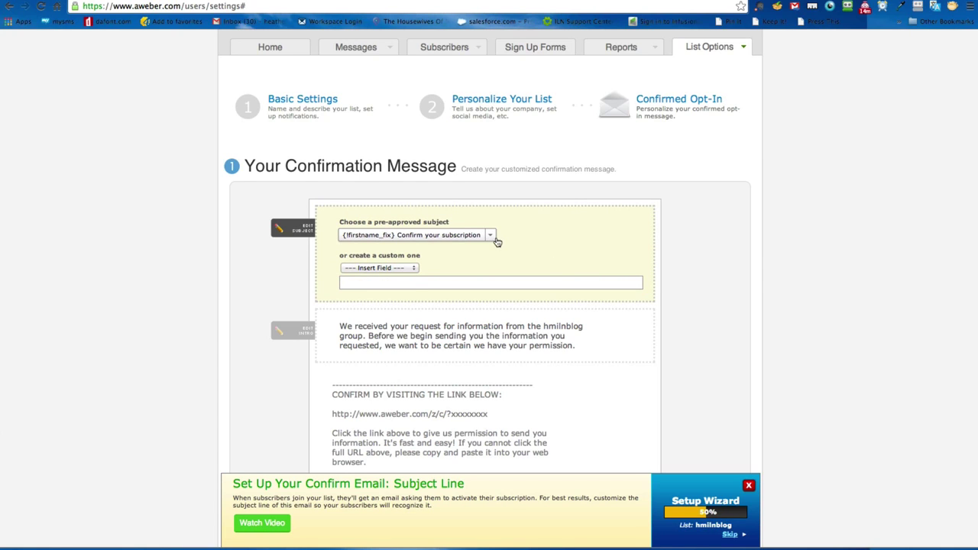
Step: Choose '{!name_fix} Confirm your subscription' from the pre-approved subjects
{"action": "left_click", "coordinate": [460, 238]}
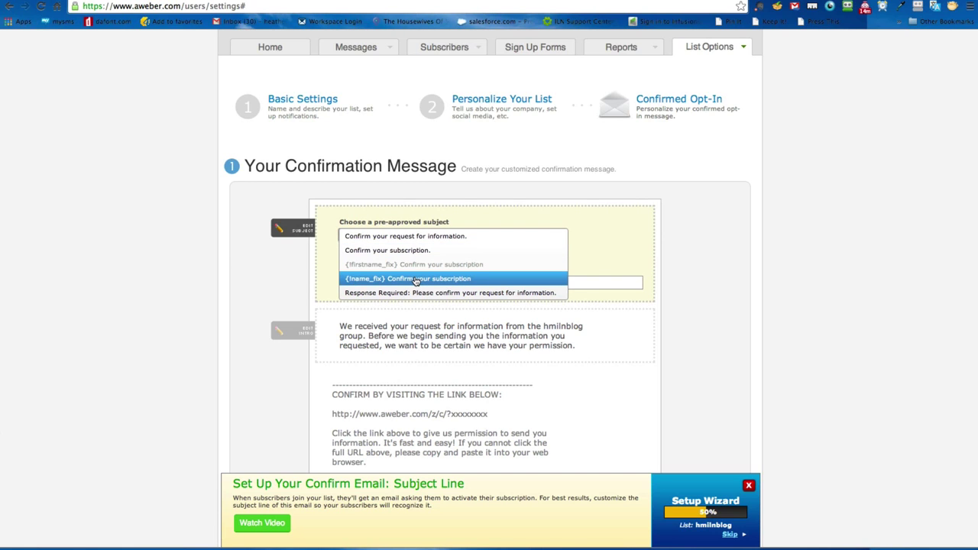
{"action": "left_click", "coordinate": [415, 280]}
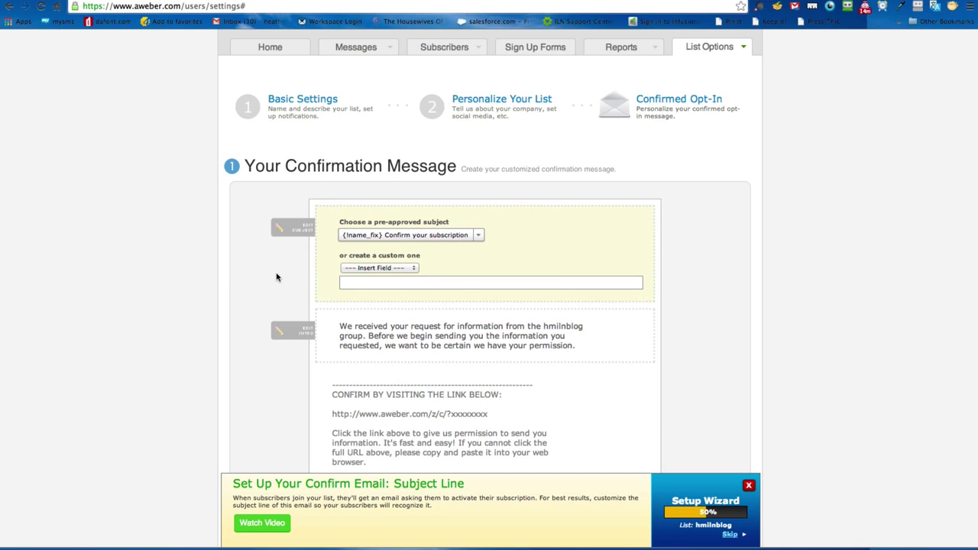
{"action": "left_click", "coordinate": [277, 277]}
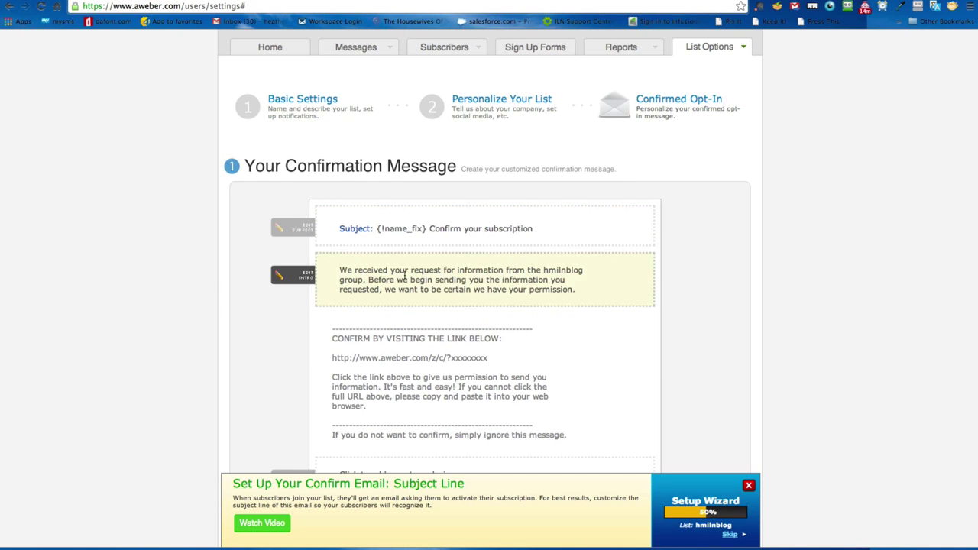
Step: Replace the list name 'hmilnblog' in the confirmation intro with the owner's full name
{"action": "left_click", "coordinate": [344, 276]}
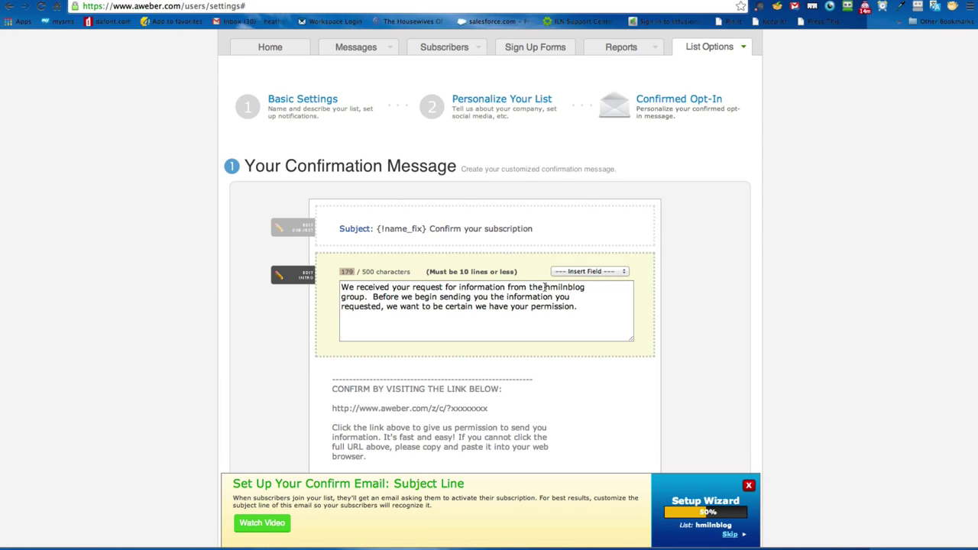
{"action": "left_click_drag", "start_coordinate": [543, 286], "coordinate": [592, 287]}
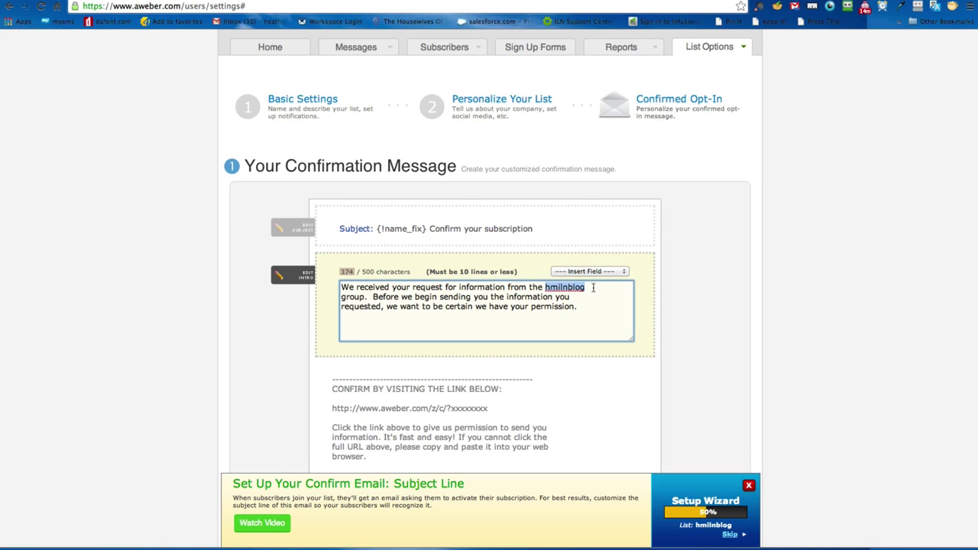
{"action": "type", "text": "Heather Martens"}
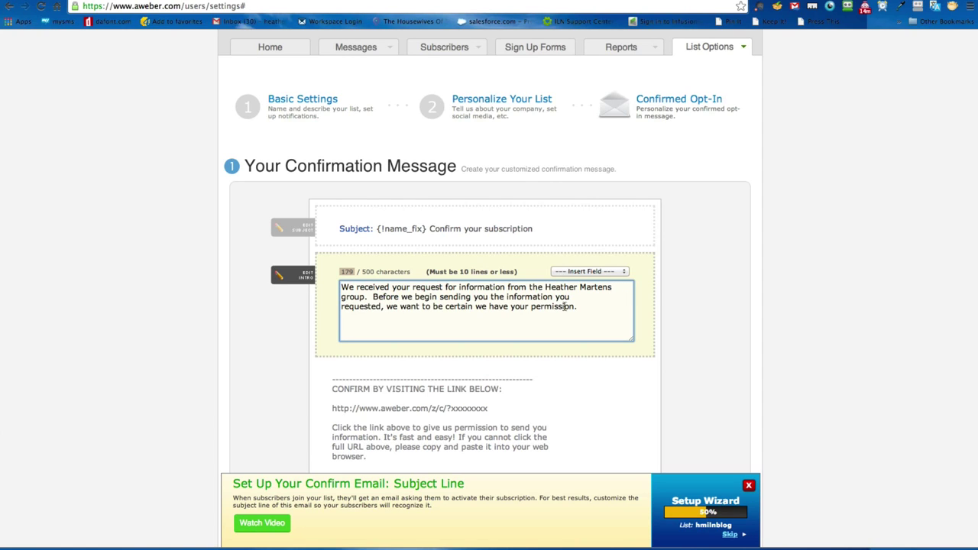
Step: Delete the words 'group' and 'the' from the intro and move 'Before' to its own line
{"action": "double_click", "coordinate": [354, 300]}
{"action": "key", "text": "BackSpace"}
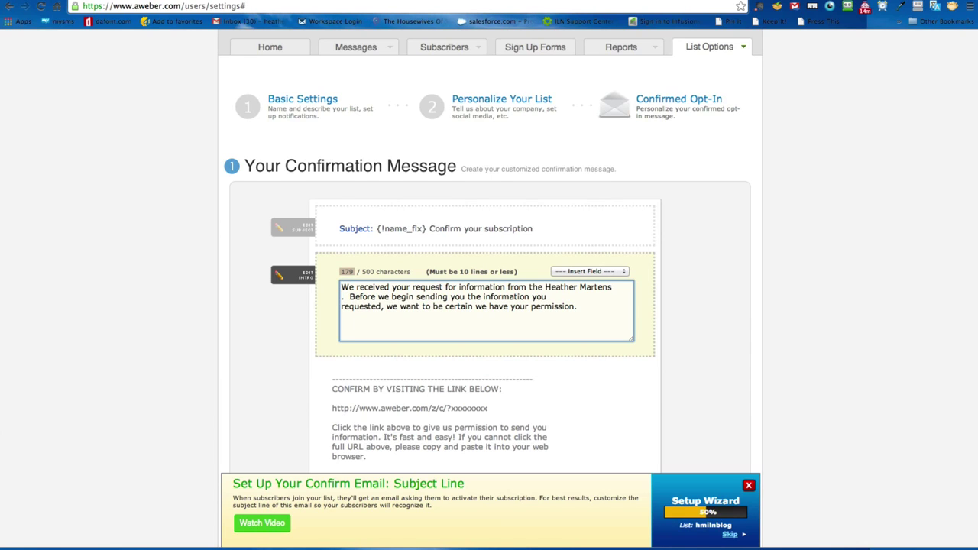
{"action": "key", "text": "BackSpace"}
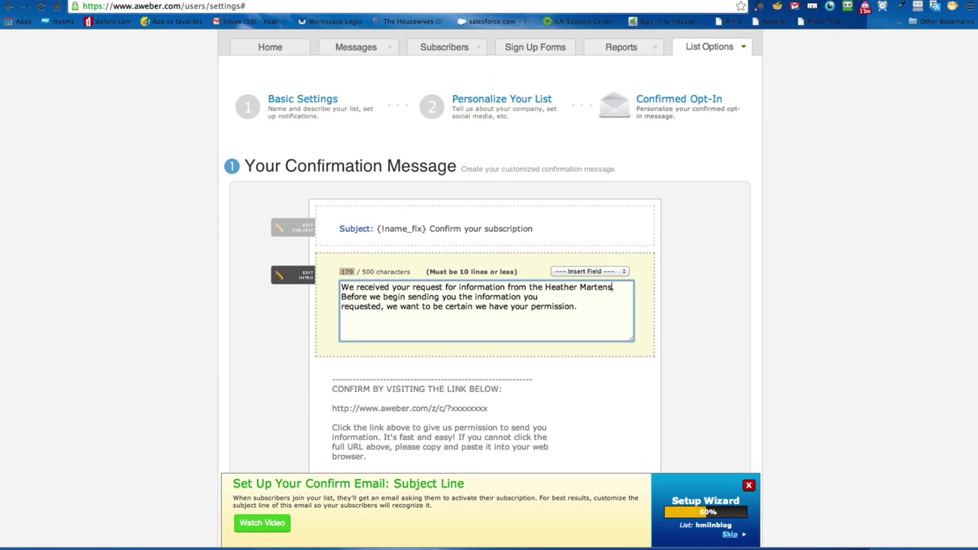
{"action": "double_click", "coordinate": [534, 288]}
{"action": "key", "text": "BackSpace"}
{"action": "key", "text": "BackSpace"}
{"action": "key", "text": "BackSpace"}
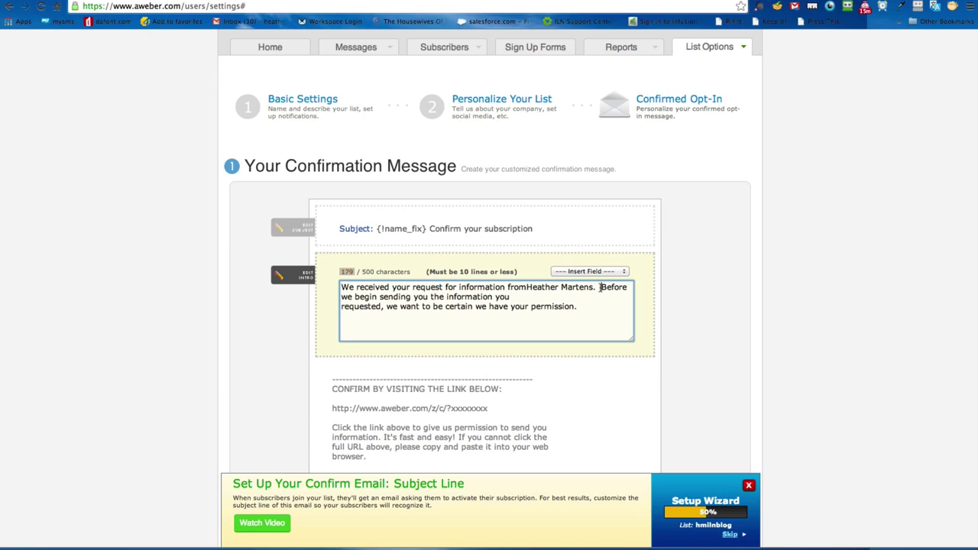
{"action": "left_click", "coordinate": [600, 287]}
{"action": "key", "text": "Return"}
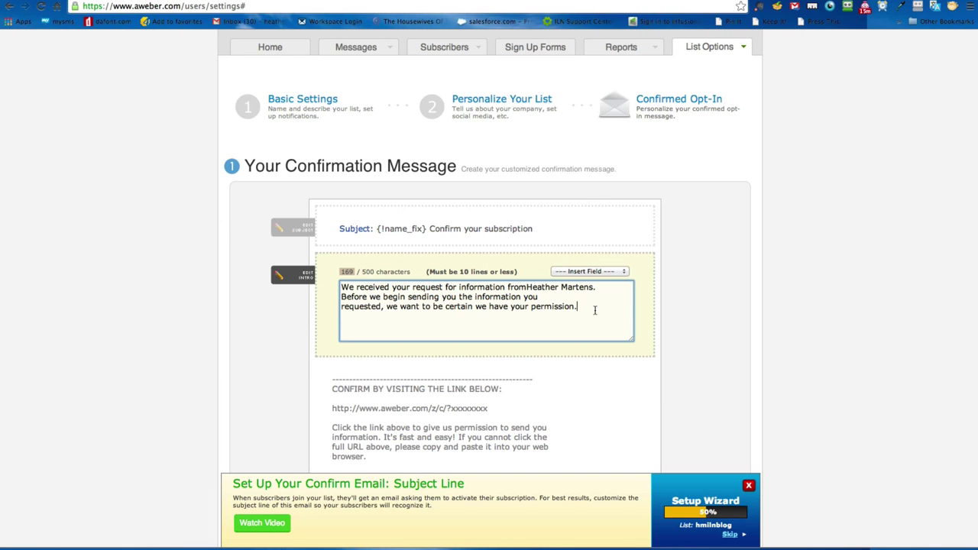
{"action": "left_click", "coordinate": [273, 372]}
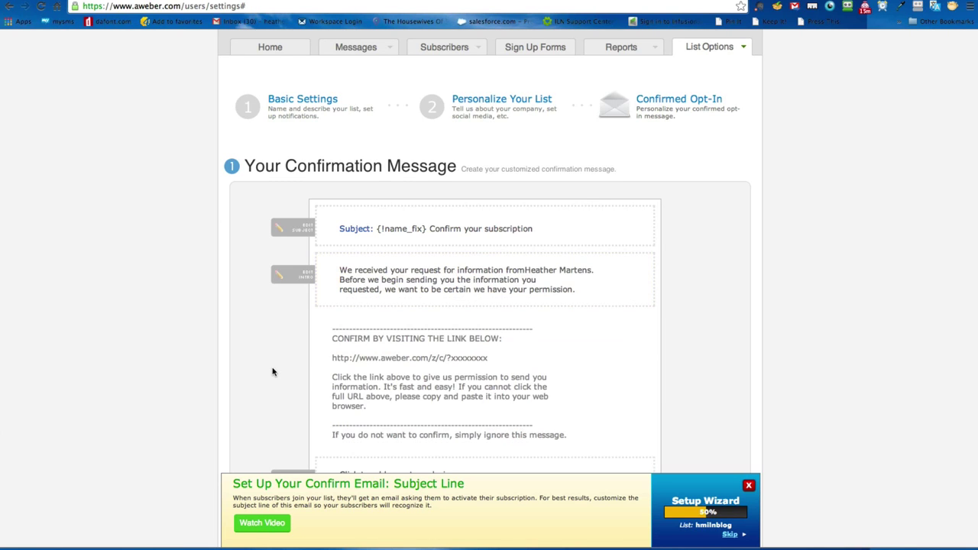
Step: Replace the default custom closing with 'Looking forward to sending you great info'
{"action": "scroll", "coordinate": [271, 372], "scroll_direction": "down", "scroll_amount": 2}
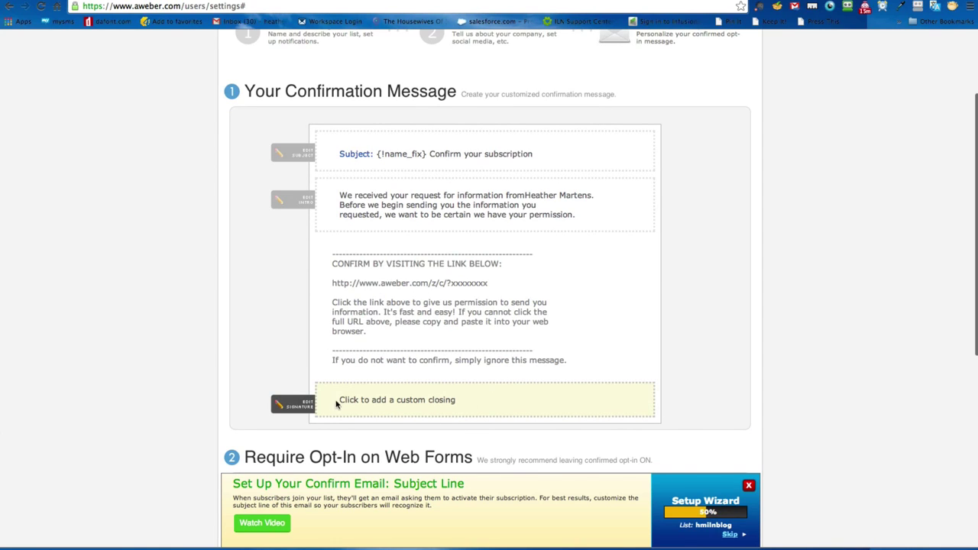
{"action": "left_click", "coordinate": [407, 402]}
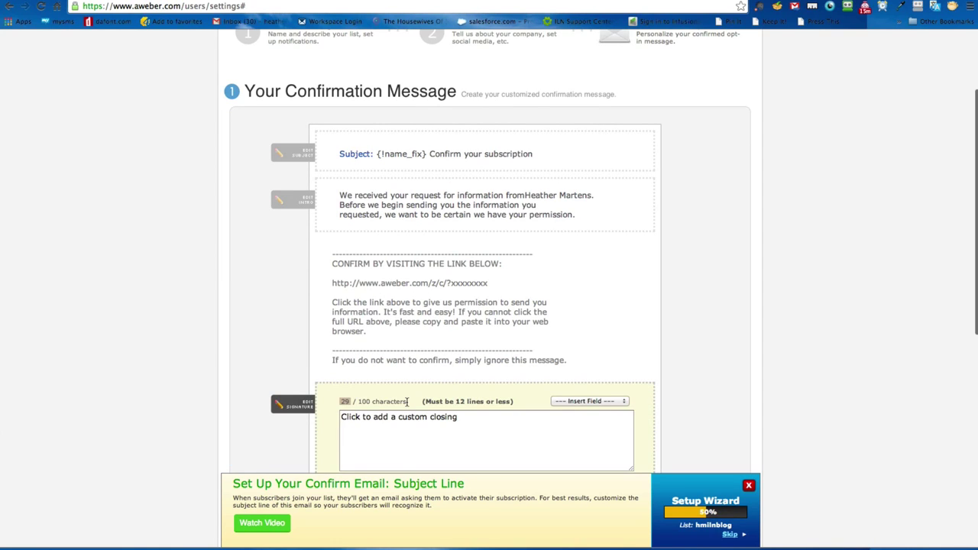
{"action": "left_click", "coordinate": [468, 420]}
{"action": "type", "text": "L"}
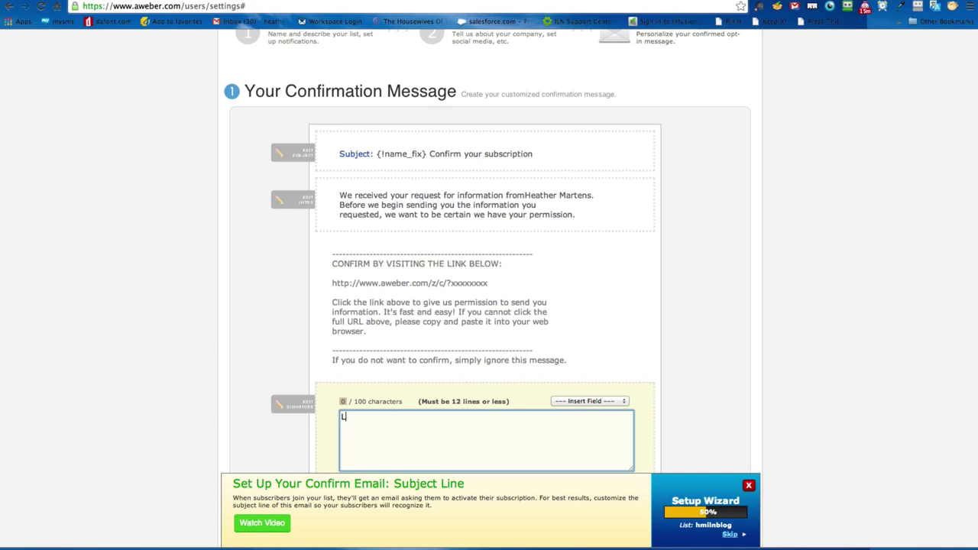
{"action": "type", "text": "ooking forwar"}
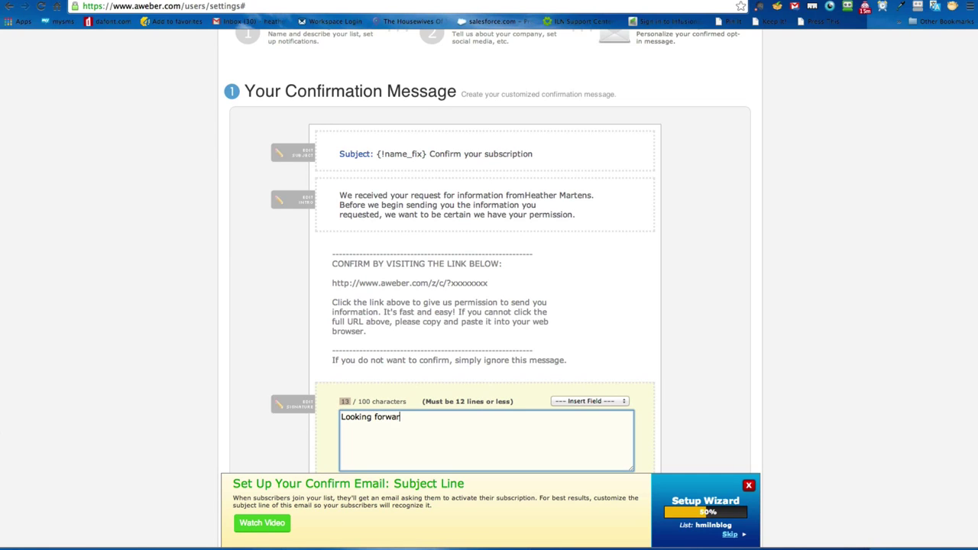
{"action": "type", "text": "d"}
{"action": "type", "text": " to "}
{"action": "type", "text": "conne"}
{"action": "key", "text": "BackSpace"}
{"action": "key", "text": "BackSpace"}
{"action": "key", "text": "BackSpace"}
{"action": "key", "text": "BackSpace"}
{"action": "key", "text": "BackSpace"}
{"action": "type", "text": "sending you great info!"}
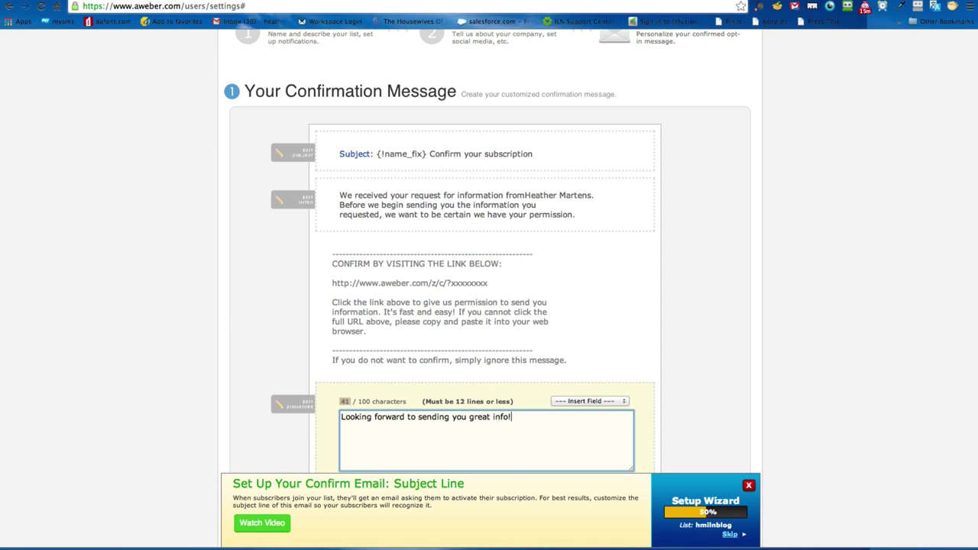
Step: Insert the {!name} field at the start of the closing, followed by a comma
{"action": "scroll", "coordinate": [638, 343], "scroll_direction": "down", "scroll_amount": 5}
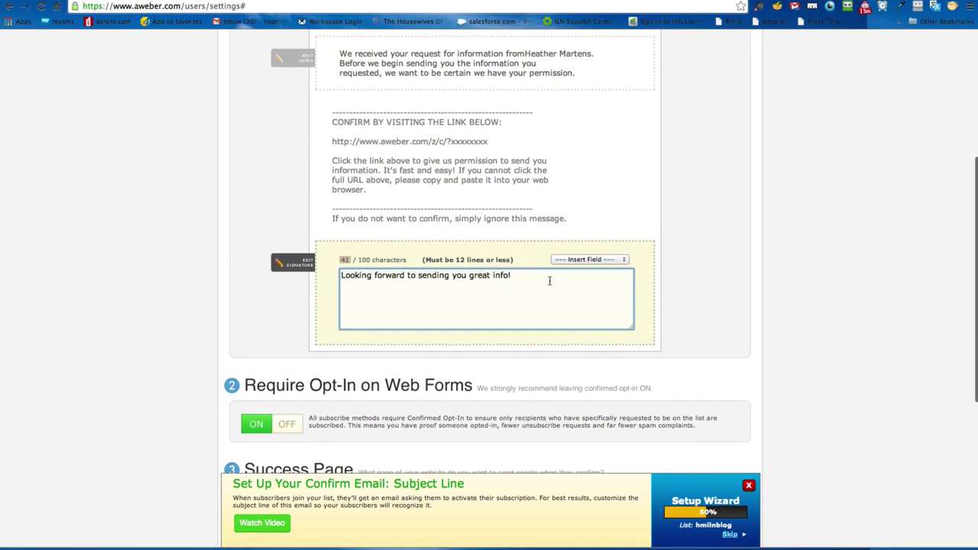
{"action": "left_click", "coordinate": [575, 260]}
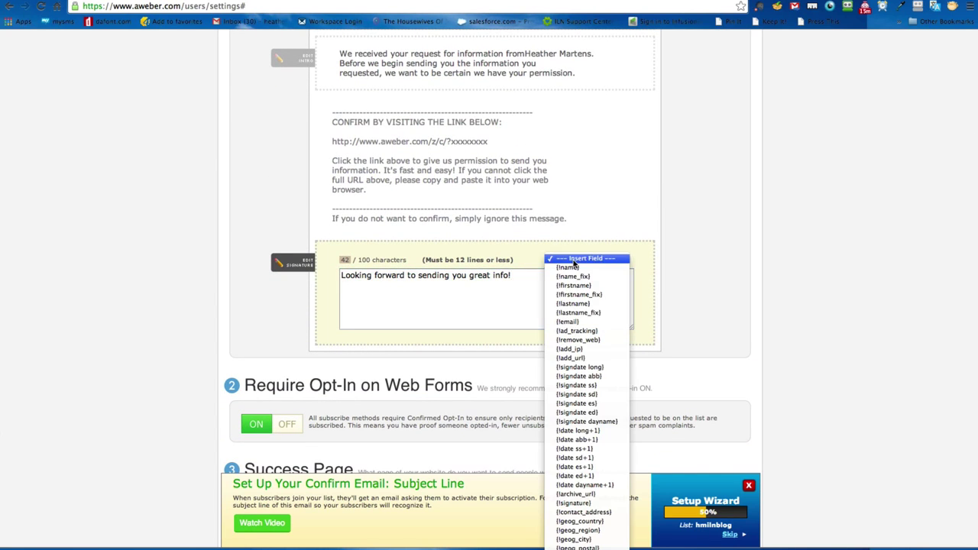
{"action": "left_click", "coordinate": [574, 260]}
{"action": "left_click", "coordinate": [342, 277]}
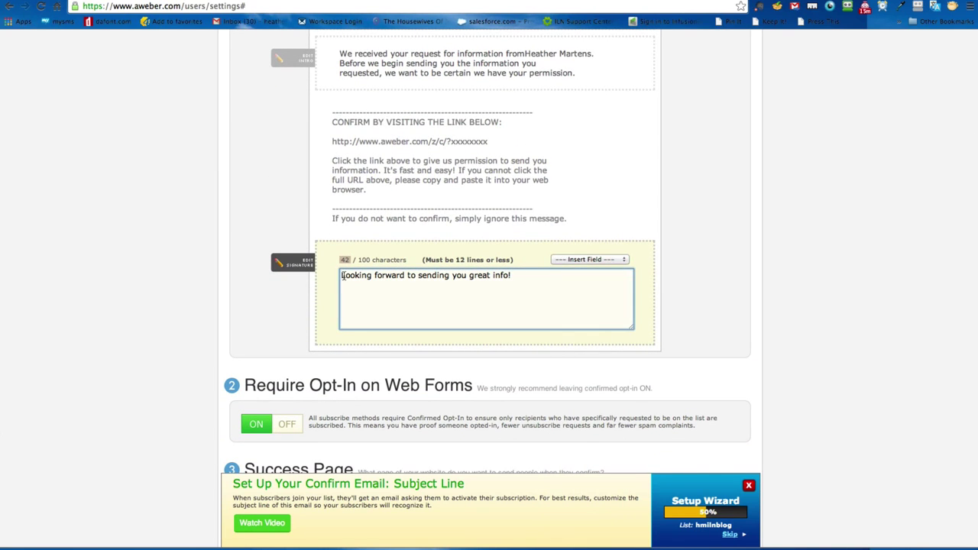
{"action": "left_click", "coordinate": [579, 259]}
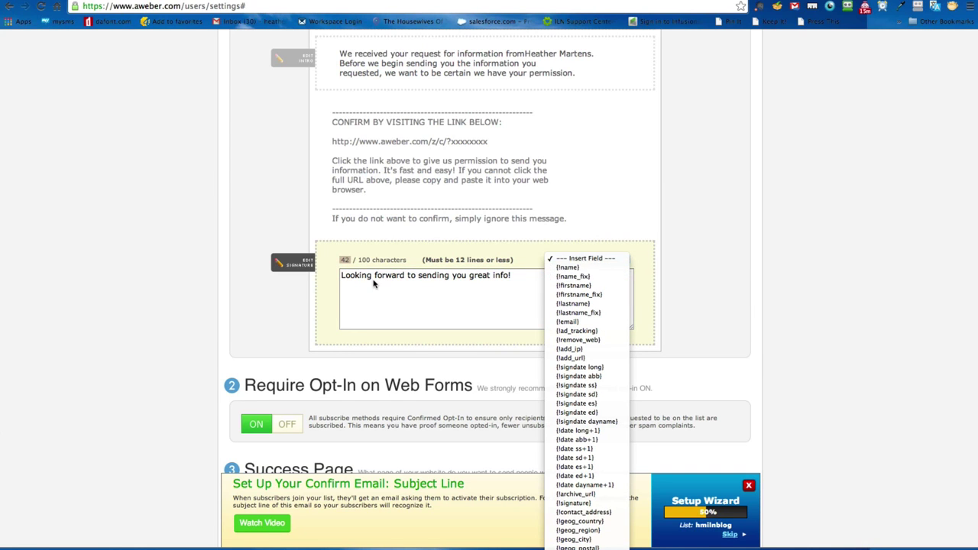
{"action": "left_click", "coordinate": [583, 268]}
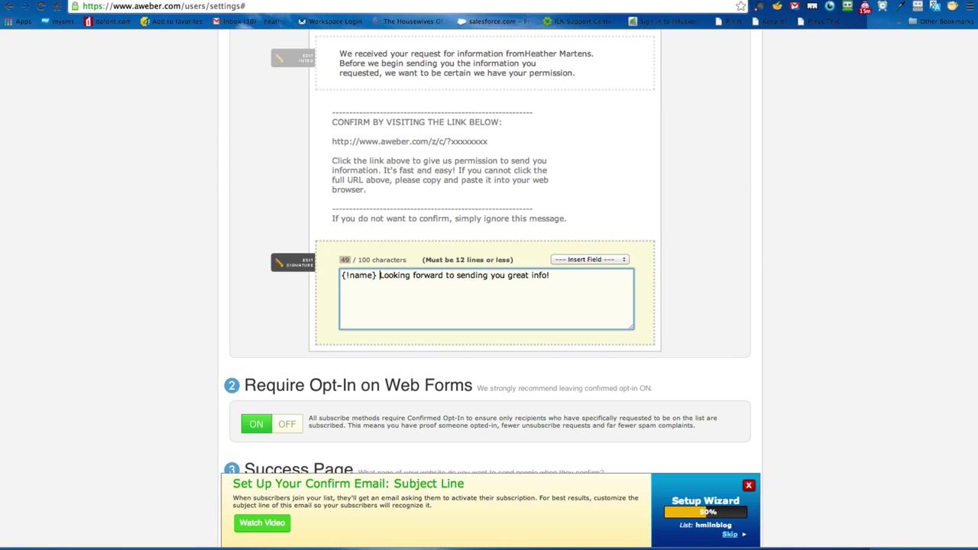
{"action": "key", "text": "BackSpace"}
{"action": "type", "text": ","}
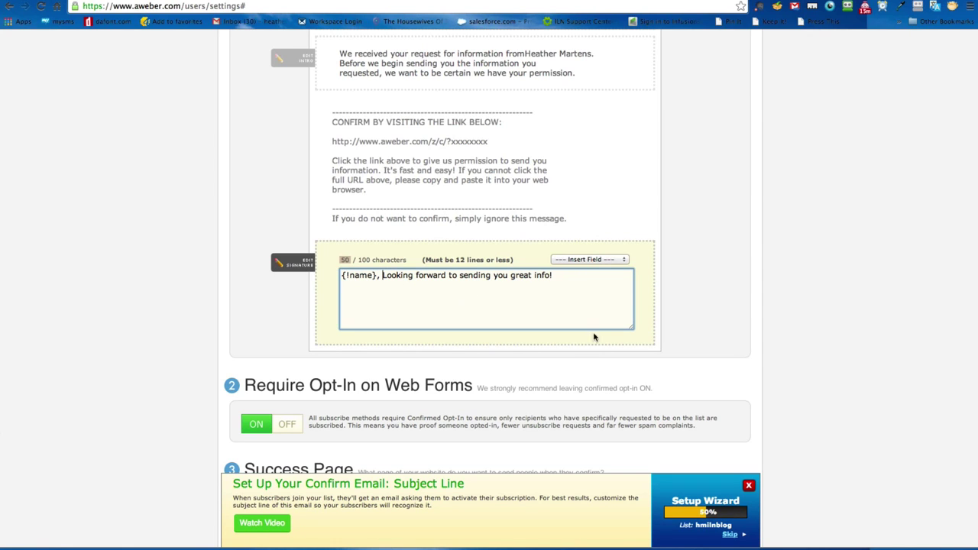
{"action": "scroll", "coordinate": [211, 305], "scroll_direction": "down", "scroll_amount": 3}
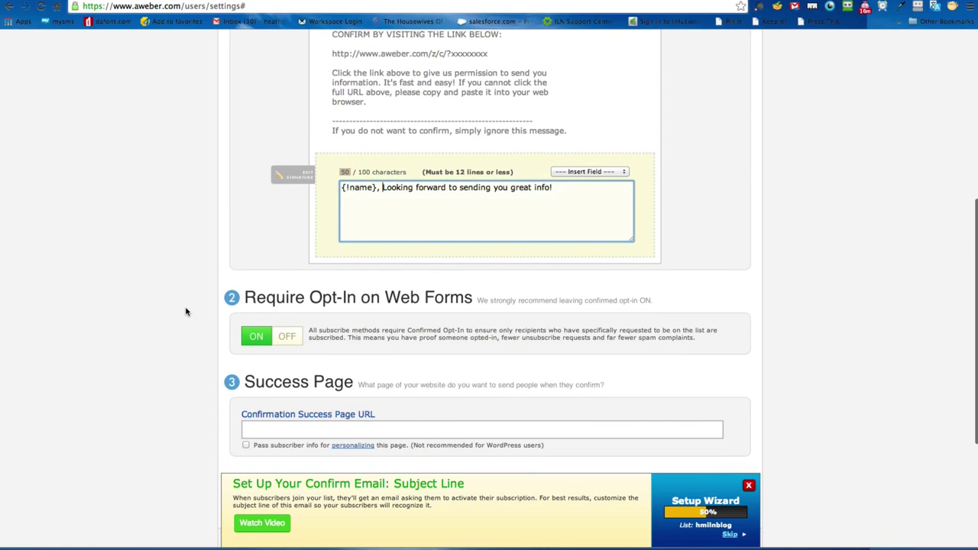
Step: Focus the Confirmation Success Page URL field, then switch to the already open blog tab
{"action": "scroll", "coordinate": [188, 309], "scroll_direction": "down", "scroll_amount": 3}
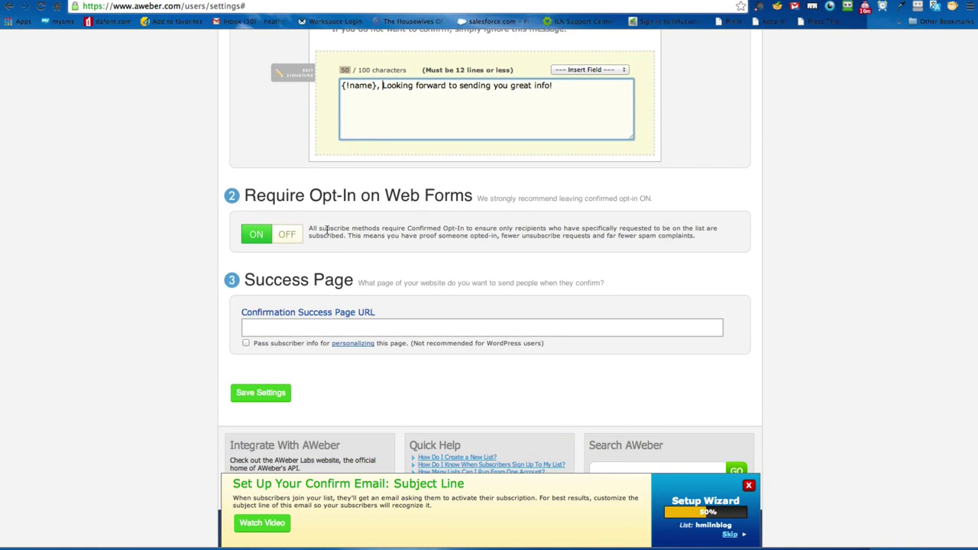
{"action": "left_click", "coordinate": [246, 327]}
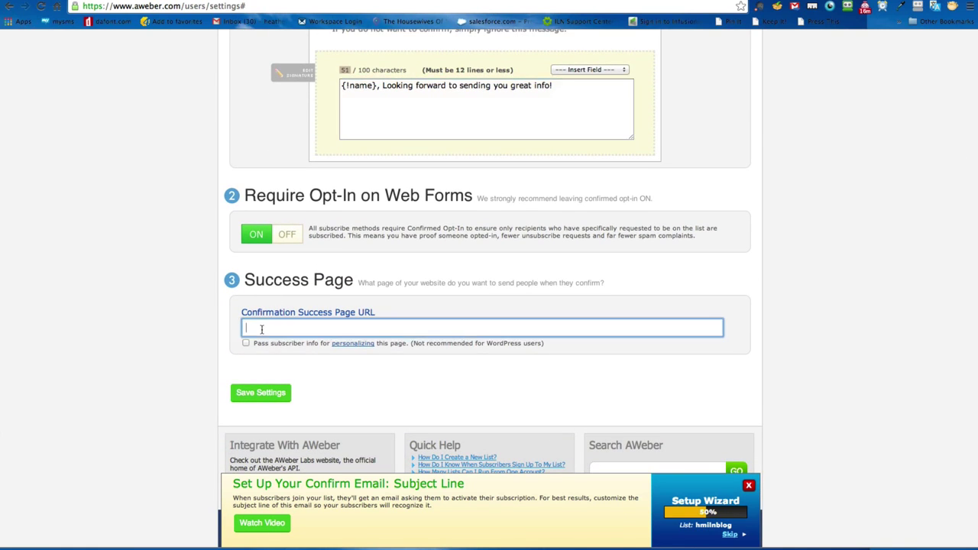
{"action": "scroll", "coordinate": [194, 327], "scroll_direction": "down", "scroll_amount": 1}
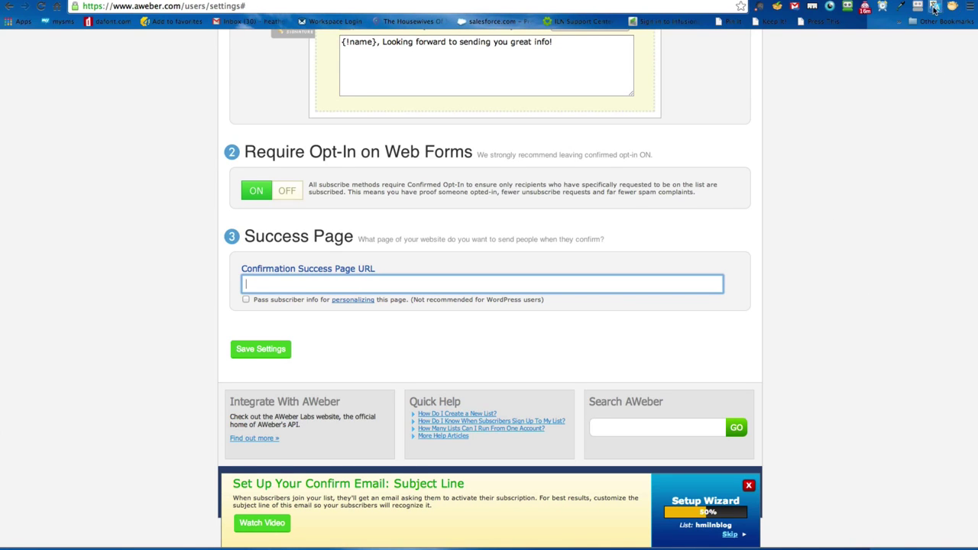
{"action": "key", "text": "ctrl+Tab"}
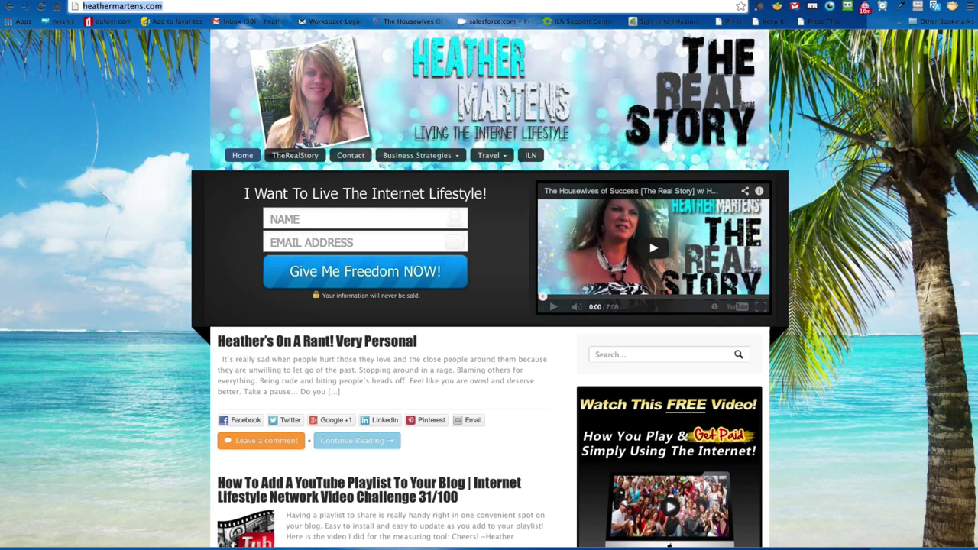
Step: Load ilnaffiliatelogin.com in a new browser tab
{"action": "left_click", "coordinate": [658, 0]}
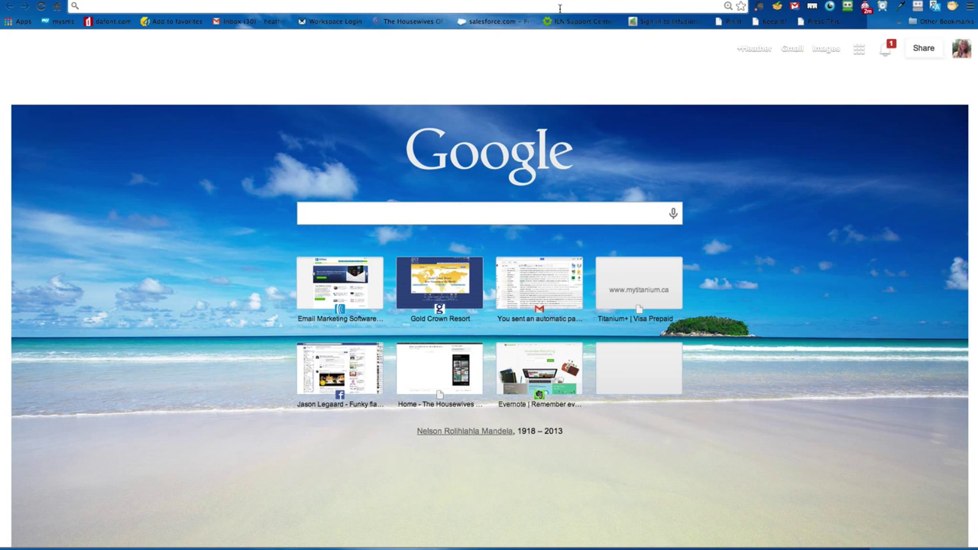
{"action": "type", "text": "ilnaffiliatelogin.com"}
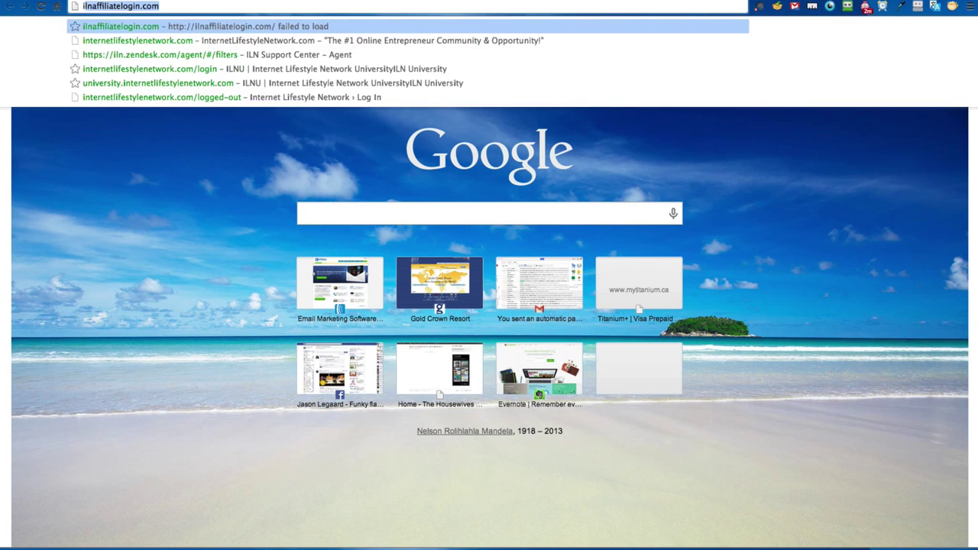
{"action": "key", "text": "Return"}
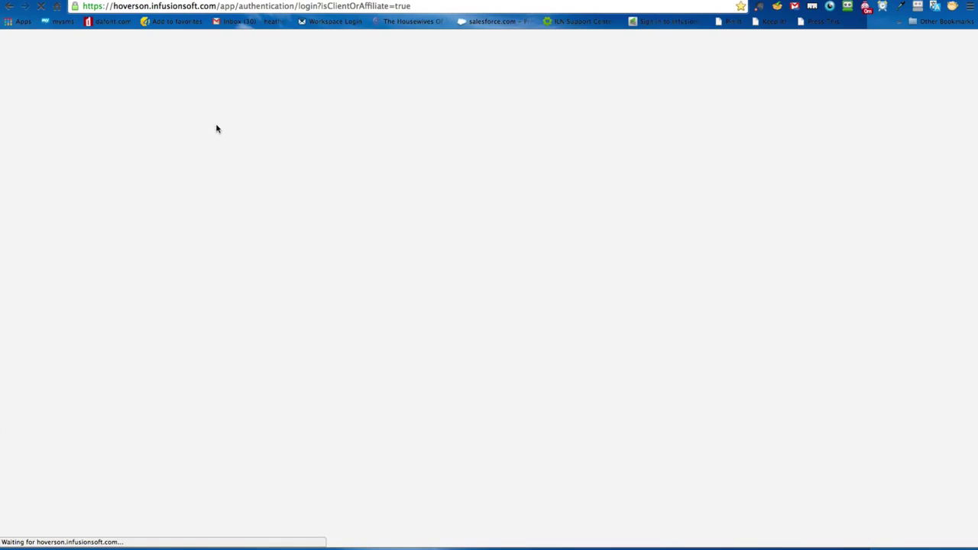
Step: Sign in with the saved username and the account password, with Remember Me turned on
{"action": "type", "text": "hea"}
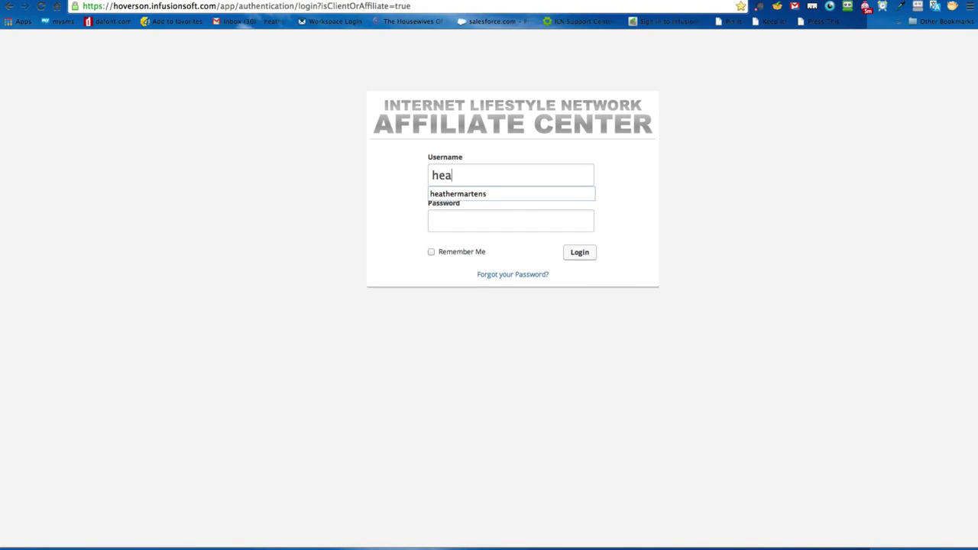
{"action": "key", "text": "Down"}
{"action": "key", "text": "Tab"}
{"action": "type", "text": "*"}
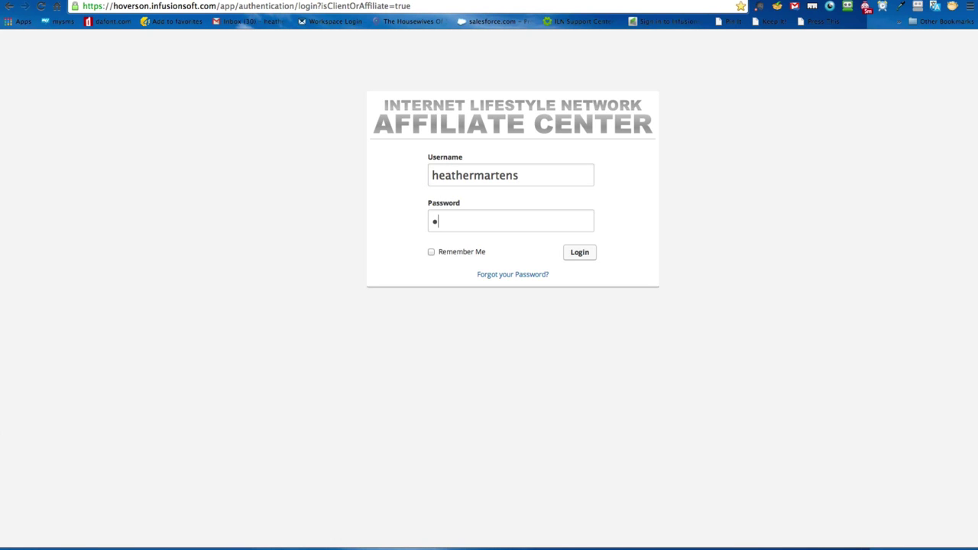
{"action": "type", "text": "*******"}
{"action": "key", "text": "Tab"}
{"action": "key", "text": "space"}
{"action": "key", "text": "Return"}
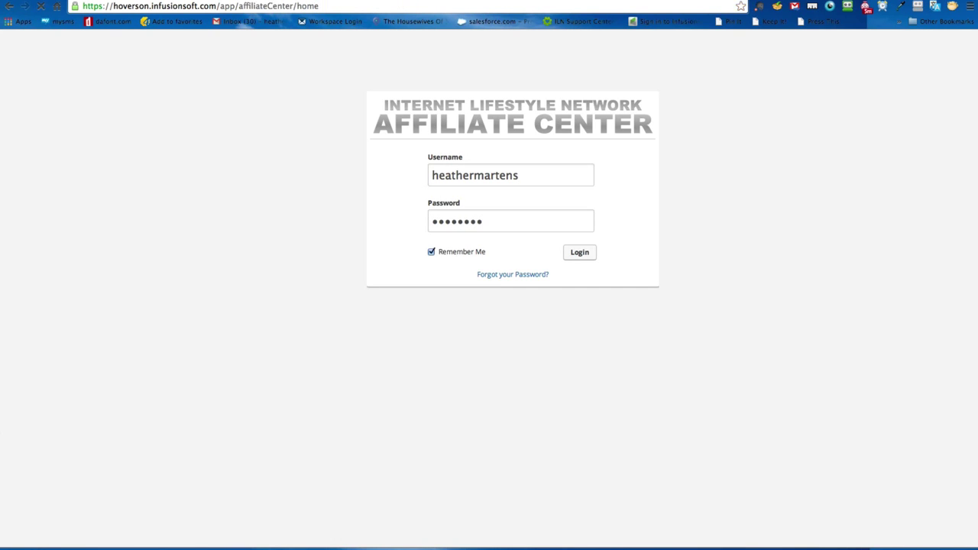
{"action": "left_click", "coordinate": [273, 236]}
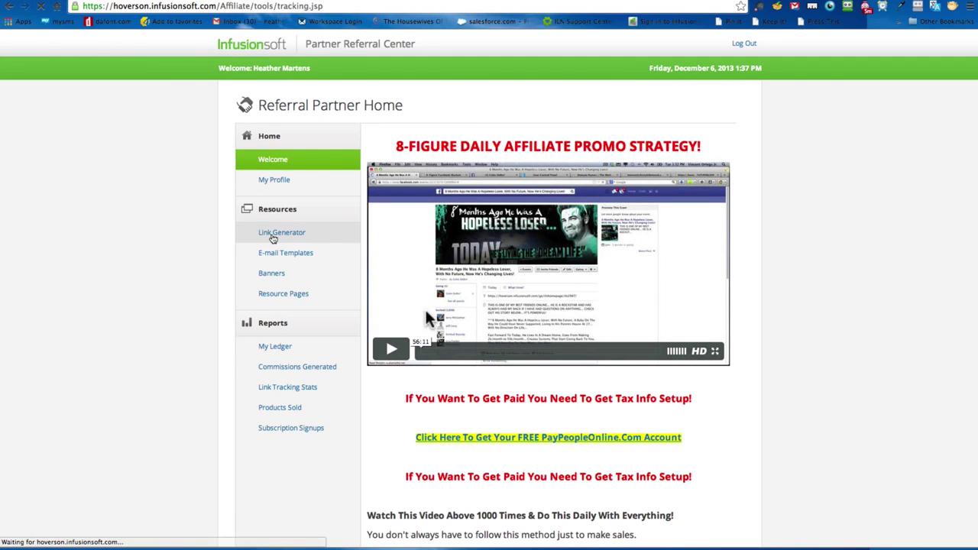
Step: Select the ILN Homepage tracking URL in the Link Generator list
{"action": "scroll", "coordinate": [736, 339], "scroll_direction": "down", "scroll_amount": 4}
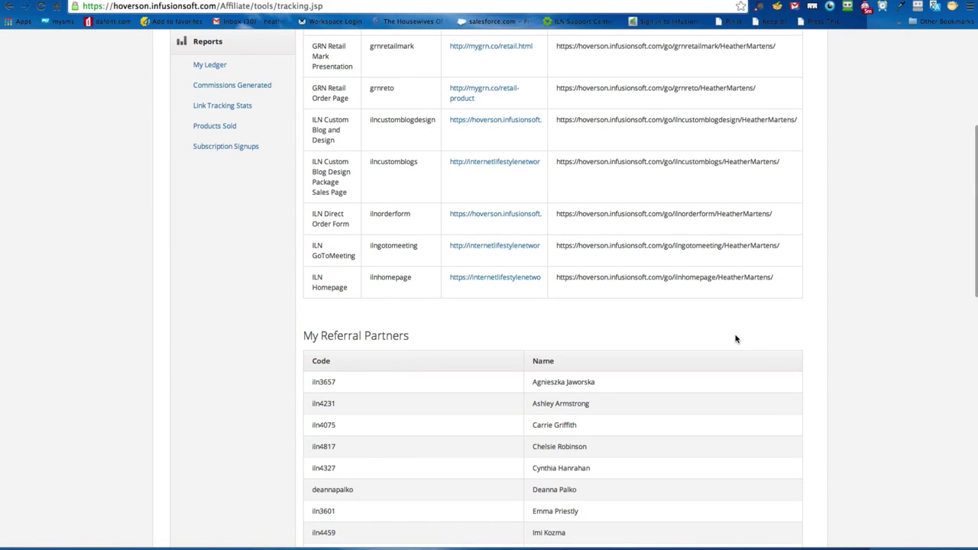
{"action": "scroll", "coordinate": [735, 338], "scroll_direction": "up", "scroll_amount": 1}
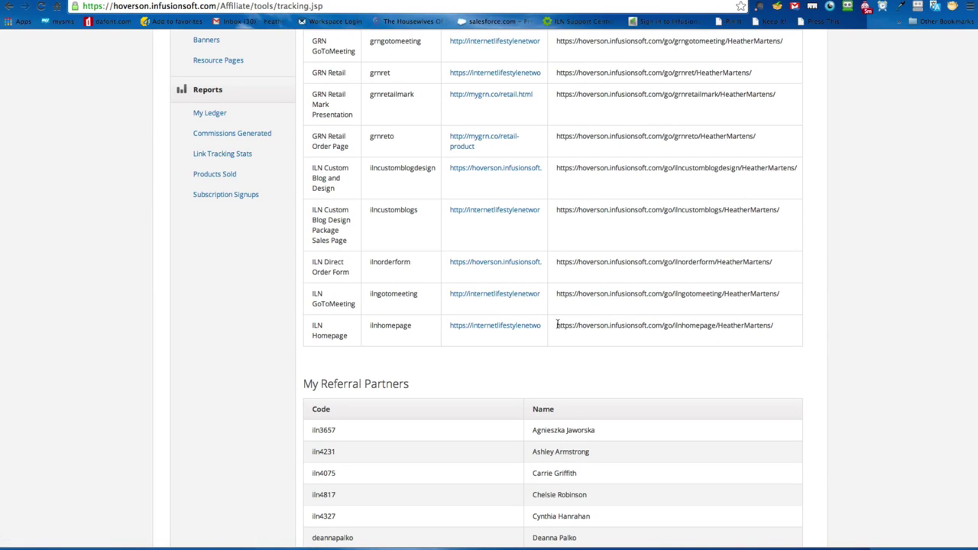
{"action": "left_click_drag", "start_coordinate": [557, 324], "coordinate": [774, 324]}
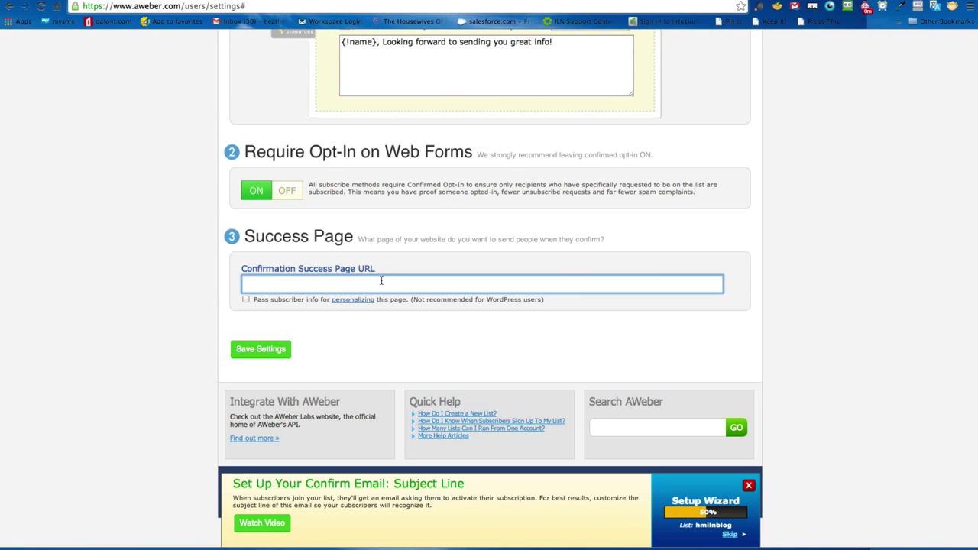
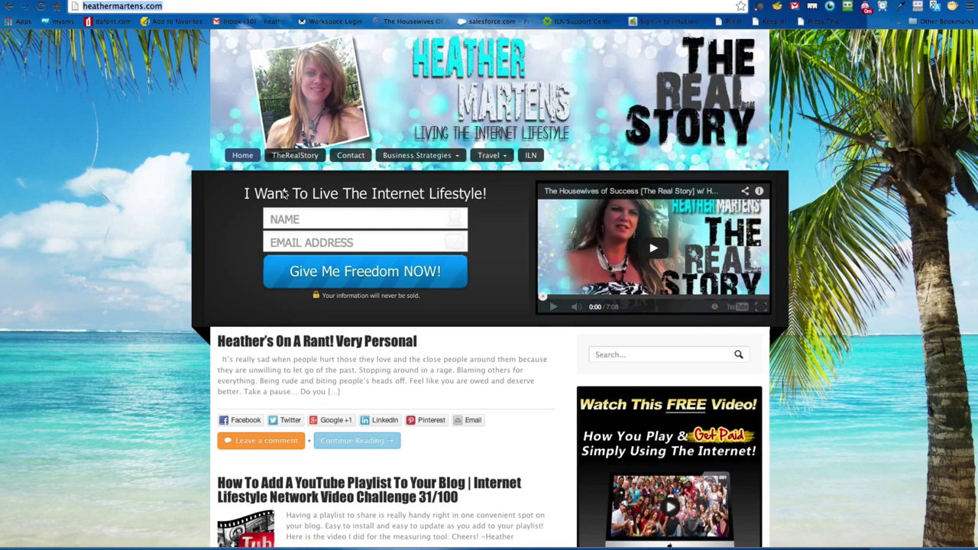
Step: Paste the ILN Homepage tracking link into the Success Page URL field, then reselect it
{"action": "scroll", "coordinate": [476, 316], "scroll_direction": "down", "scroll_amount": 3}
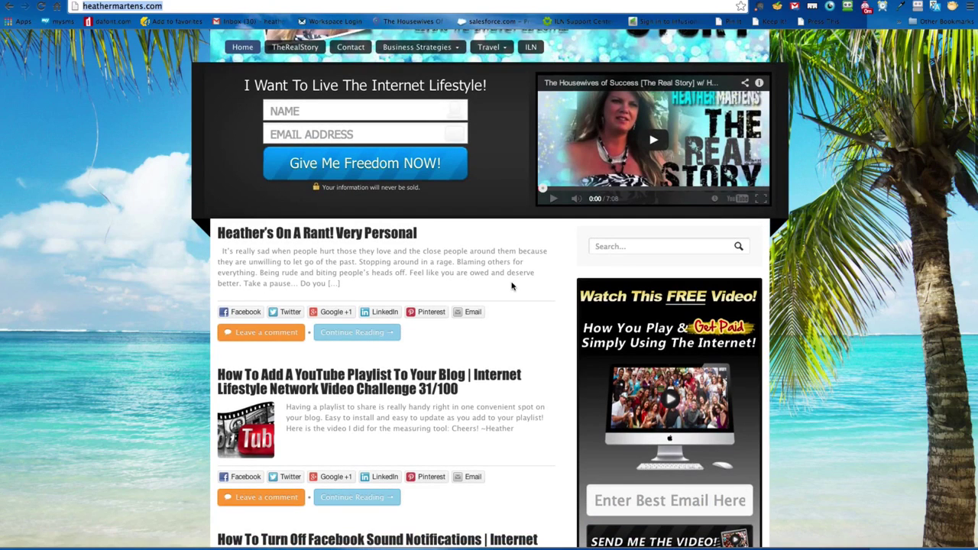
{"action": "scroll", "coordinate": [554, 285], "scroll_direction": "up", "scroll_amount": 3}
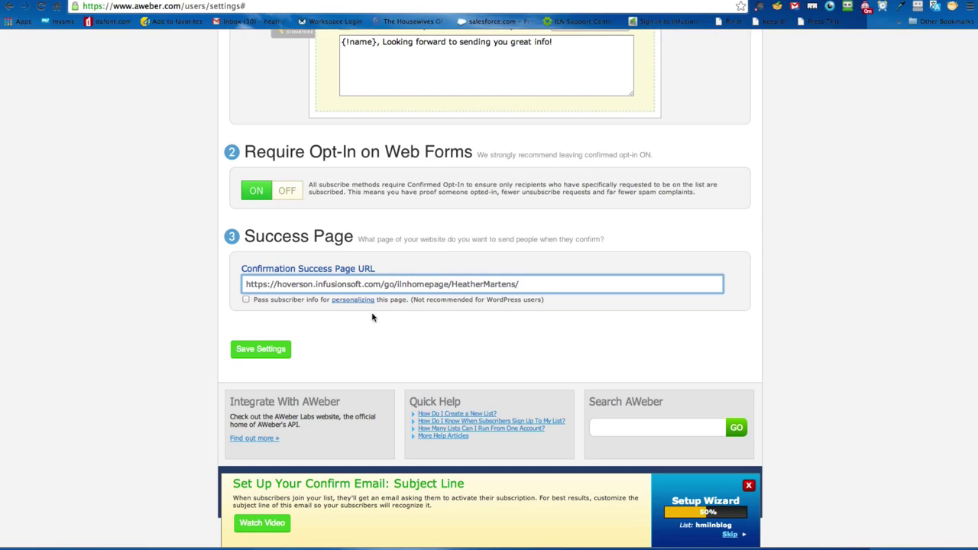
{"action": "left_click_drag", "start_coordinate": [561, 281], "coordinate": [200, 282]}
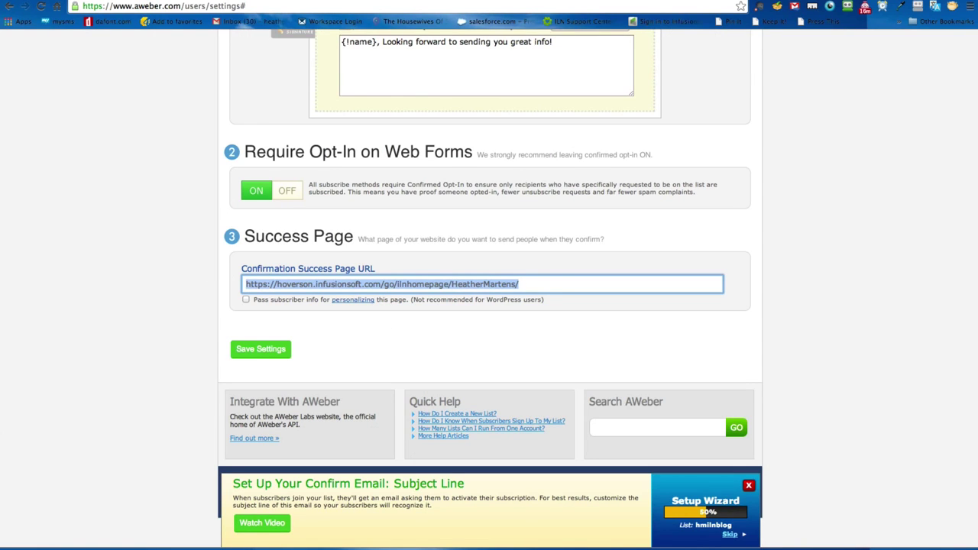
Step: Replace the success page URL with the blog's copied address and save the list settings
{"action": "left_click", "coordinate": [226, 1]}
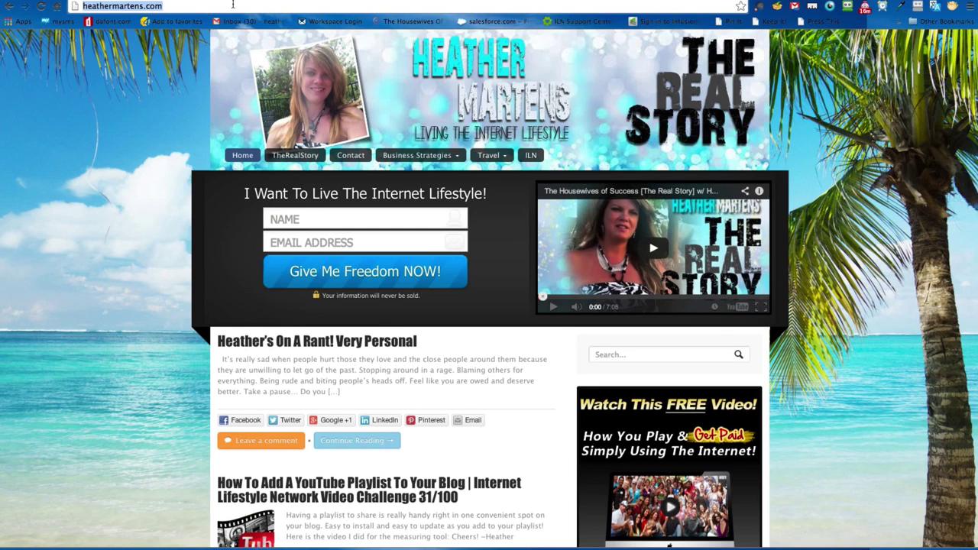
{"action": "key", "text": "ctrl+c"}
{"action": "key", "text": "ctrl+Tab"}
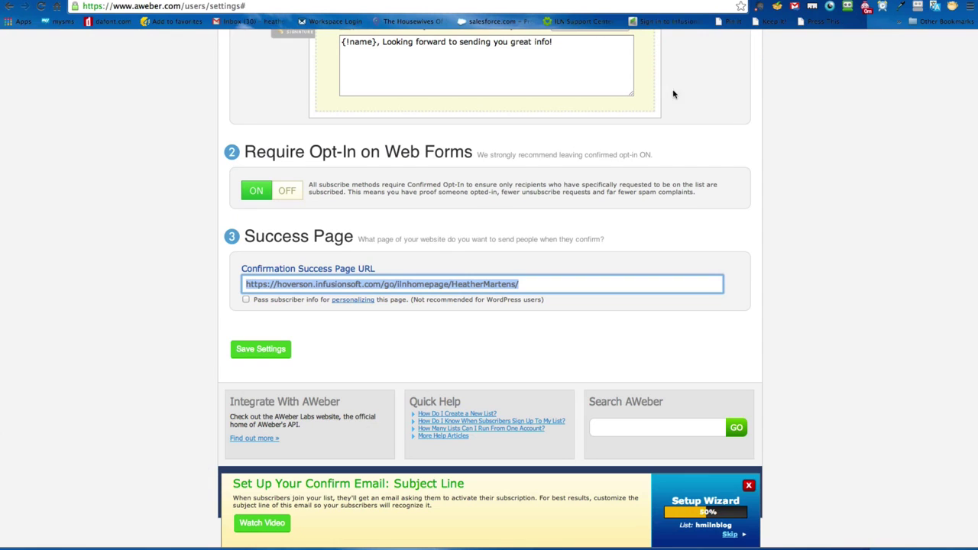
{"action": "key", "text": "ctrl+v"}
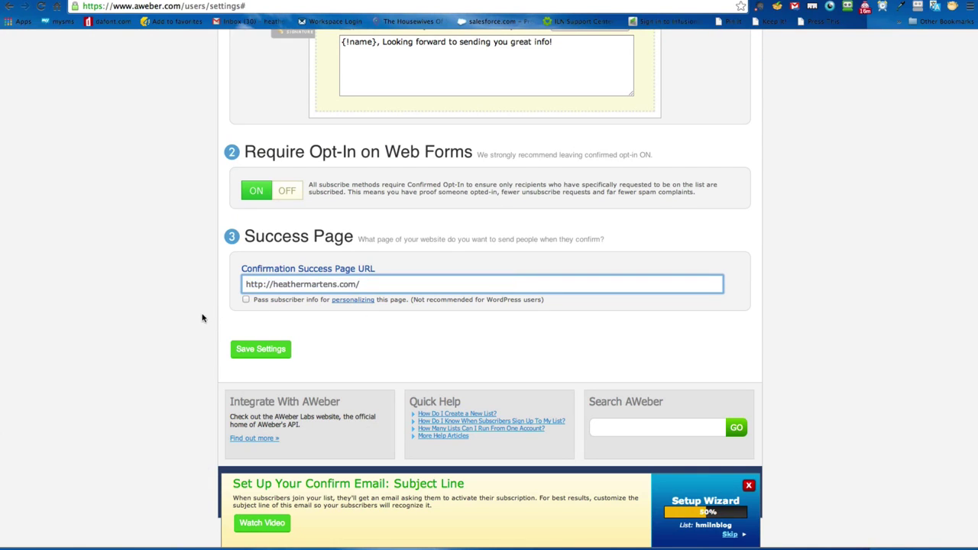
{"action": "left_click", "coordinate": [203, 317]}
{"action": "scroll", "coordinate": [203, 317], "scroll_direction": "down", "scroll_amount": 2}
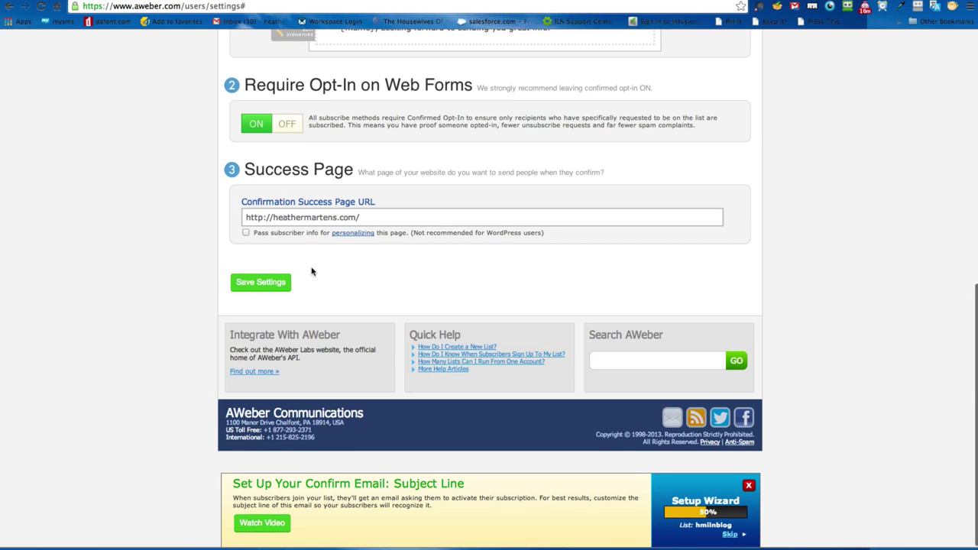
{"action": "left_click", "coordinate": [254, 284]}
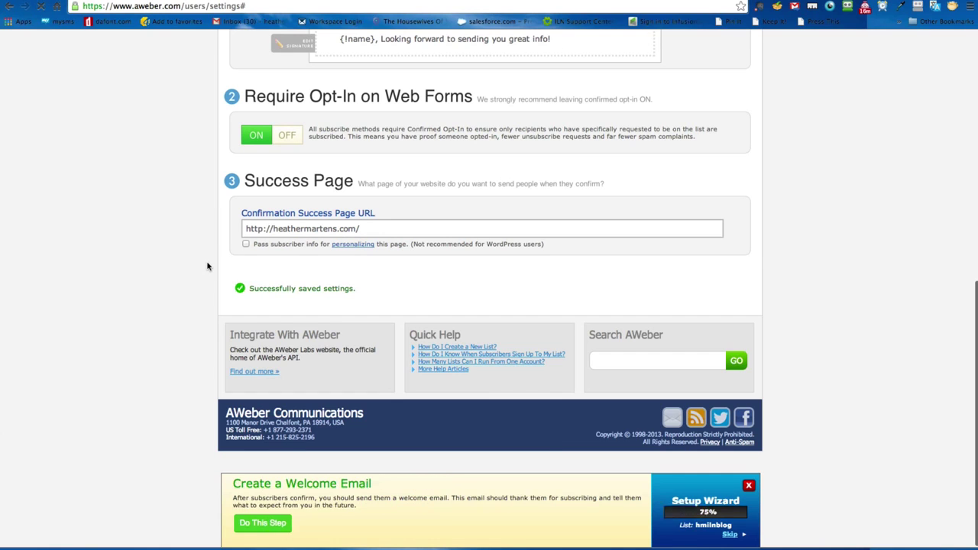
{"action": "scroll", "coordinate": [178, 291], "scroll_direction": "up", "scroll_amount": 2}
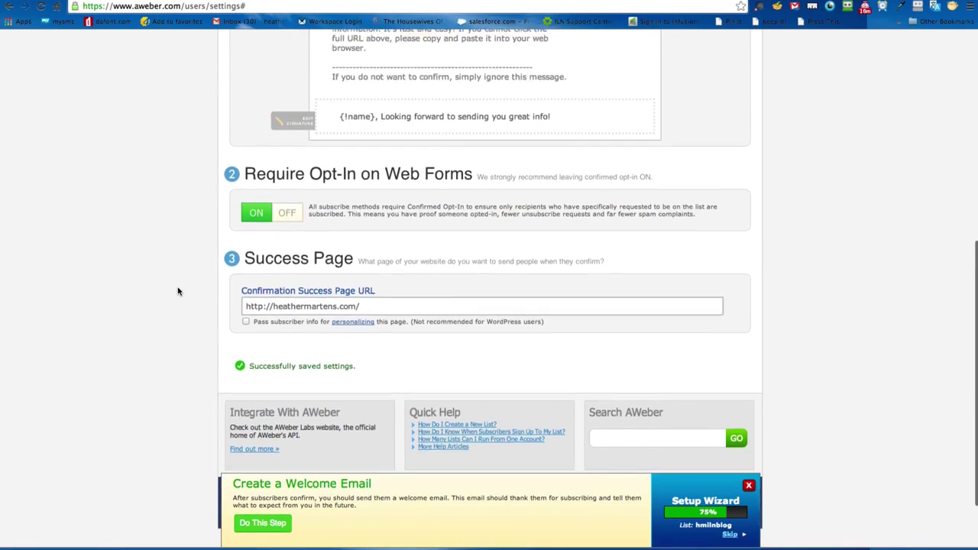
{"action": "scroll", "coordinate": [178, 291], "scroll_direction": "up", "scroll_amount": 10}
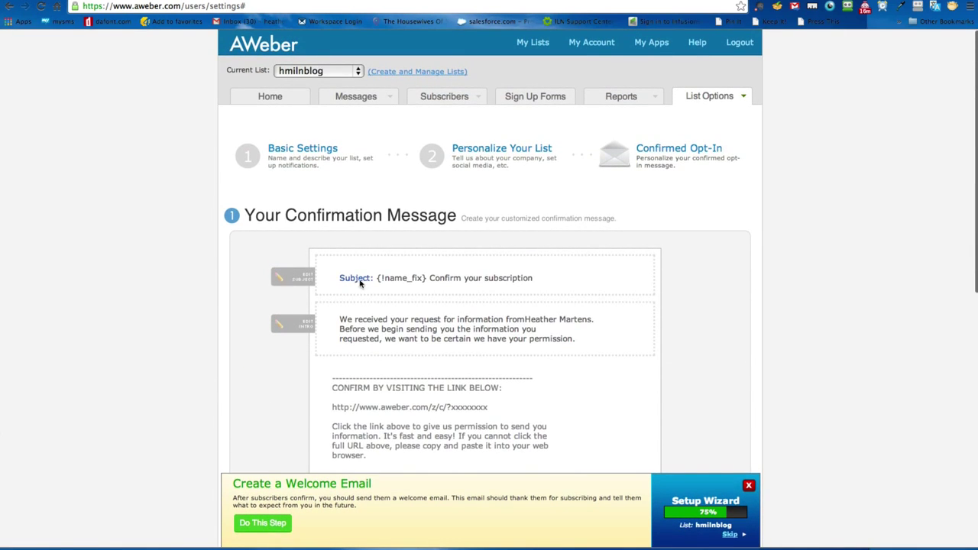
{"action": "scroll", "coordinate": [844, 248], "scroll_direction": "down", "scroll_amount": 10}
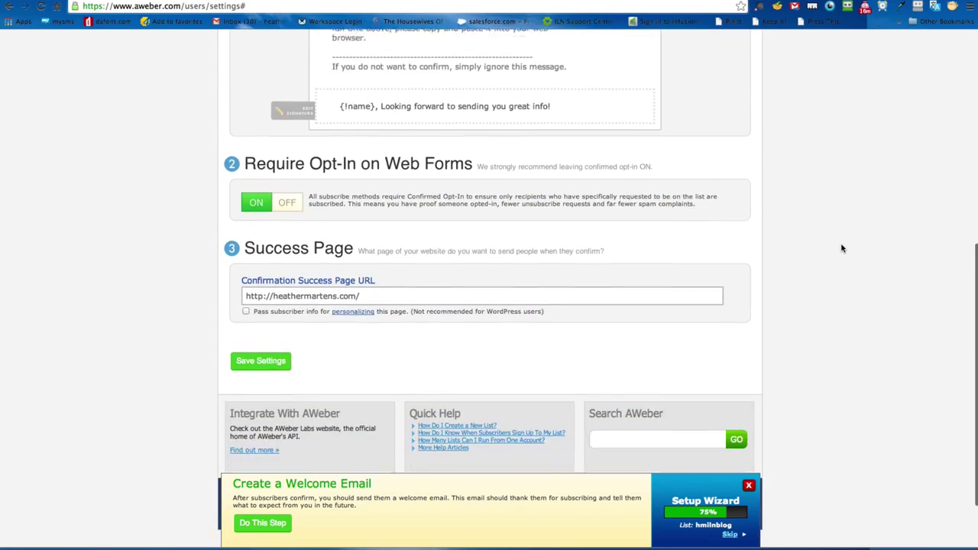
{"action": "scroll", "coordinate": [840, 247], "scroll_direction": "up", "scroll_amount": 10}
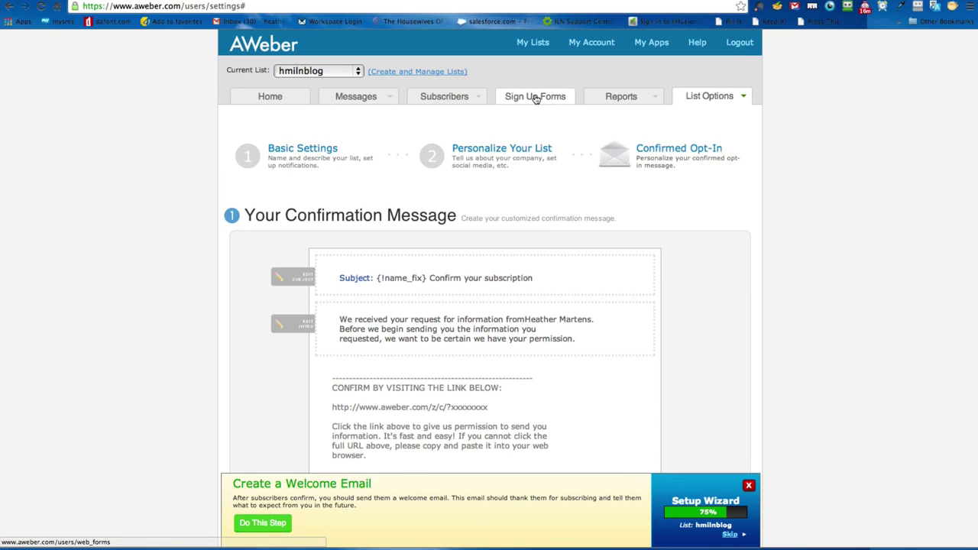
{"action": "left_click", "coordinate": [535, 97]}
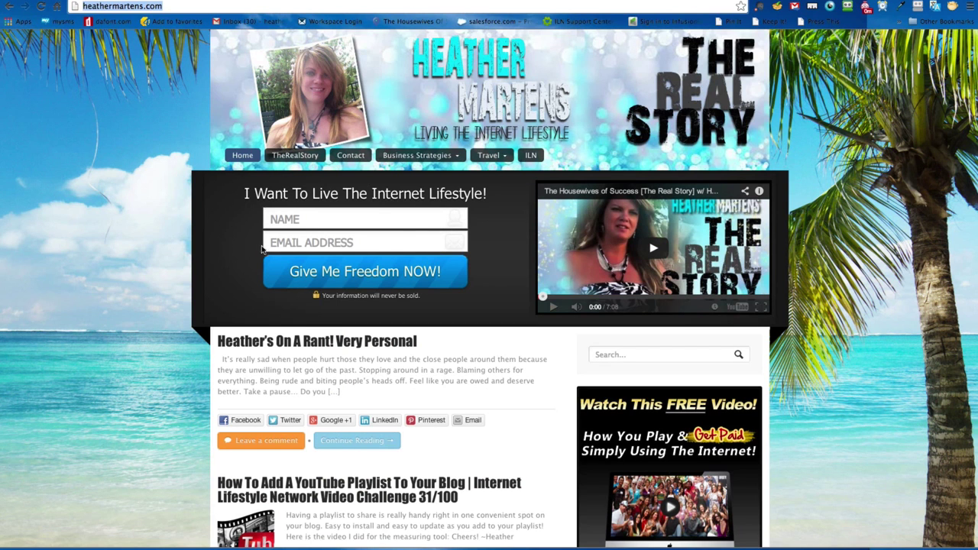
{"action": "scroll", "coordinate": [944, 337], "scroll_direction": "down", "scroll_amount": 5}
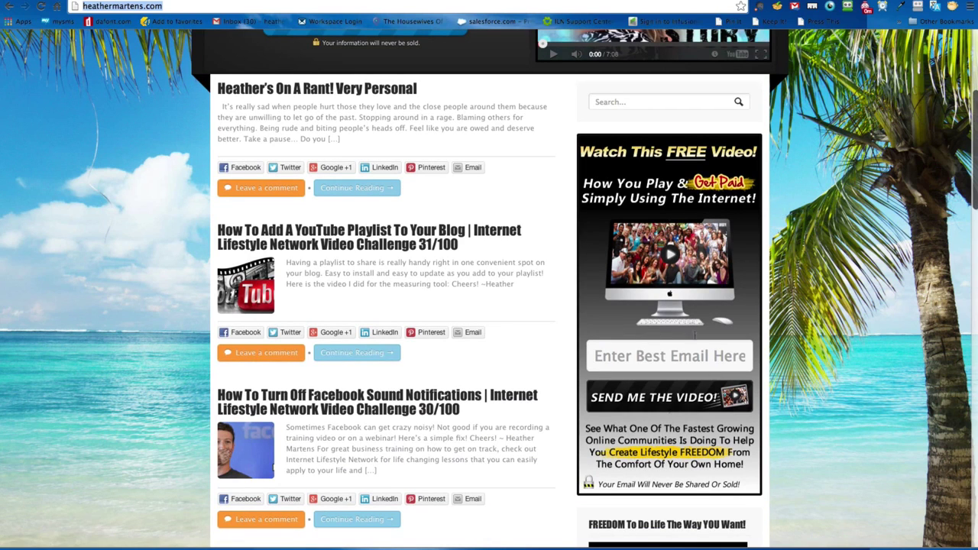
{"action": "left_click", "coordinate": [641, 358]}
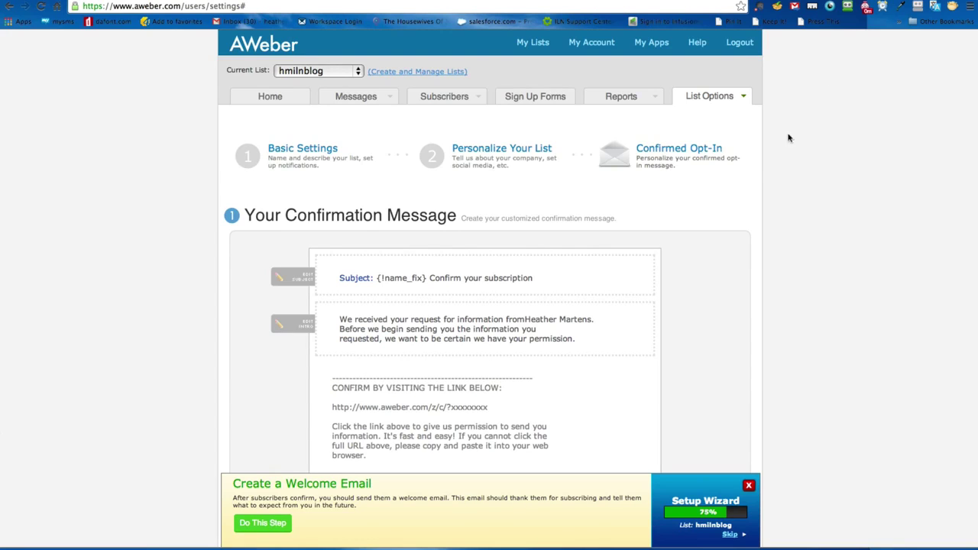
Step: Name the new sign-up form 'ILN Blog Banner' in its basic settings
{"action": "left_click", "coordinate": [524, 99]}
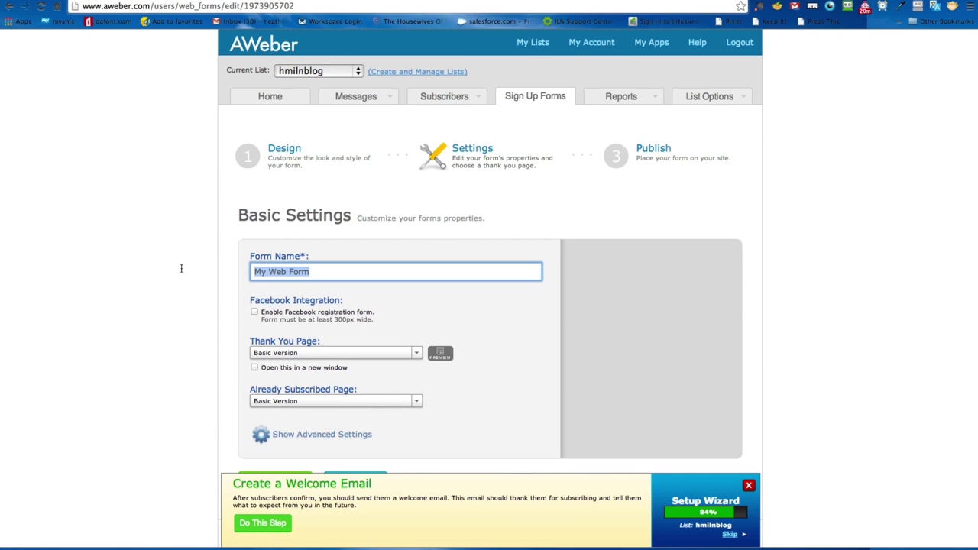
{"action": "type", "text": "He"}
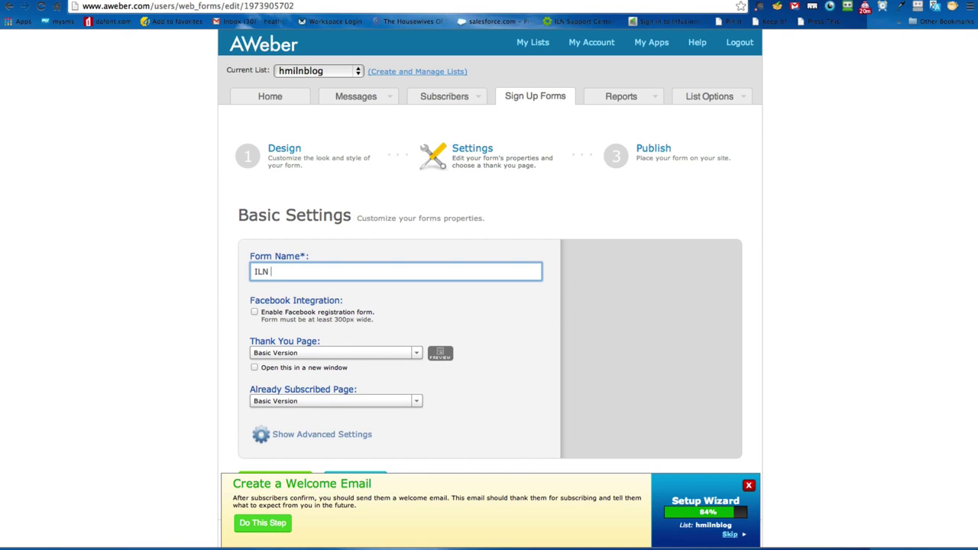
{"action": "type", "text": "nner"}
{"action": "left_click", "coordinate": [227, 301]}
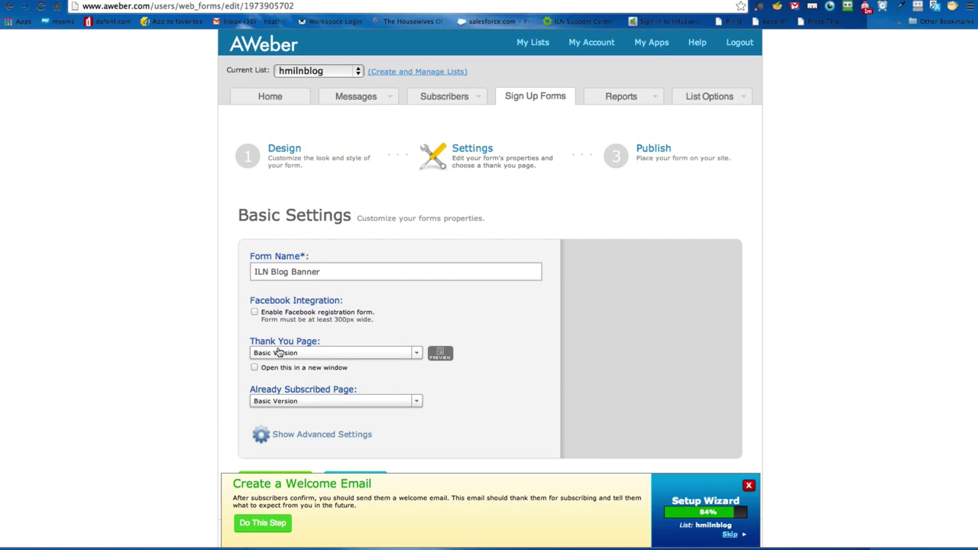
Step: Set the form's Thank You Page to Custom Page
{"action": "left_click", "coordinate": [280, 353]}
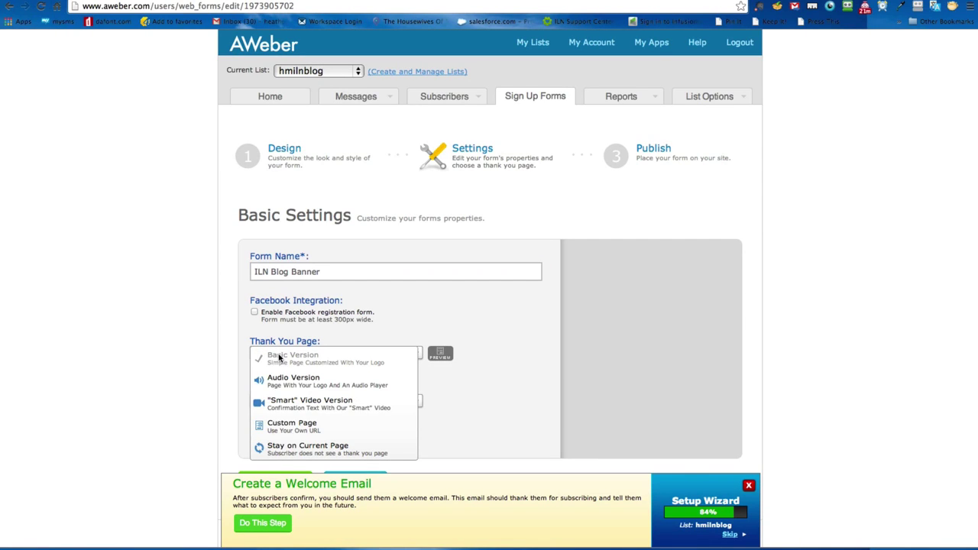
{"action": "left_click", "coordinate": [346, 433]}
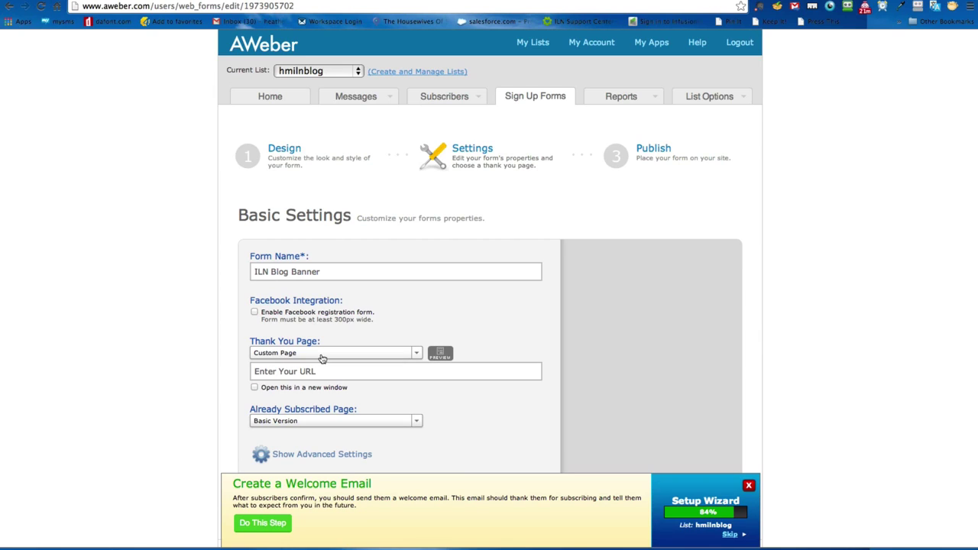
{"action": "left_click", "coordinate": [326, 370]}
Step: Switch to the Infusionsoft Link Generator and select the ilnhomepage tracking link URL
{"action": "key", "text": "ctrl+Tab"}
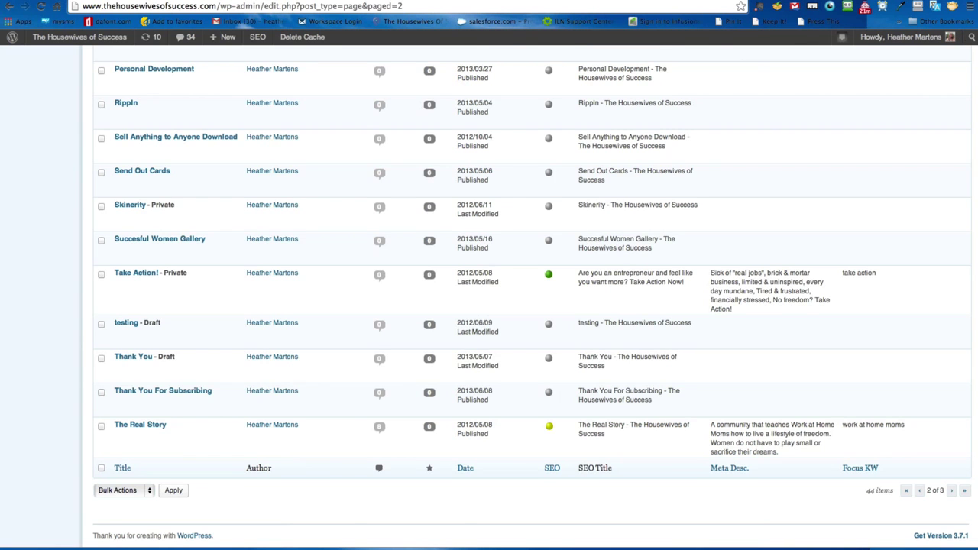
{"action": "key", "text": "ctrl+Tab"}
{"action": "key", "text": "ctrl+Tab"}
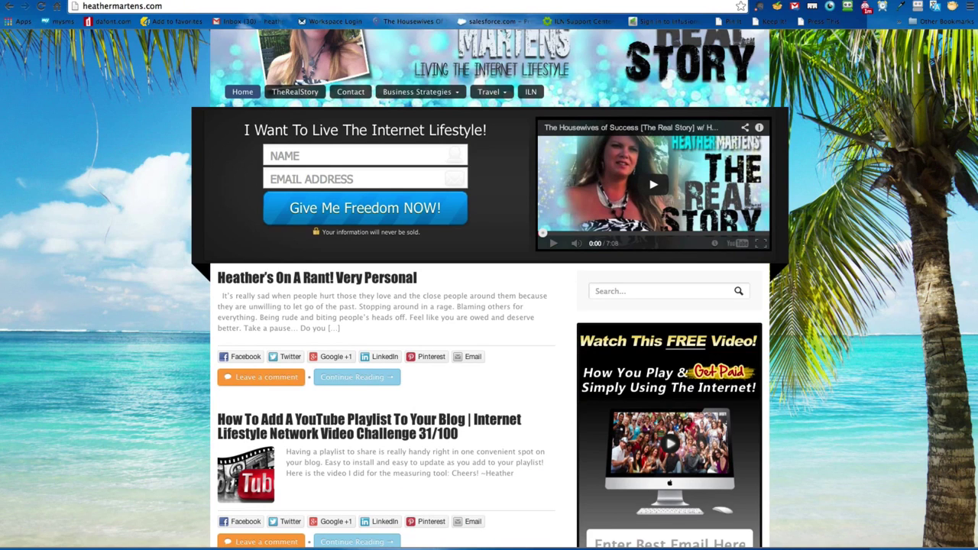
{"action": "key", "text": "ctrl+Tab"}
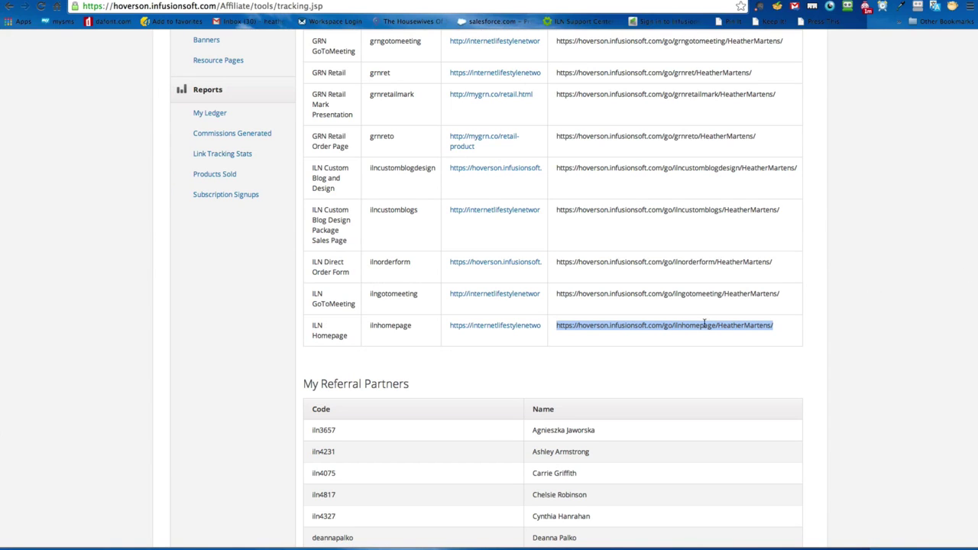
{"action": "left_click", "coordinate": [726, 337]}
{"action": "scroll", "coordinate": [780, 332], "scroll_direction": "up", "scroll_amount": 5}
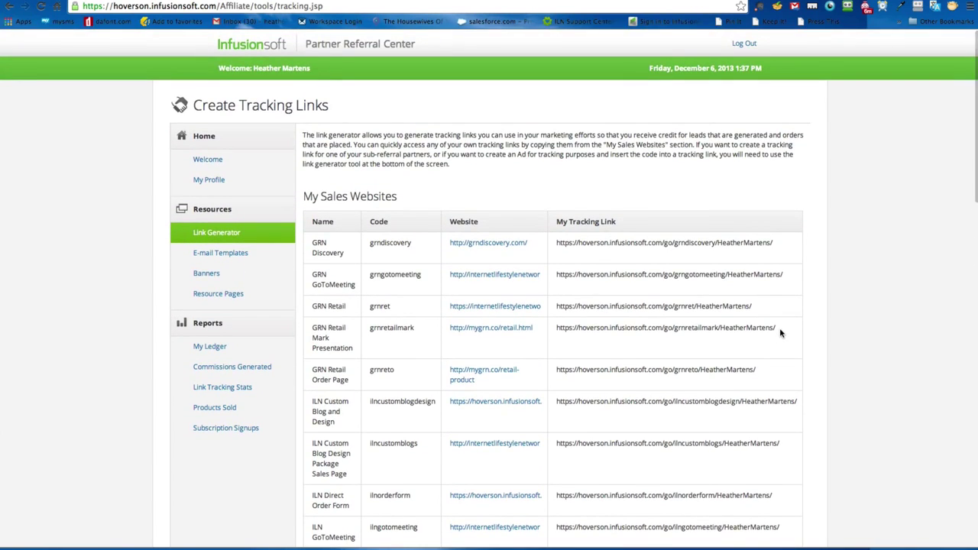
{"action": "scroll", "coordinate": [781, 331], "scroll_direction": "down", "scroll_amount": 5}
{"action": "left_click_drag", "start_coordinate": [782, 262], "coordinate": [557, 258]}
{"action": "key", "text": "super+c"}
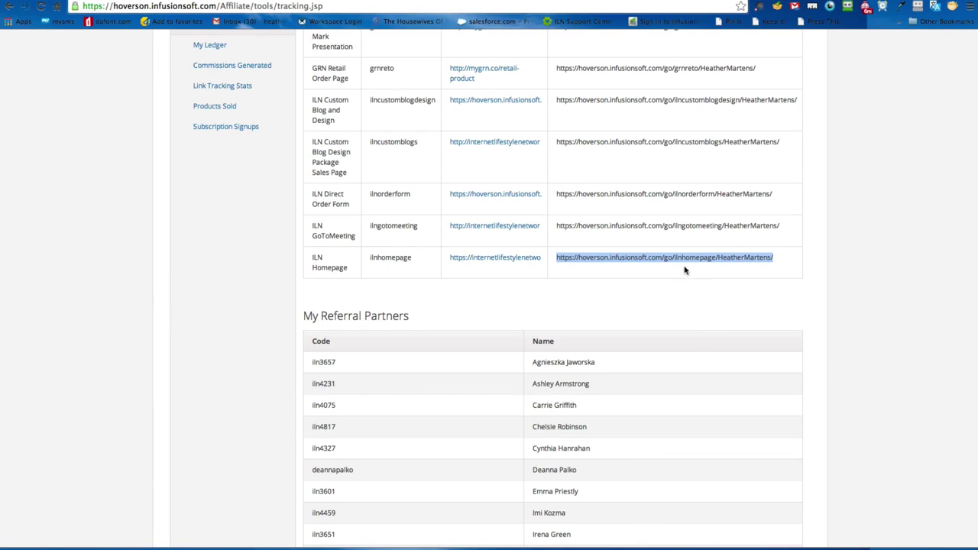
{"action": "scroll", "coordinate": [680, 266], "scroll_direction": "up", "scroll_amount": 4}
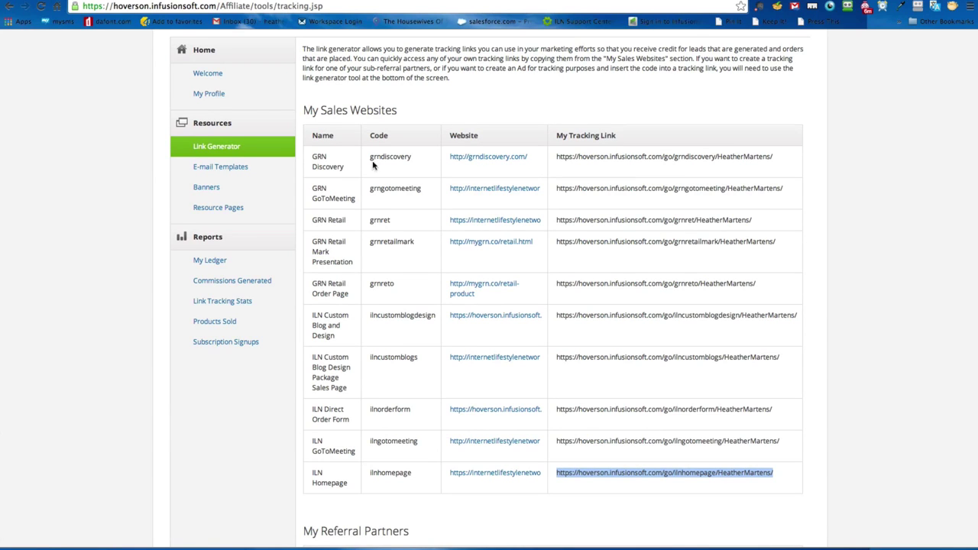
{"action": "left_click_drag", "start_coordinate": [783, 157], "coordinate": [545, 154]}
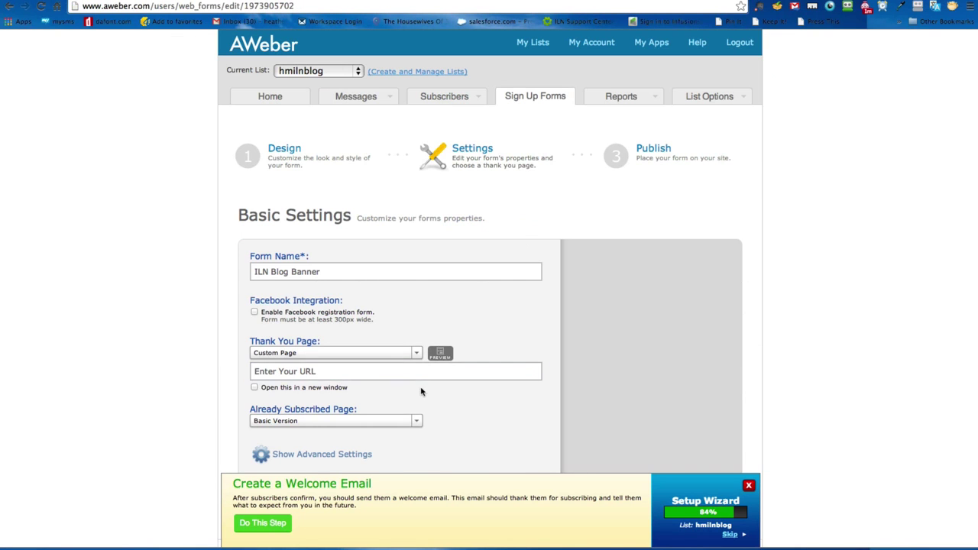
{"action": "left_click", "coordinate": [400, 371]}
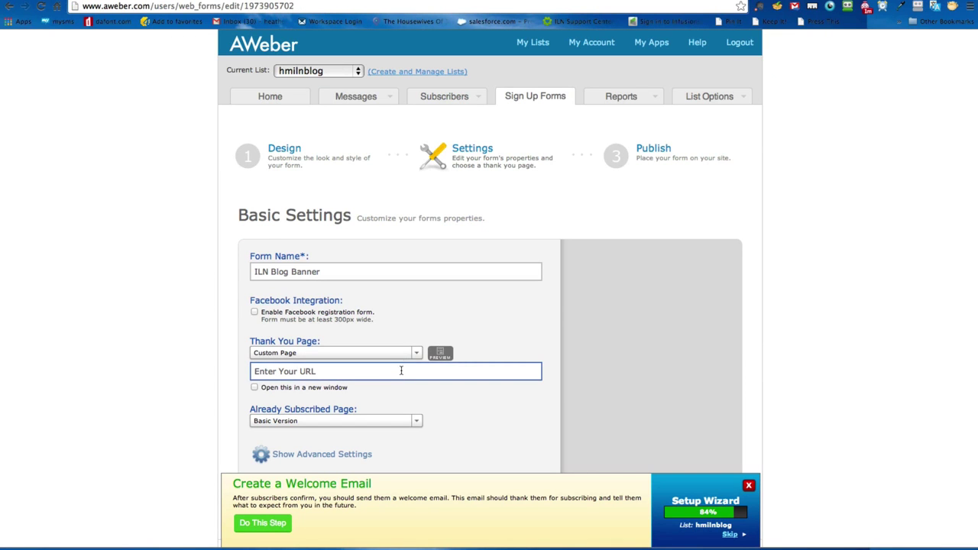
Step: Paste the ILN Homepage tracking link as the form's custom Thank You Page URL
{"action": "type", "text": "http://"}
{"action": "key", "text": "super+a"}
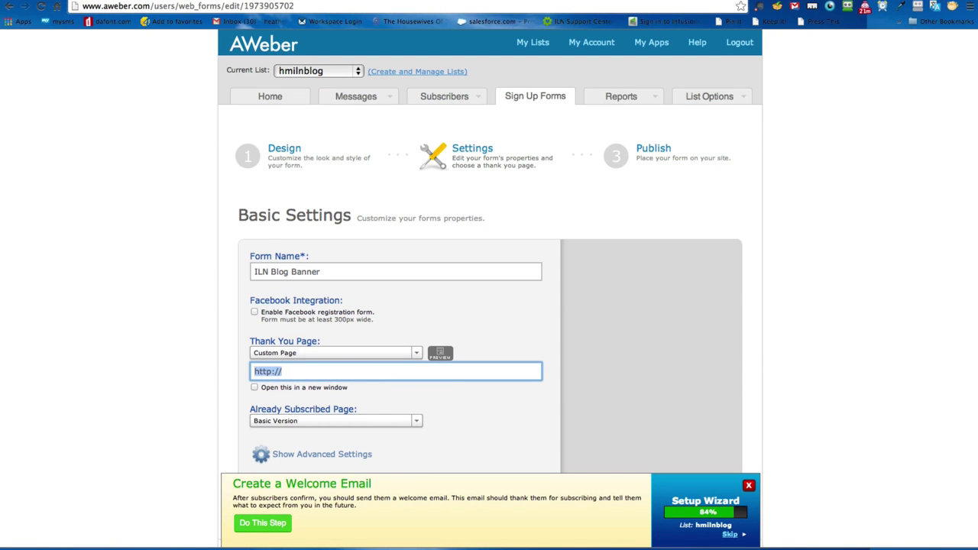
{"action": "key", "text": "super+v"}
{"action": "left_click", "coordinate": [228, 383]}
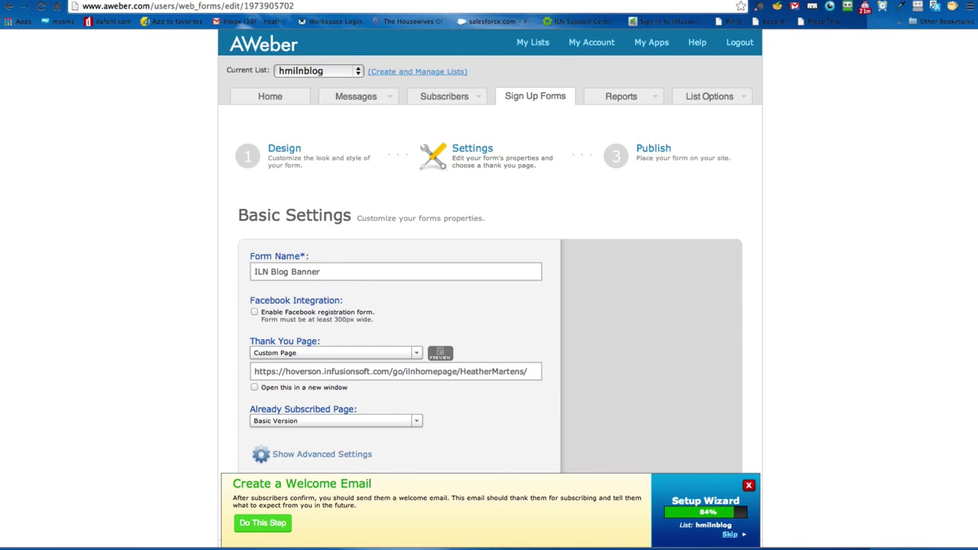
{"action": "left_click", "coordinate": [847, 0]}
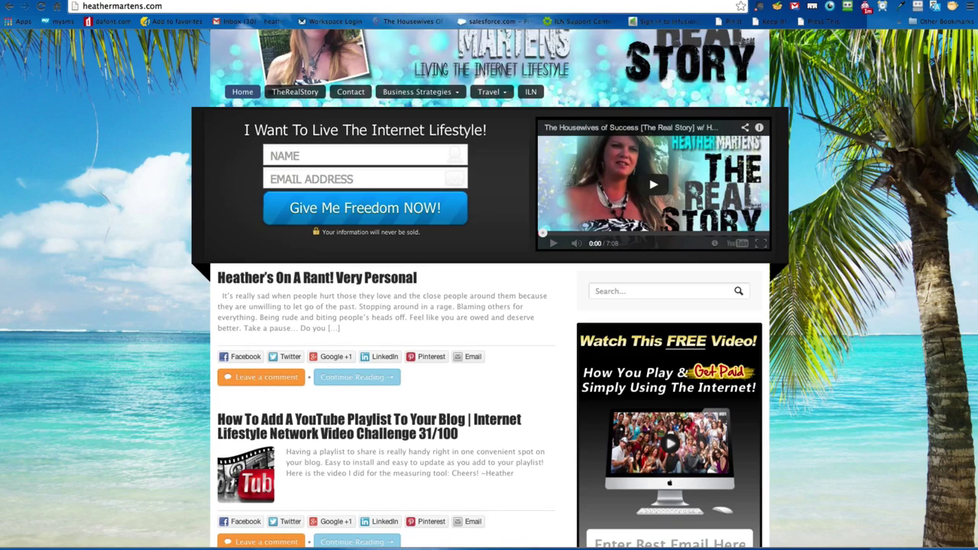
Step: Load the copied ILN Homepage tracking link in a new tab to test it
{"action": "key", "text": "ctrl+t"}
{"action": "key", "text": "Return"}
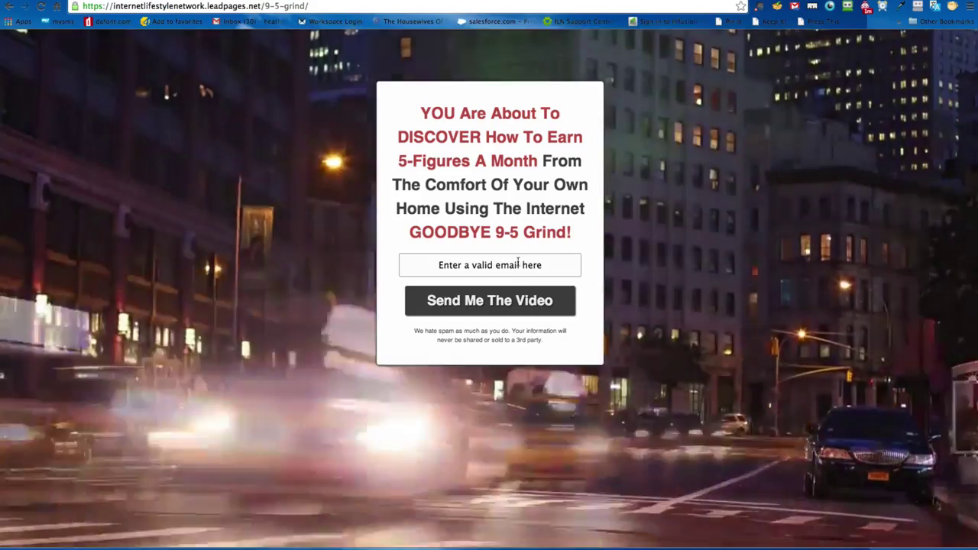
Step: Submit the opt-in form with a saved email address and pause the ILN welcome video
{"action": "left_click", "coordinate": [518, 262]}
{"action": "left_click", "coordinate": [489, 285]}
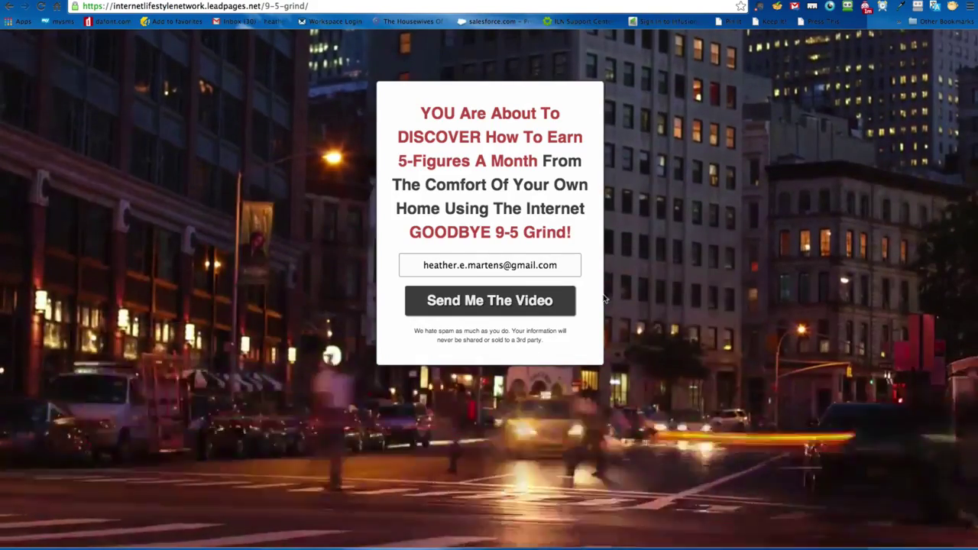
{"action": "left_click", "coordinate": [543, 307]}
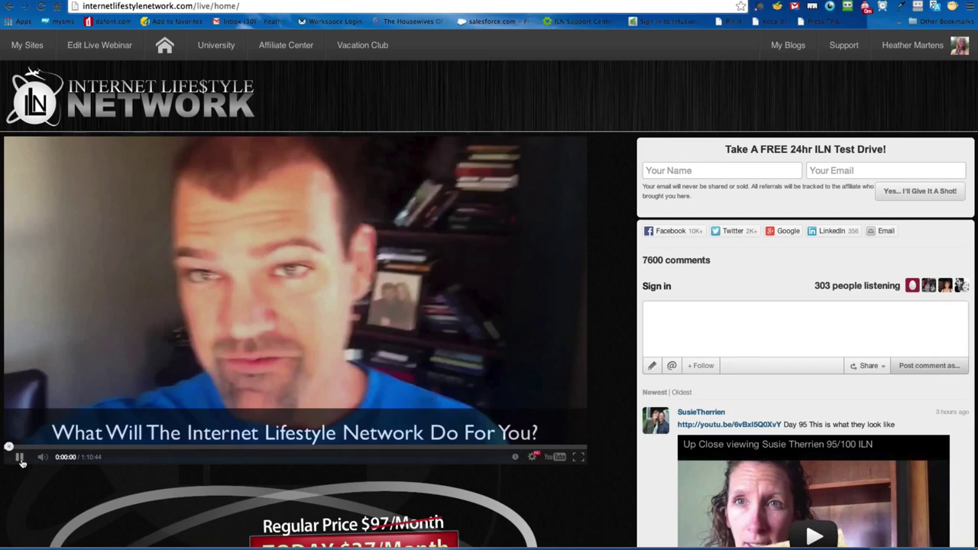
{"action": "left_click", "coordinate": [22, 461]}
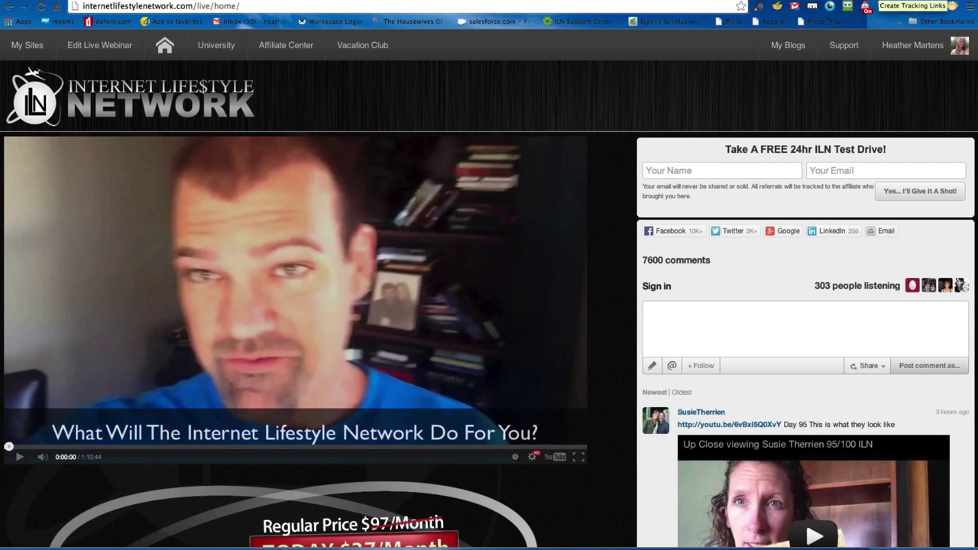
{"action": "scroll", "coordinate": [569, 284], "scroll_direction": "down", "scroll_amount": 3}
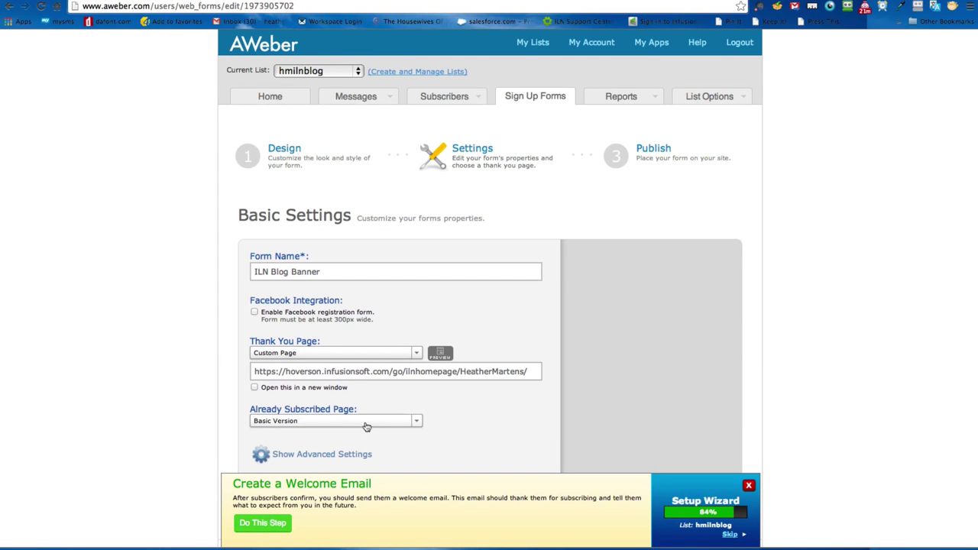
{"action": "left_click", "coordinate": [367, 424]}
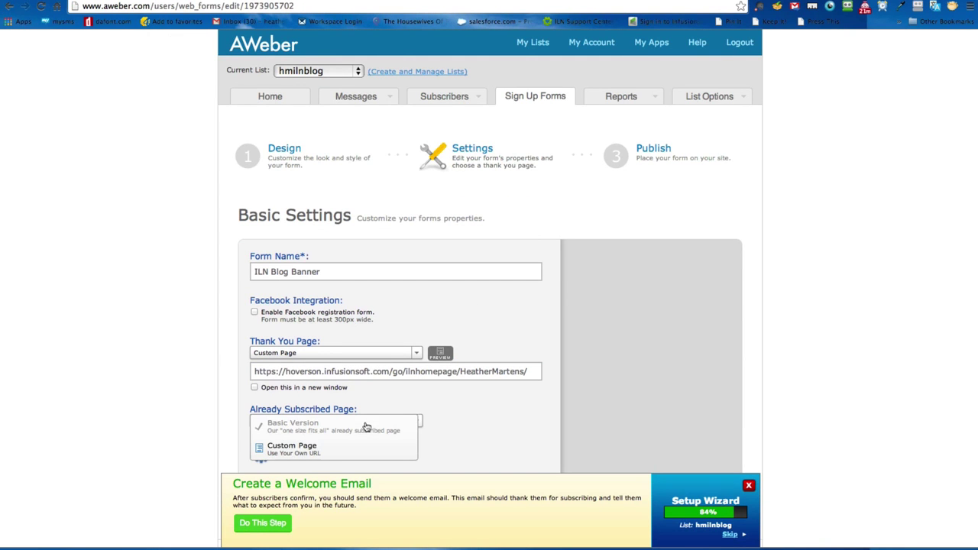
{"action": "left_click", "coordinate": [332, 454]}
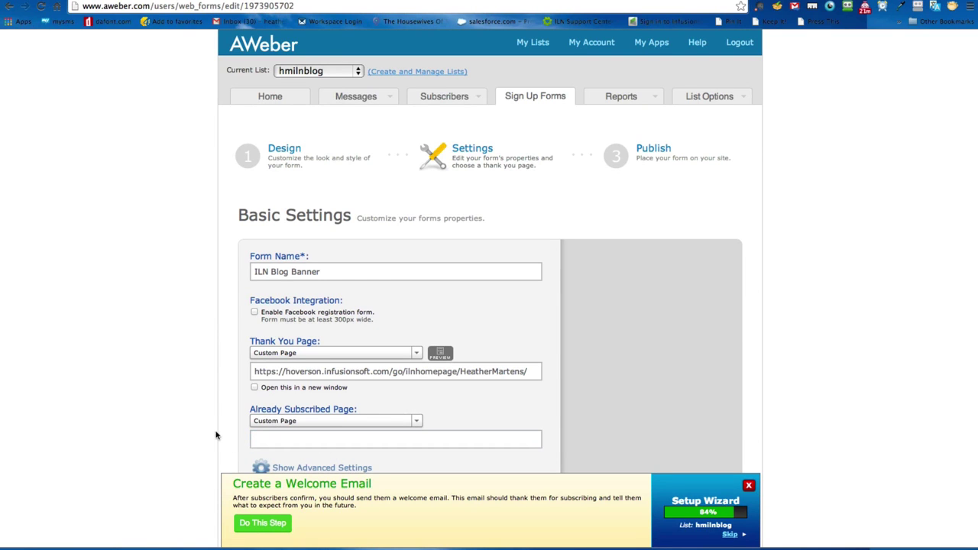
{"action": "scroll", "coordinate": [216, 434], "scroll_direction": "down", "scroll_amount": 2}
{"action": "left_click", "coordinate": [307, 369]}
{"action": "type", "text": "http://"}
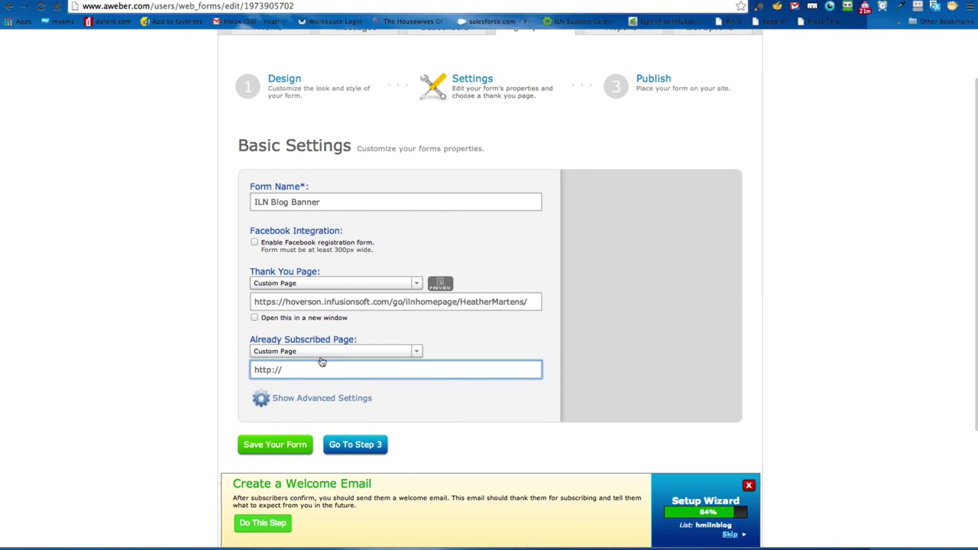
{"action": "left_click", "coordinate": [322, 353]}
{"action": "left_click", "coordinate": [324, 362]}
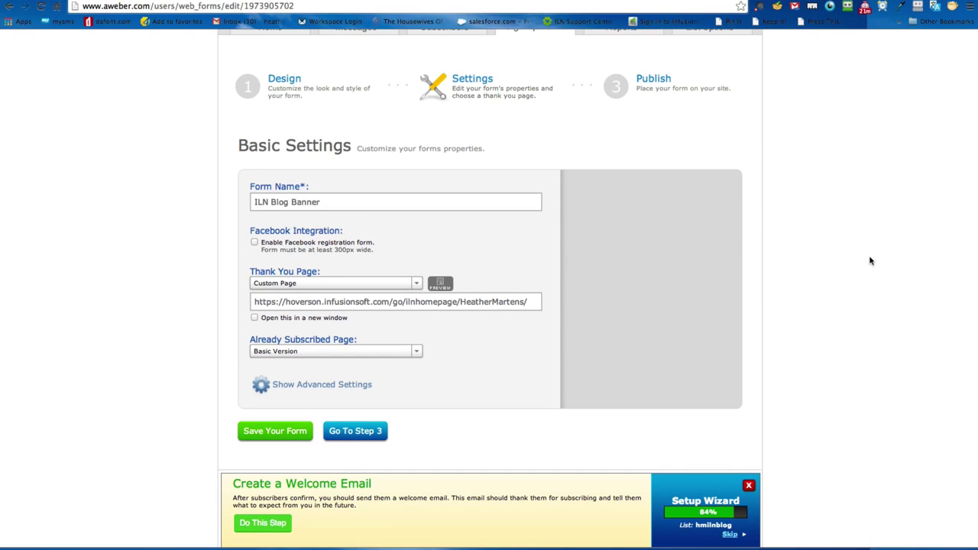
{"action": "left_click", "coordinate": [317, 352]}
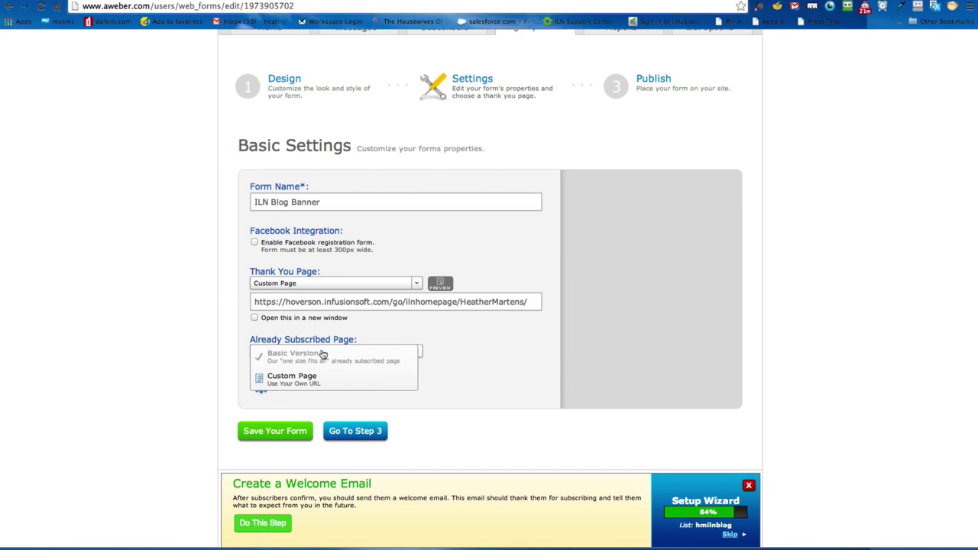
{"action": "left_click", "coordinate": [316, 373]}
{"action": "left_click", "coordinate": [341, 372]}
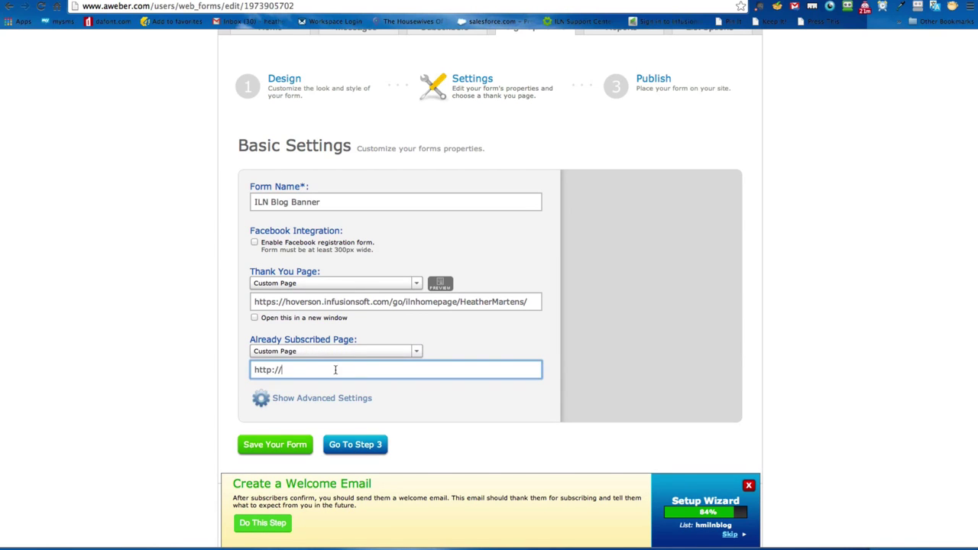
{"action": "key", "text": "ctrl+Tab"}
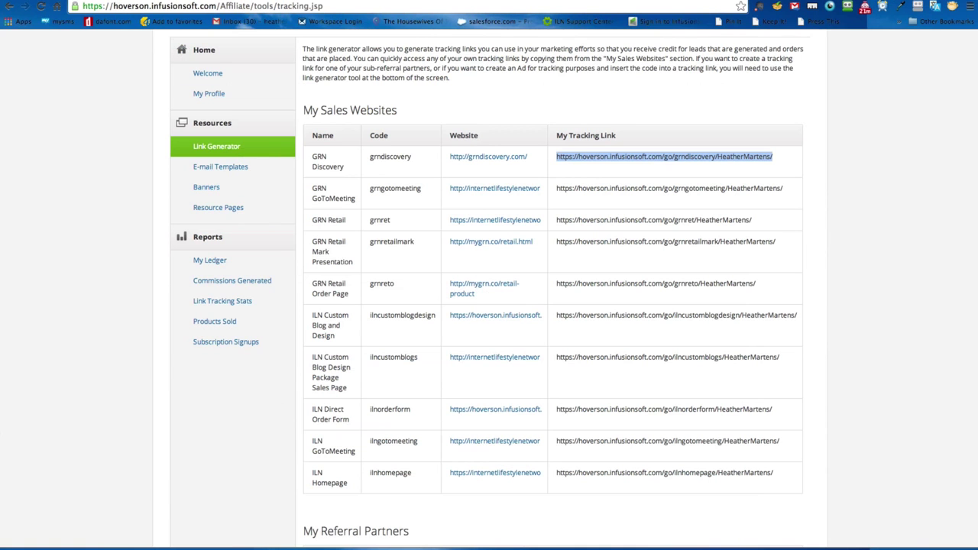
{"action": "left_click", "coordinate": [812, 312]}
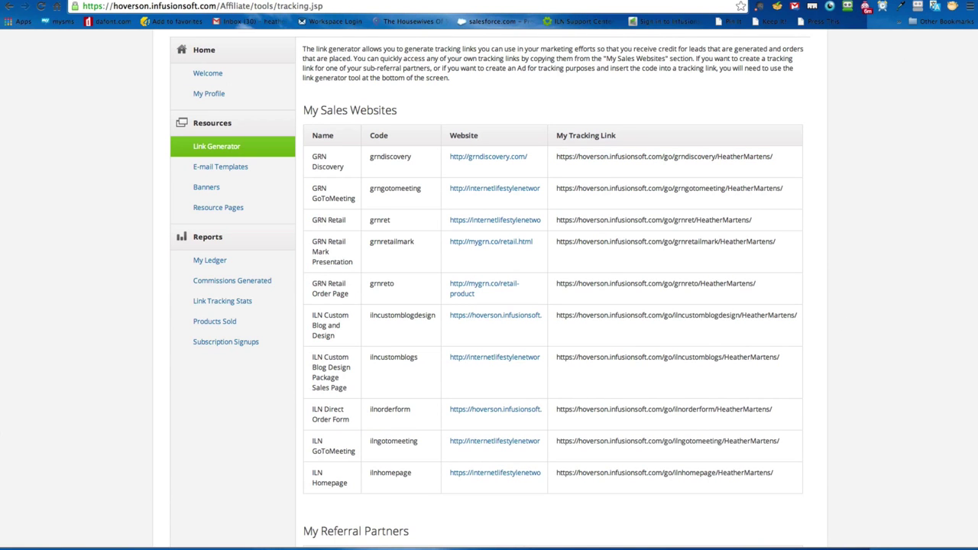
{"action": "key", "text": "ctrl+Tab"}
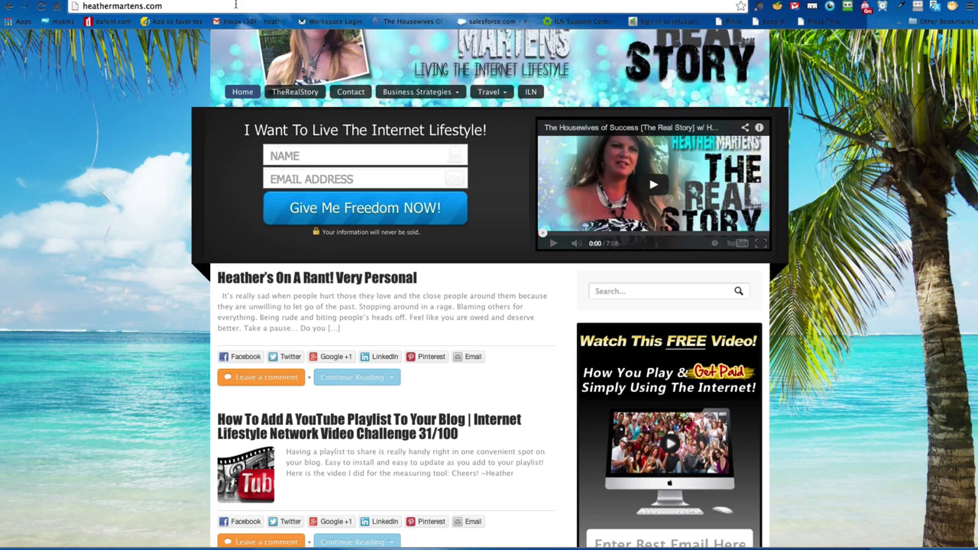
{"action": "left_click", "coordinate": [179, 6]}
{"action": "key", "text": "ctrl+c"}
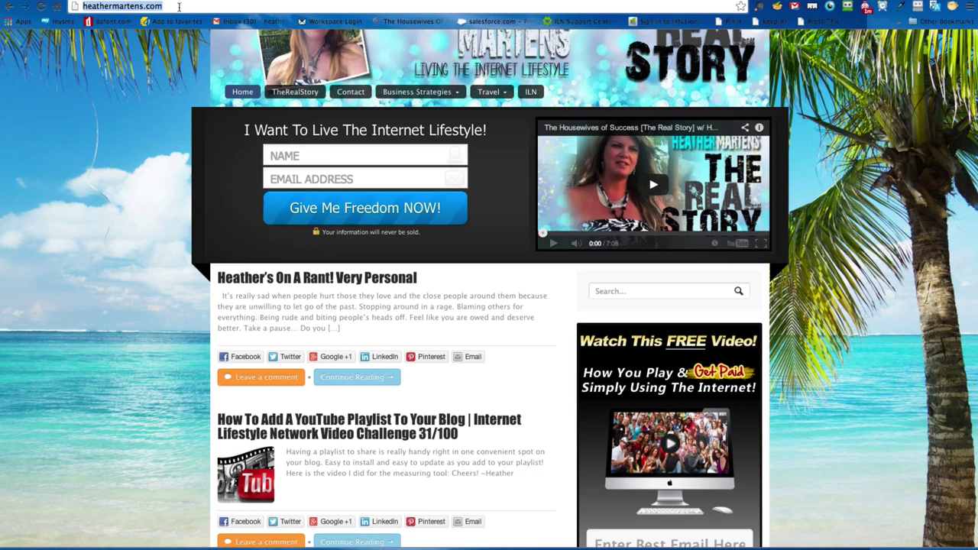
{"action": "key", "text": "ctrl+shift+Tab"}
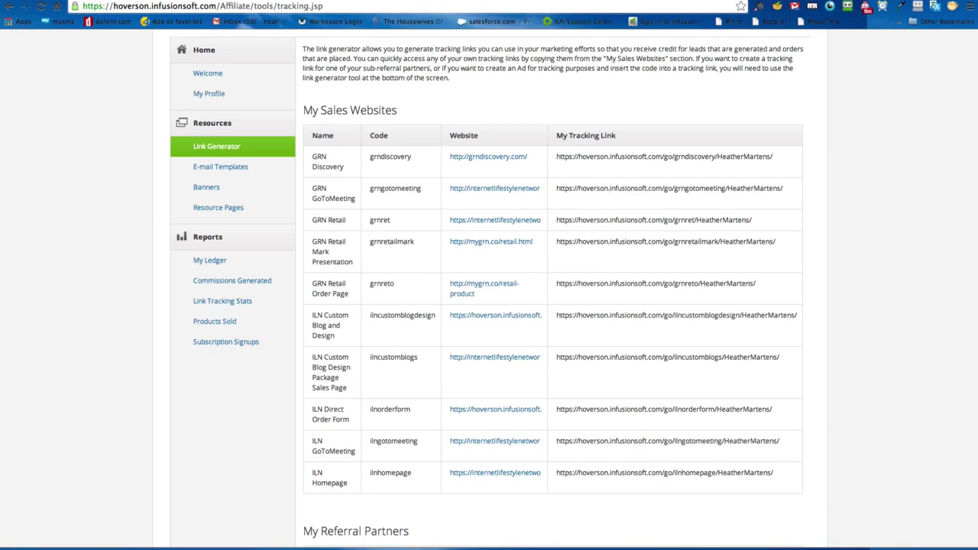
Step: Replace the Already Subscribed URL with the pasted blog address followed by 'aboutme'
{"action": "key", "text": "ctrl+shift+Tab"}
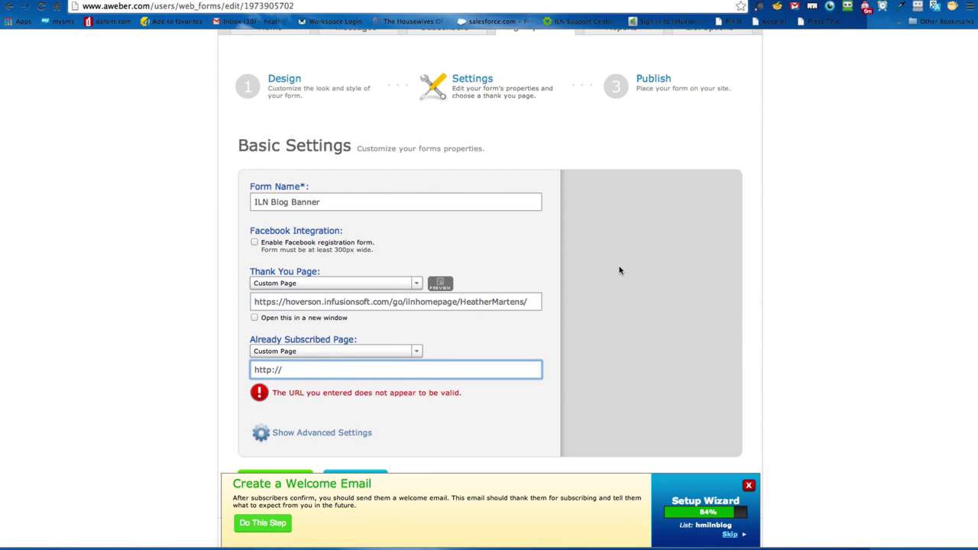
{"action": "key", "text": "ctrl+a"}
{"action": "key", "text": "ctrl+v"}
{"action": "type", "text": "abo"}
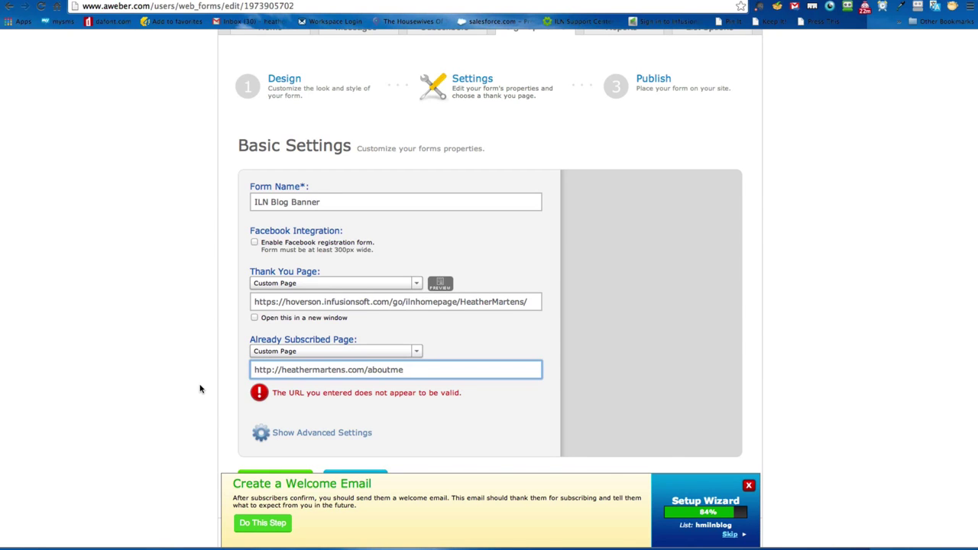
{"action": "left_click", "coordinate": [197, 384]}
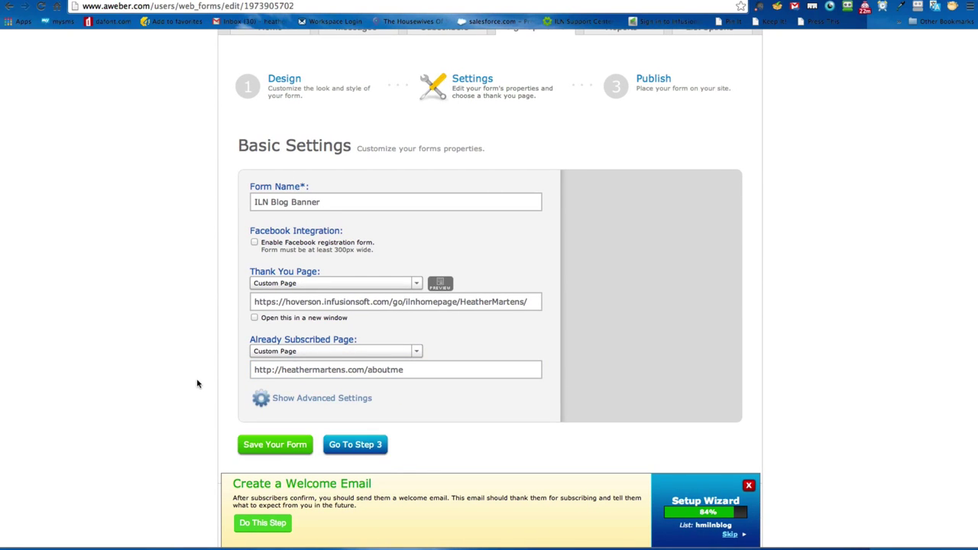
Step: Save the ILN Blog Banner sign-up form
{"action": "scroll", "coordinate": [197, 383], "scroll_direction": "down", "scroll_amount": 3}
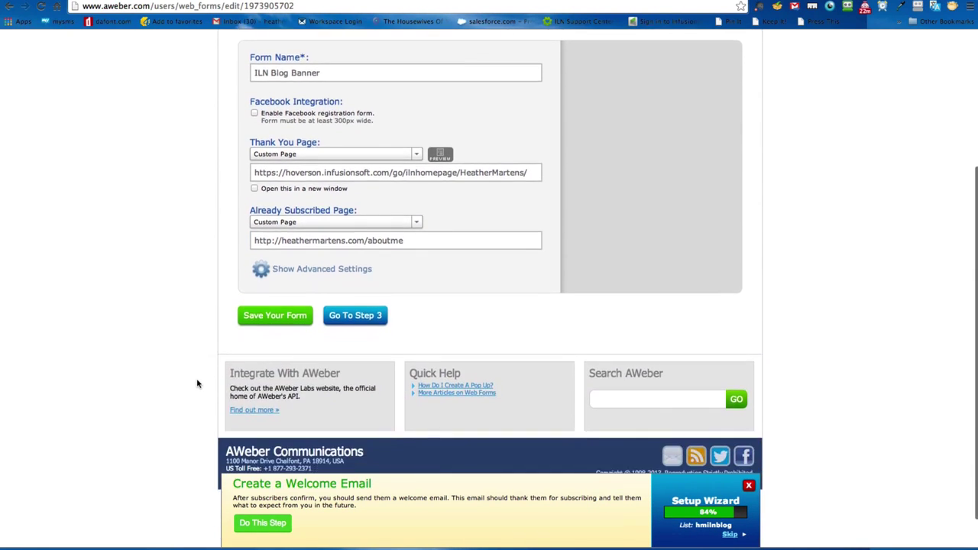
{"action": "left_click", "coordinate": [270, 316]}
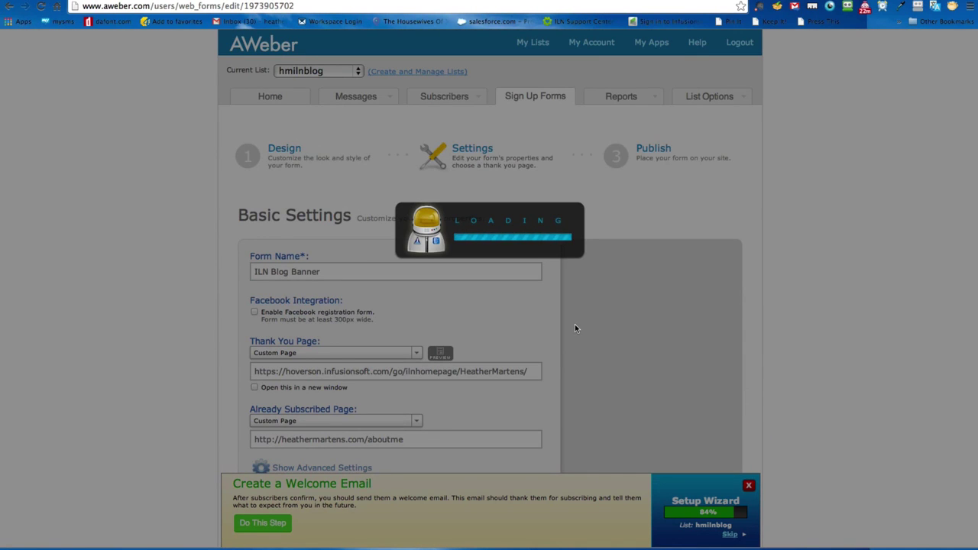
{"action": "scroll", "coordinate": [515, 278], "scroll_direction": "up", "scroll_amount": 2}
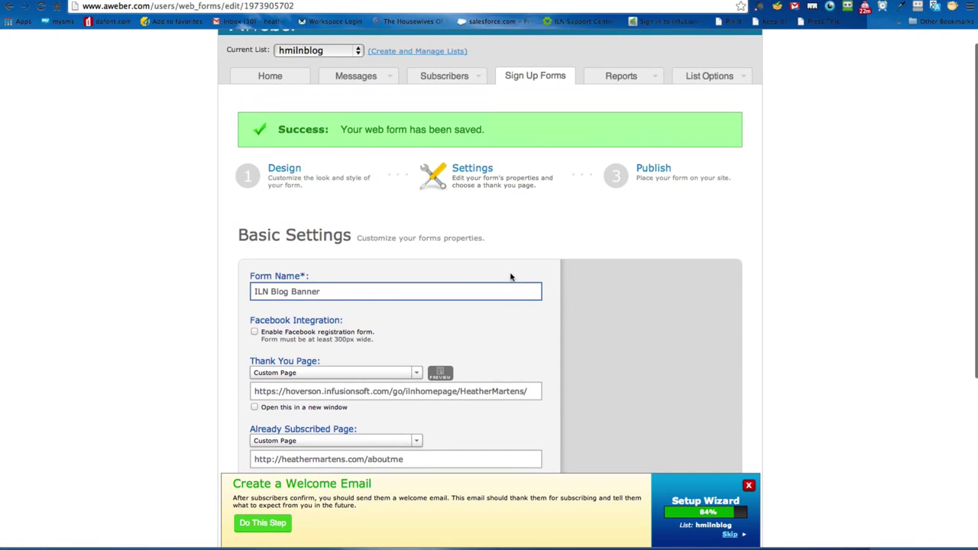
{"action": "scroll", "coordinate": [770, 239], "scroll_direction": "down", "scroll_amount": 3}
{"action": "scroll", "coordinate": [771, 238], "scroll_direction": "up", "scroll_amount": 1}
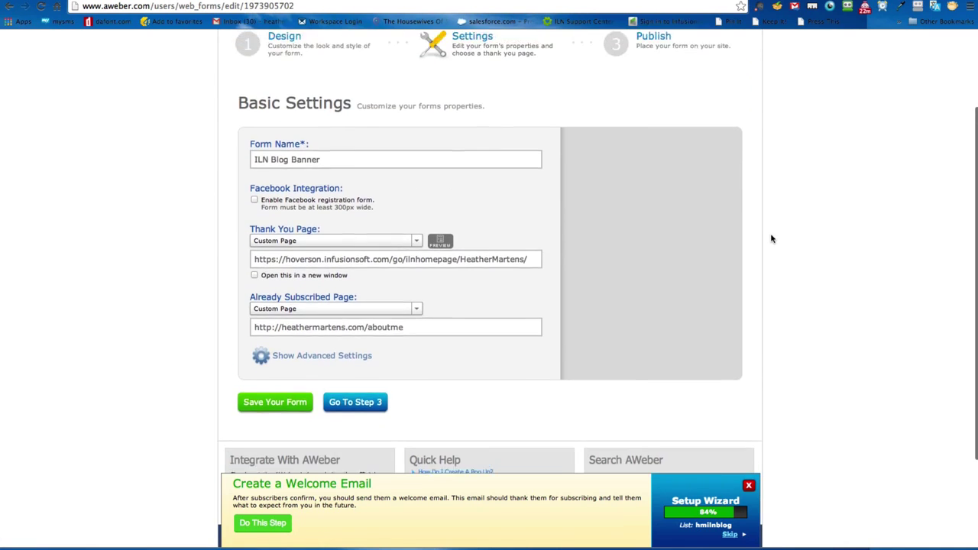
{"action": "scroll", "coordinate": [688, 290], "scroll_direction": "down", "scroll_amount": 1}
Step: Continue to the Publish step and review the I Will Install My Form and email-a-designer options
{"action": "left_click", "coordinate": [369, 363]}
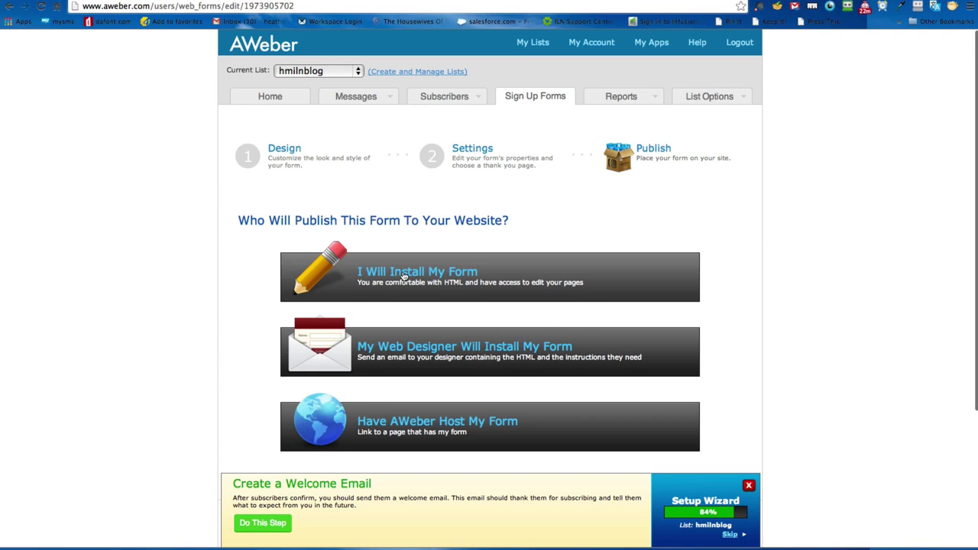
{"action": "left_click", "coordinate": [404, 277]}
{"action": "scroll", "coordinate": [805, 329], "scroll_direction": "down", "scroll_amount": 4}
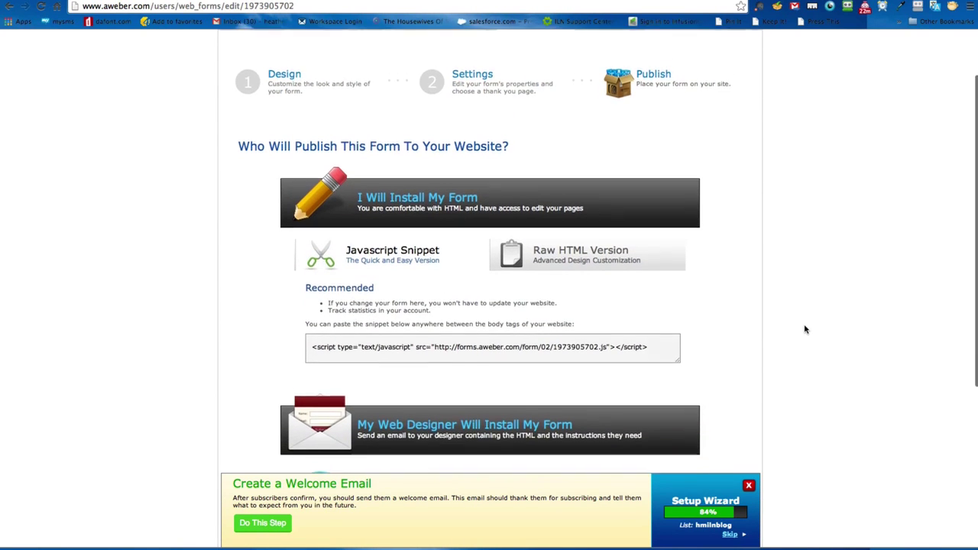
{"action": "scroll", "coordinate": [805, 329], "scroll_direction": "down", "scroll_amount": 1}
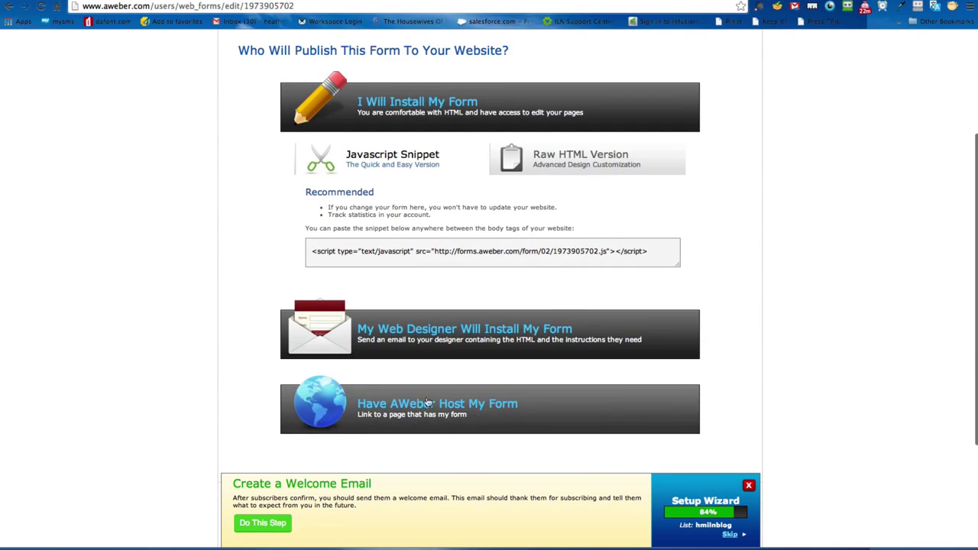
{"action": "left_click", "coordinate": [444, 331]}
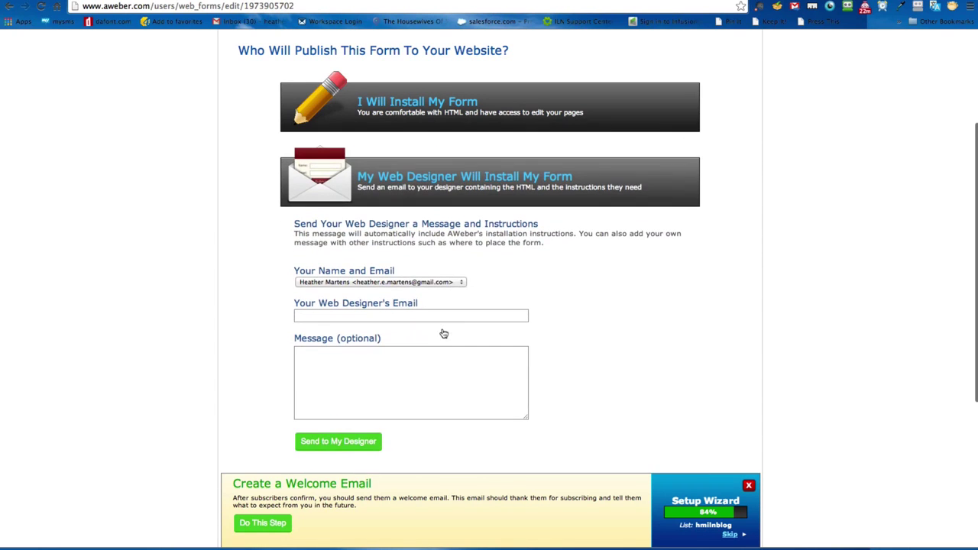
{"action": "left_click", "coordinate": [394, 317]}
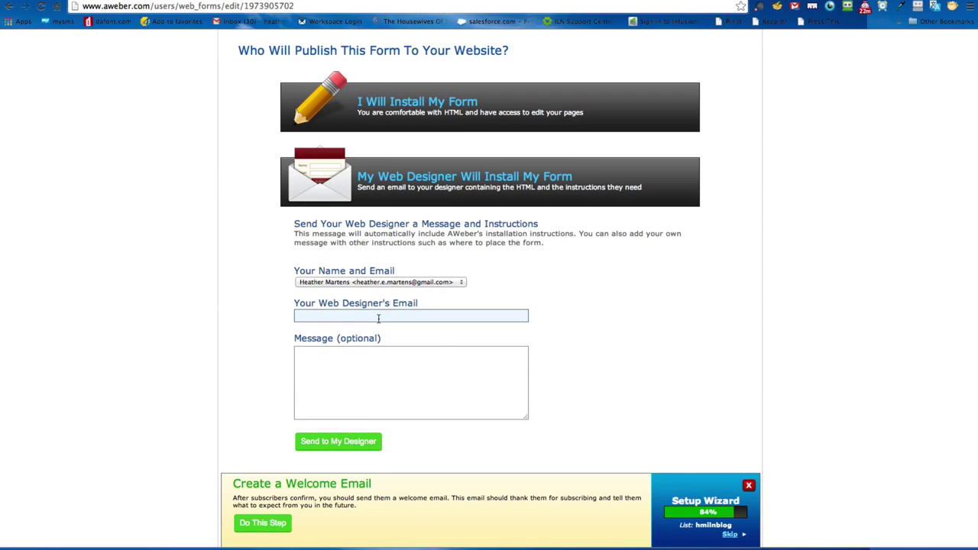
{"action": "left_click", "coordinate": [377, 317]}
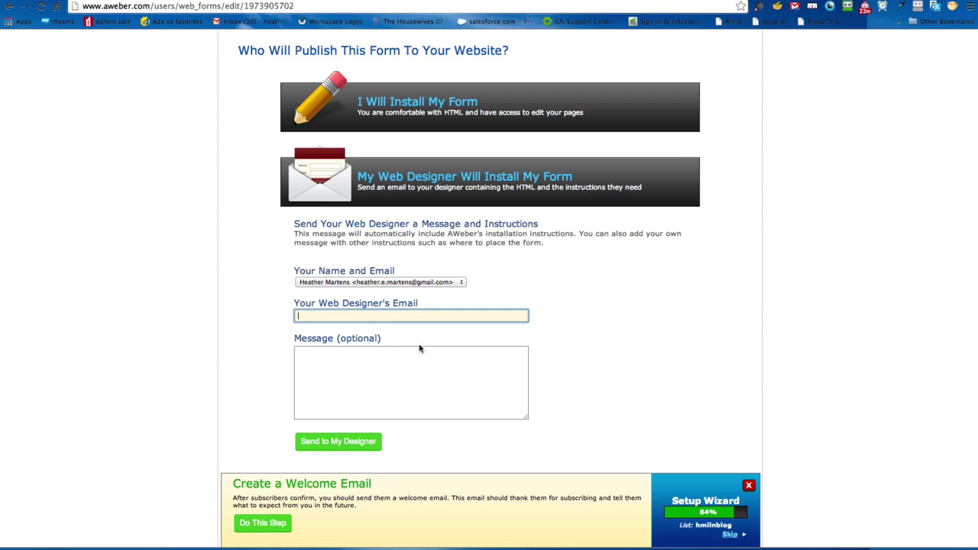
{"action": "scroll", "coordinate": [586, 319], "scroll_direction": "up", "scroll_amount": 2}
{"action": "scroll", "coordinate": [587, 319], "scroll_direction": "up", "scroll_amount": 1}
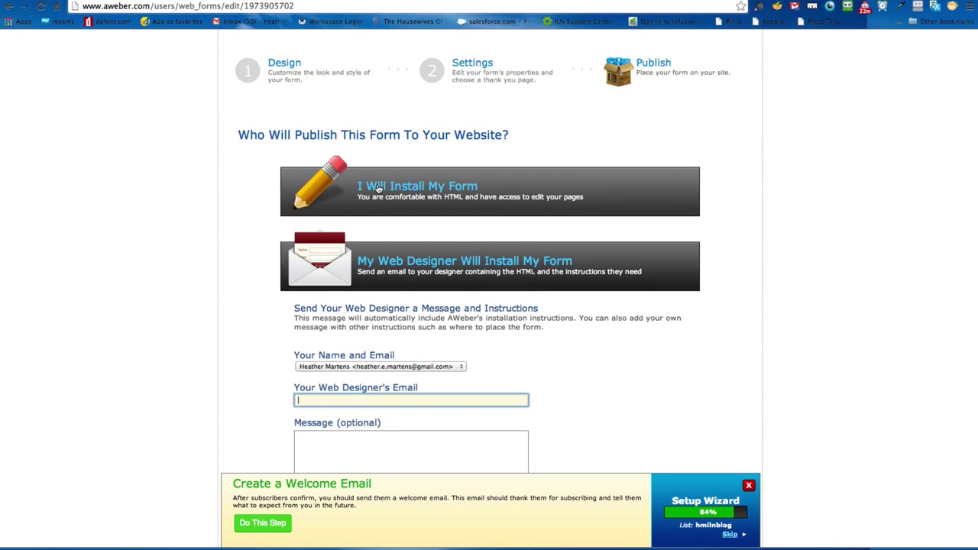
Step: Select the entire Javascript Snippet embed code for copying
{"action": "left_click", "coordinate": [378, 188]}
{"action": "left_click", "coordinate": [521, 337]}
{"action": "left_click_drag", "start_coordinate": [521, 337], "coordinate": [663, 339]}
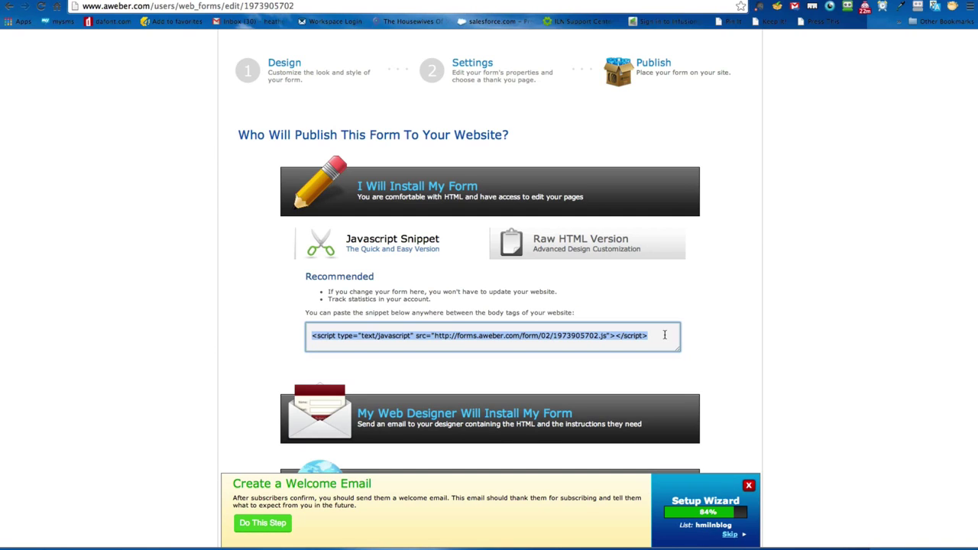
{"action": "left_click", "coordinate": [664, 335]}
{"action": "left_click_drag", "start_coordinate": [665, 335], "coordinate": [309, 334]}
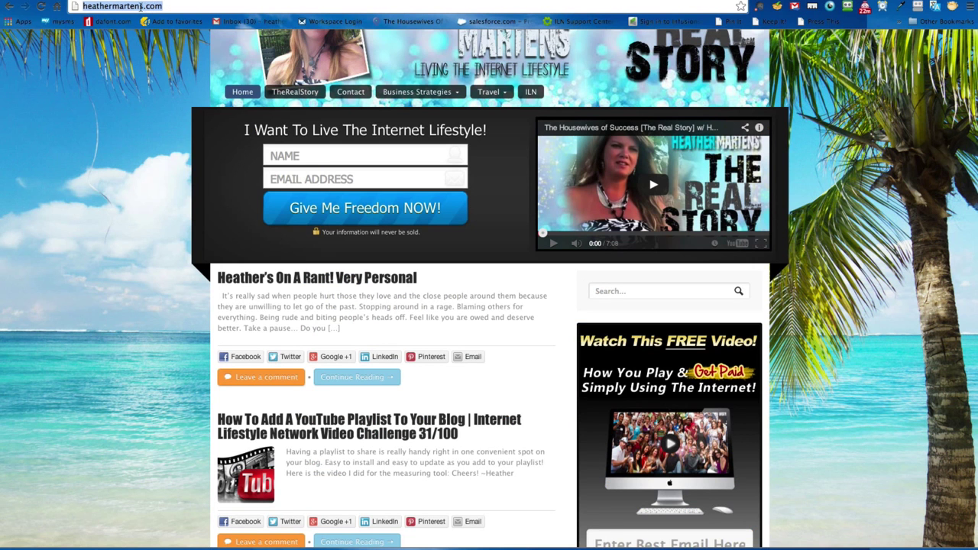
Step: Load the ILN University site and open the blog's Dashboard via My Blogs
{"action": "type", "text": "un"}
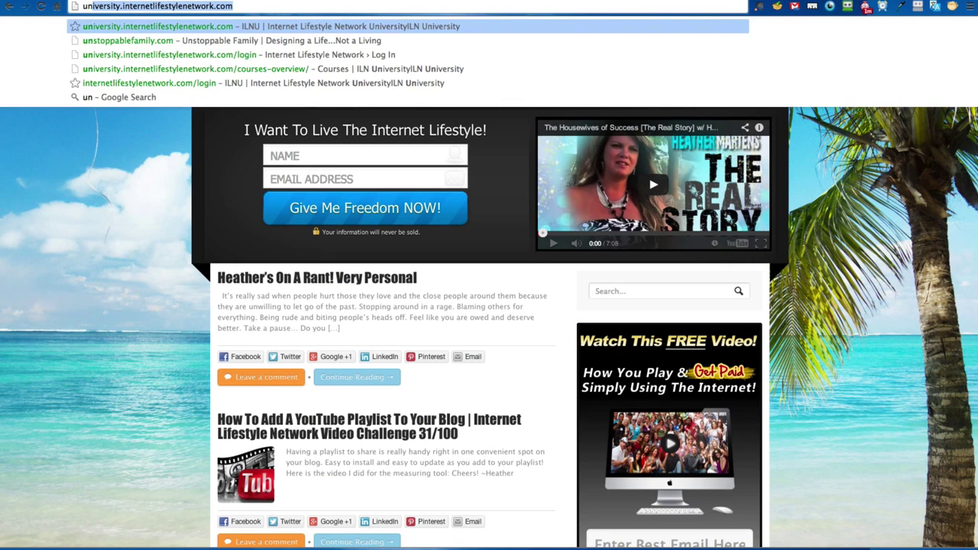
{"action": "key", "text": "Return"}
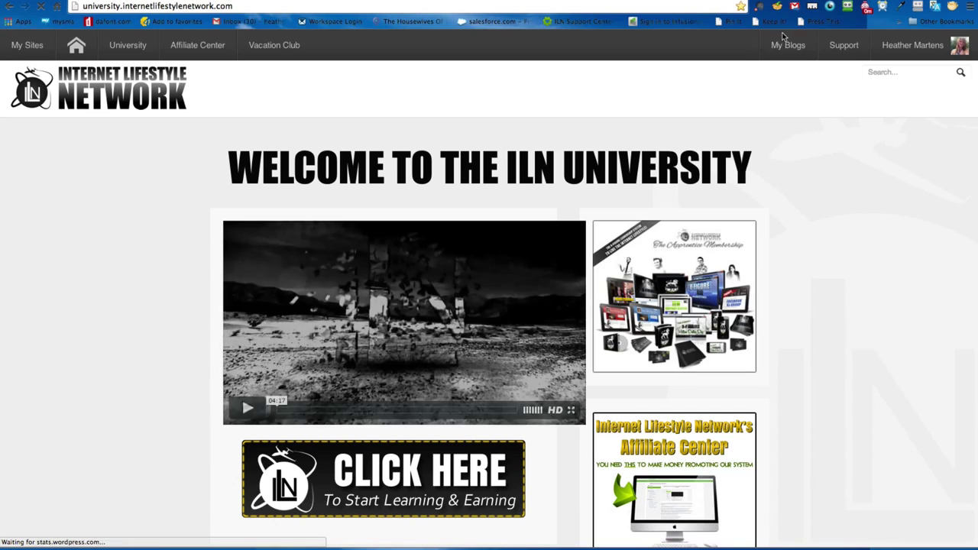
{"action": "mouse_move", "coordinate": [786, 44]}
{"action": "mouse_move", "coordinate": [740, 72]}
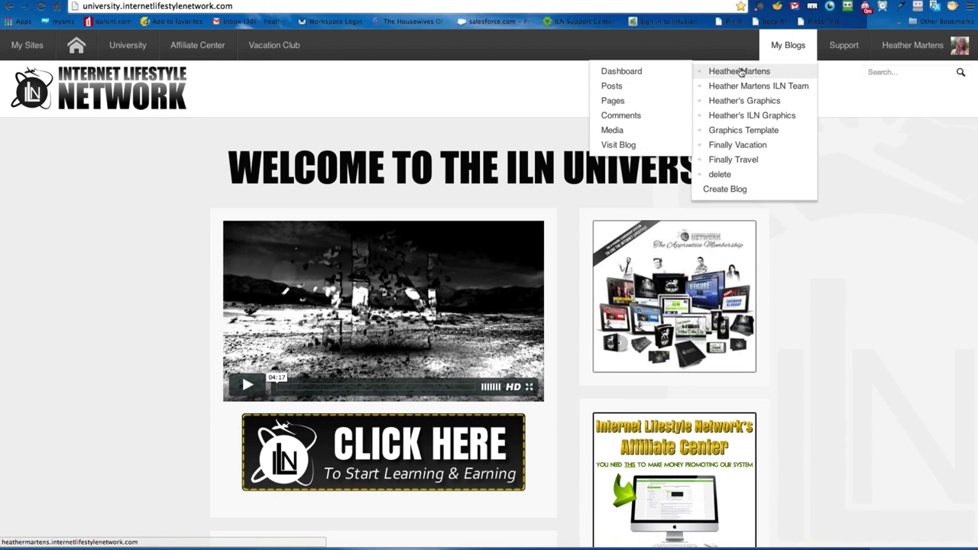
{"action": "left_click", "coordinate": [625, 70]}
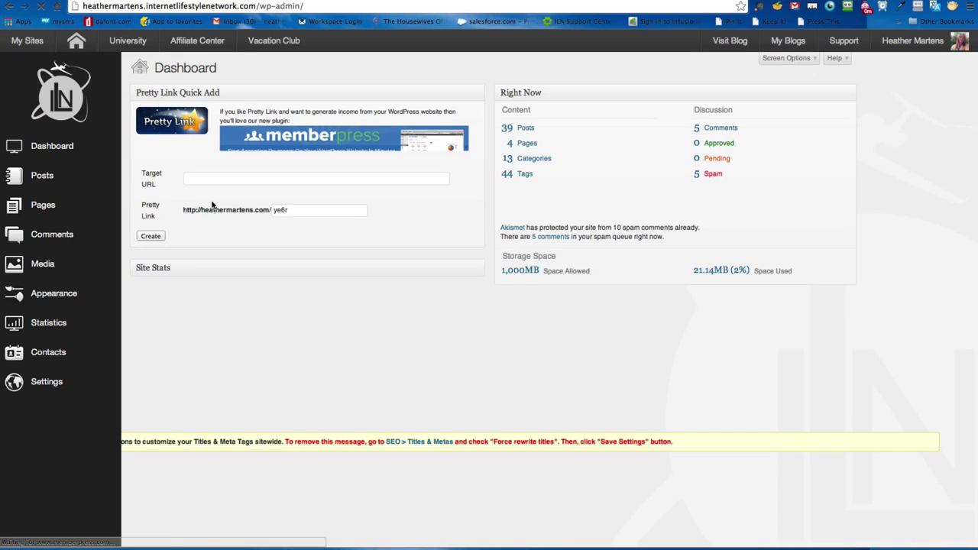
{"action": "mouse_move", "coordinate": [54, 304]}
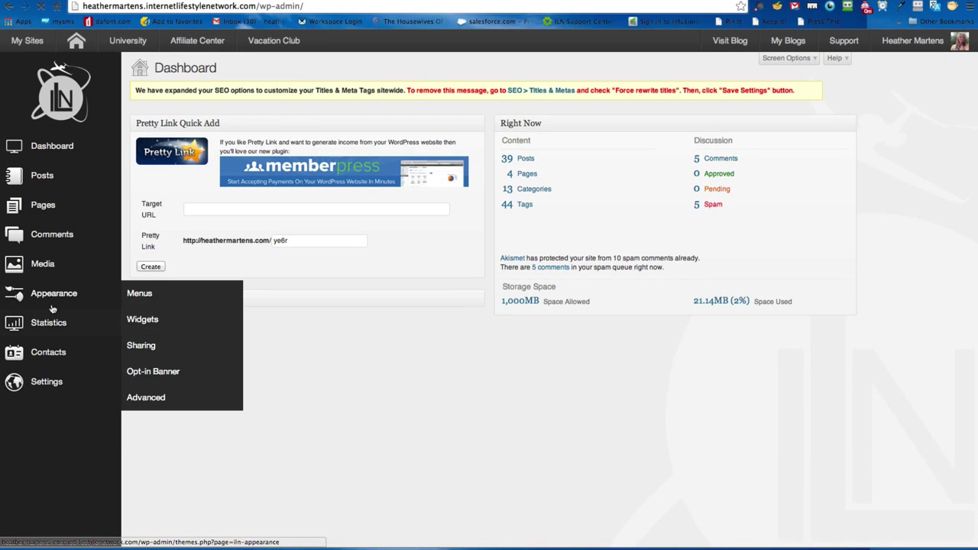
Step: Open Appearance > Opt-in Banner and inspect the AWeber script in the Opt-in Form Code
{"action": "left_click", "coordinate": [176, 378]}
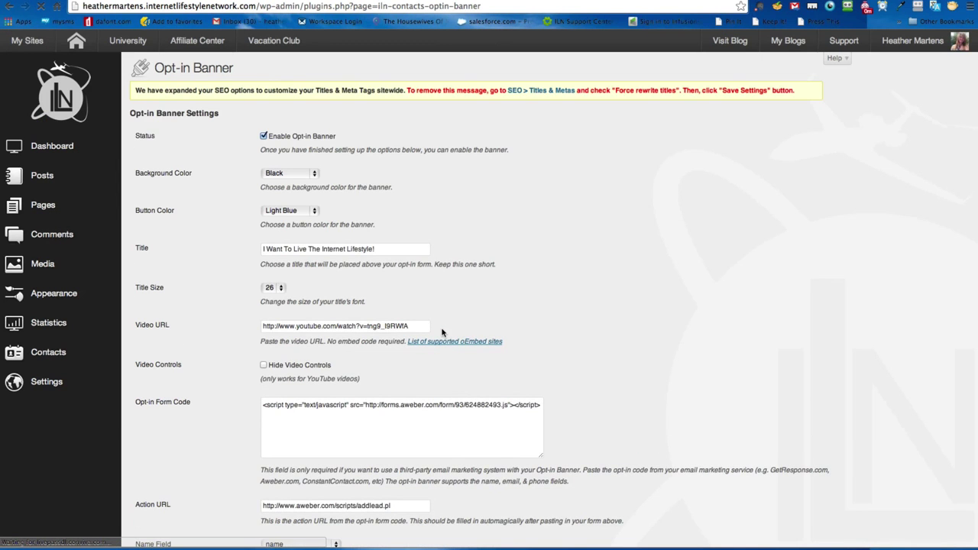
{"action": "scroll", "coordinate": [572, 283], "scroll_direction": "down", "scroll_amount": 2}
{"action": "left_click_drag", "start_coordinate": [306, 335], "coordinate": [582, 341]}
{"action": "left_click", "coordinate": [321, 339]}
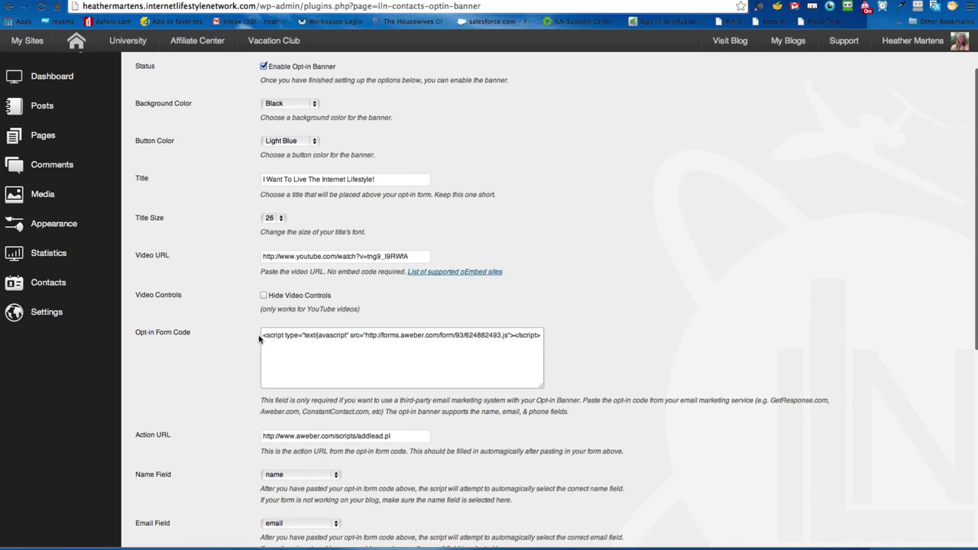
{"action": "left_click_drag", "start_coordinate": [262, 336], "coordinate": [619, 335]}
{"action": "left_click", "coordinate": [621, 337]}
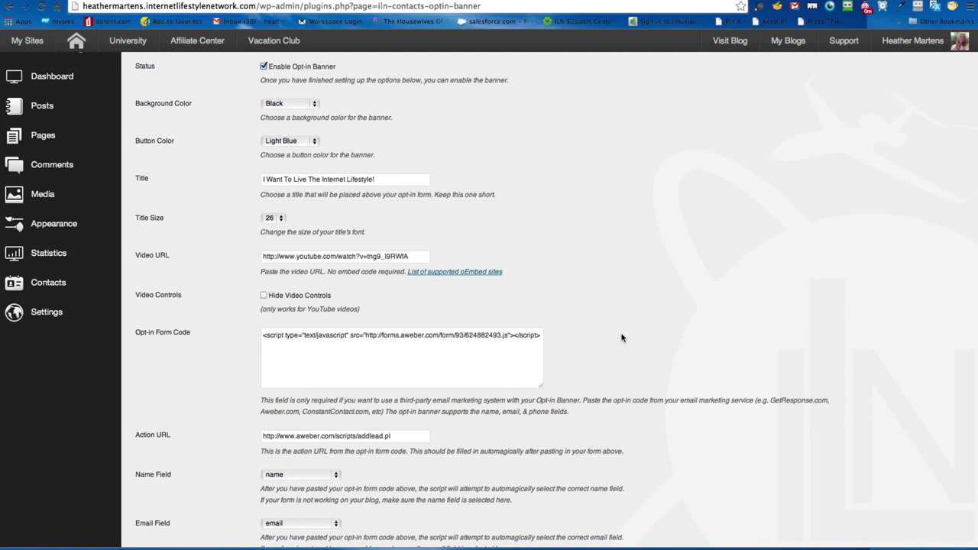
Step: Confirm the field mappings: Name Field name, Email Field email, Phone Field unset
{"action": "scroll", "coordinate": [621, 337], "scroll_direction": "down", "scroll_amount": 3}
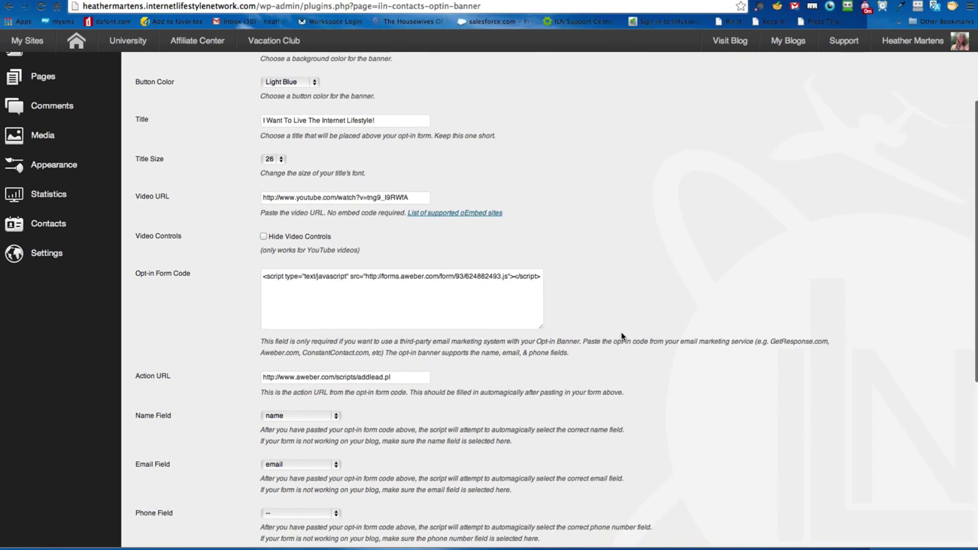
{"action": "scroll", "coordinate": [621, 337], "scroll_direction": "down", "scroll_amount": 6}
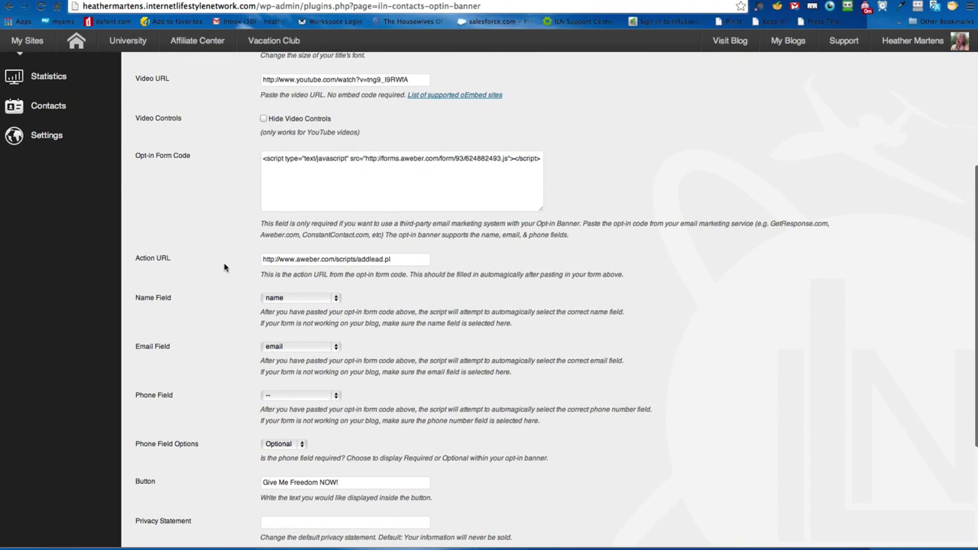
{"action": "left_click", "coordinate": [302, 298]}
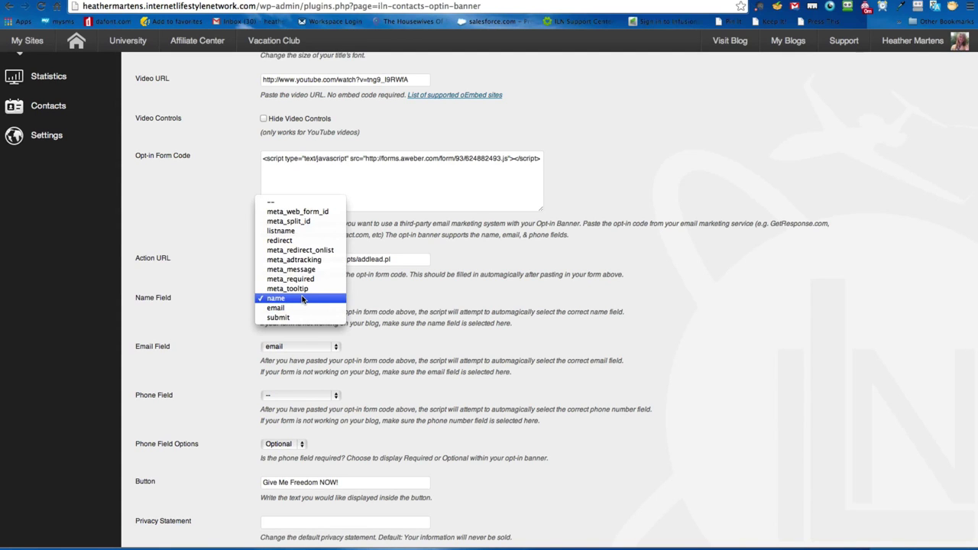
{"action": "left_click", "coordinate": [238, 302]}
{"action": "left_click", "coordinate": [298, 349]}
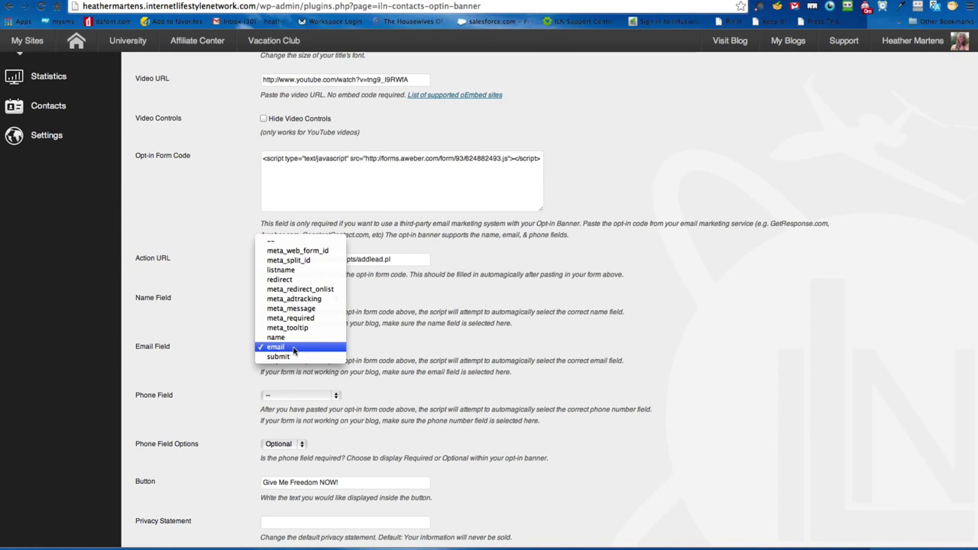
{"action": "left_click", "coordinate": [208, 353]}
{"action": "left_click", "coordinate": [317, 397]}
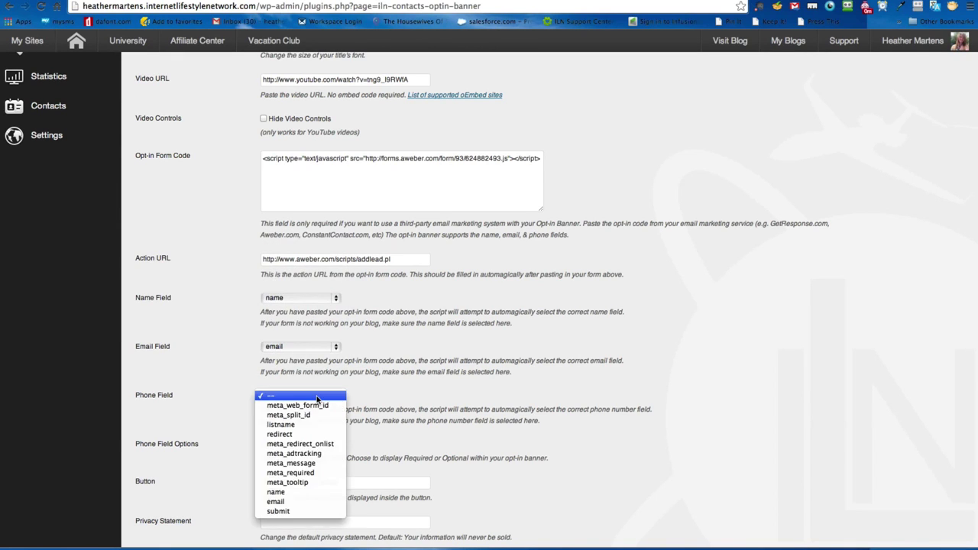
{"action": "left_click", "coordinate": [414, 396]}
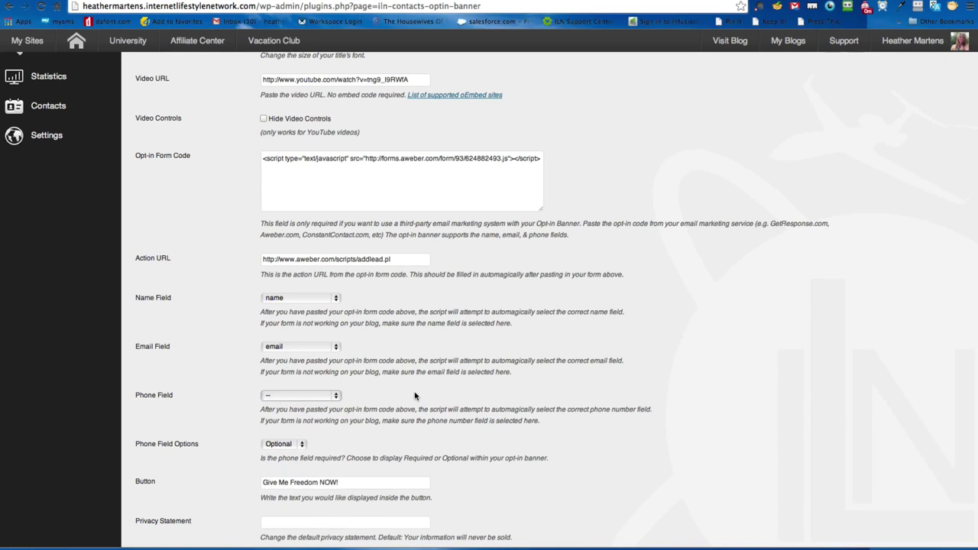
{"action": "scroll", "coordinate": [414, 395], "scroll_direction": "up", "scroll_amount": 5}
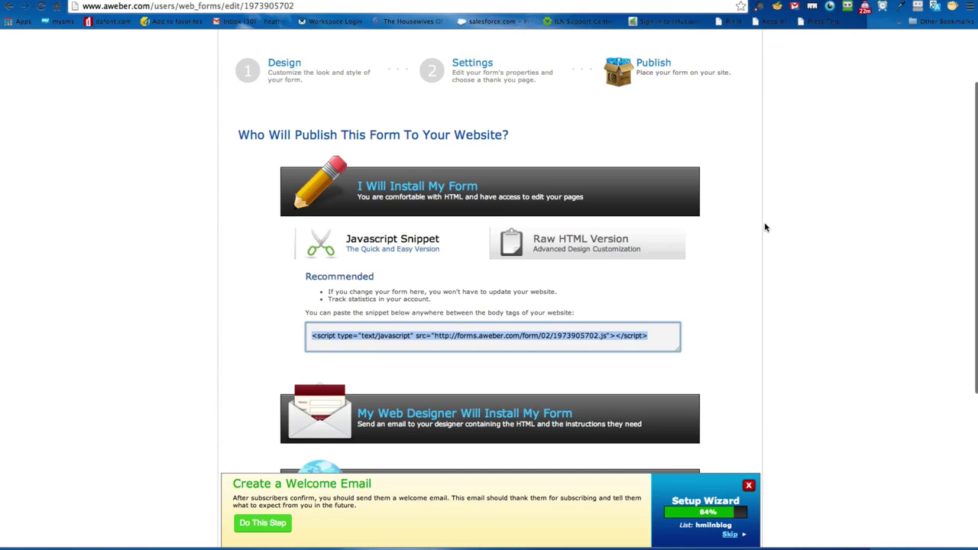
Step: Look over the Follow Up Series page and its create-a-follow-up options
{"action": "scroll", "coordinate": [765, 227], "scroll_direction": "up", "scroll_amount": 2}
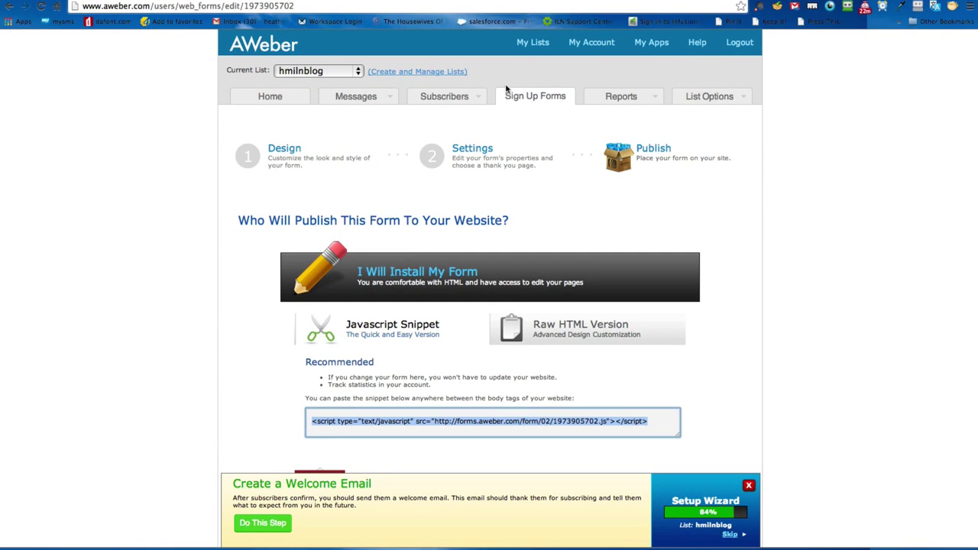
{"action": "mouse_move", "coordinate": [348, 98]}
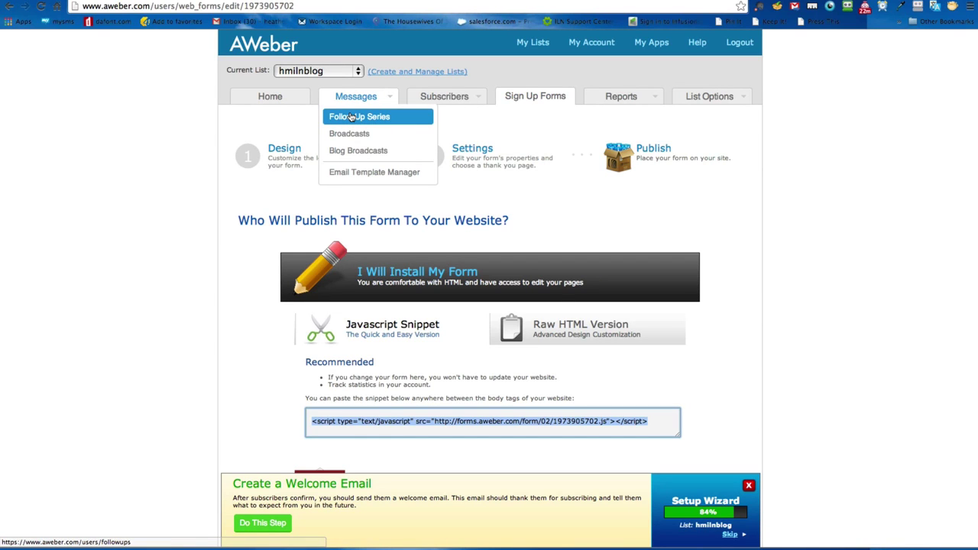
{"action": "left_click", "coordinate": [351, 116]}
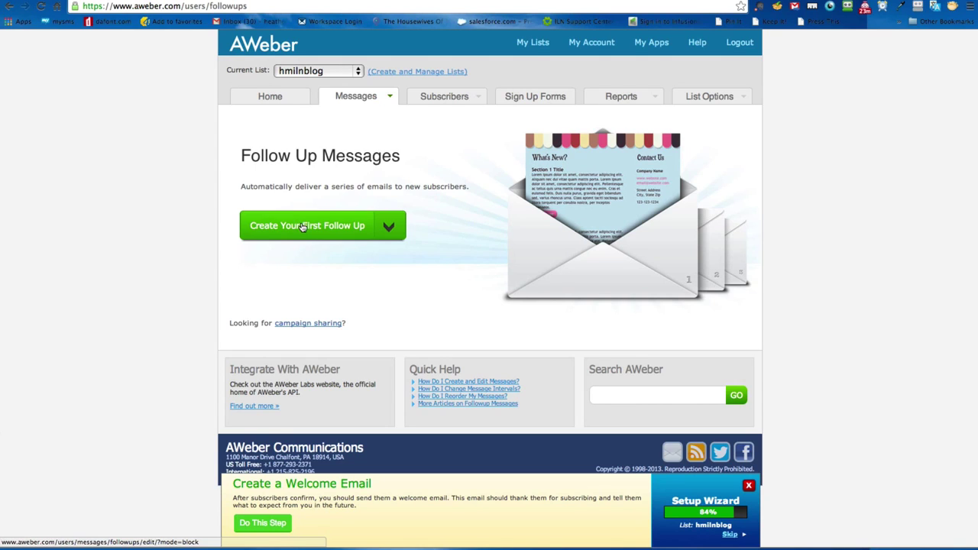
{"action": "left_click", "coordinate": [305, 226]}
{"action": "left_click", "coordinate": [790, 239]}
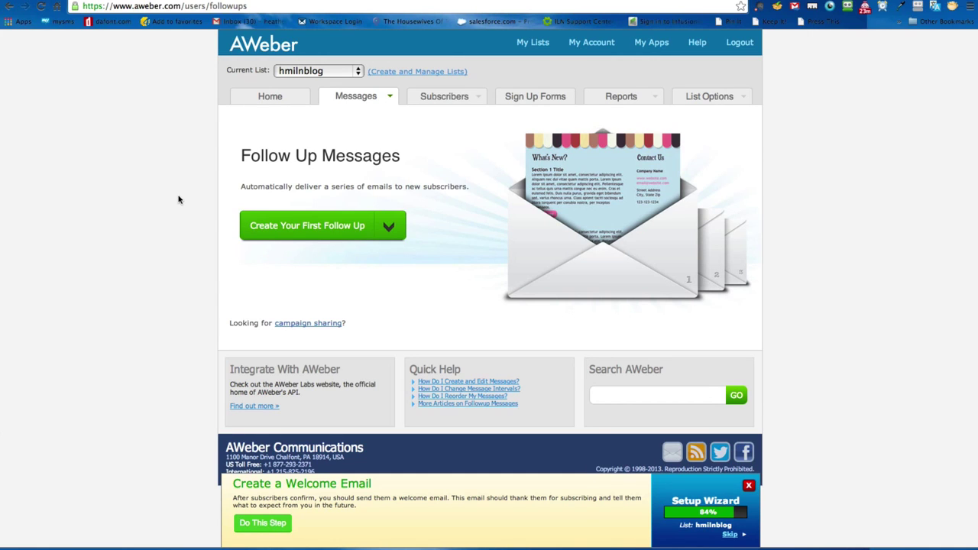
Step: Open Broadcasts, then the Blog Broadcasts page for the hmilnblog list
{"action": "mouse_move", "coordinate": [358, 97]}
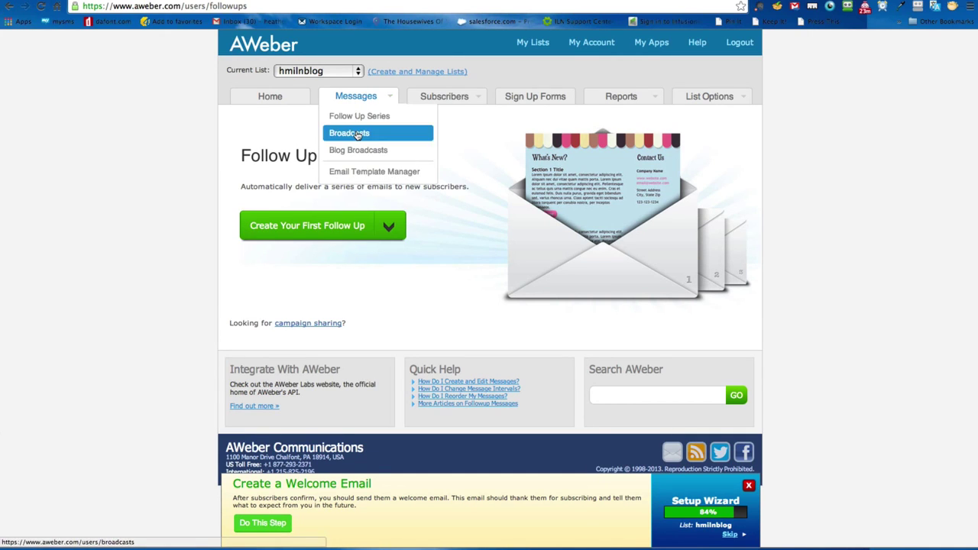
{"action": "left_click", "coordinate": [357, 134]}
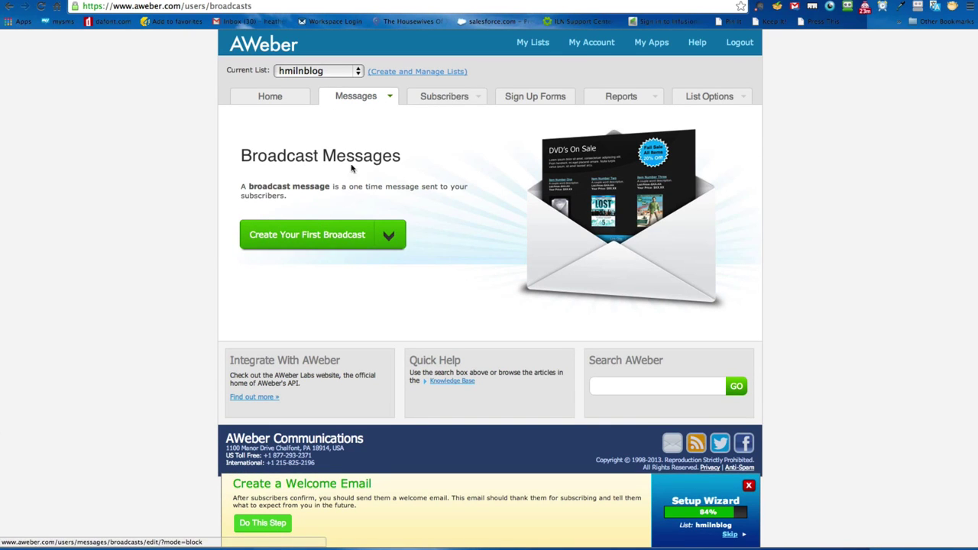
{"action": "mouse_move", "coordinate": [359, 97]}
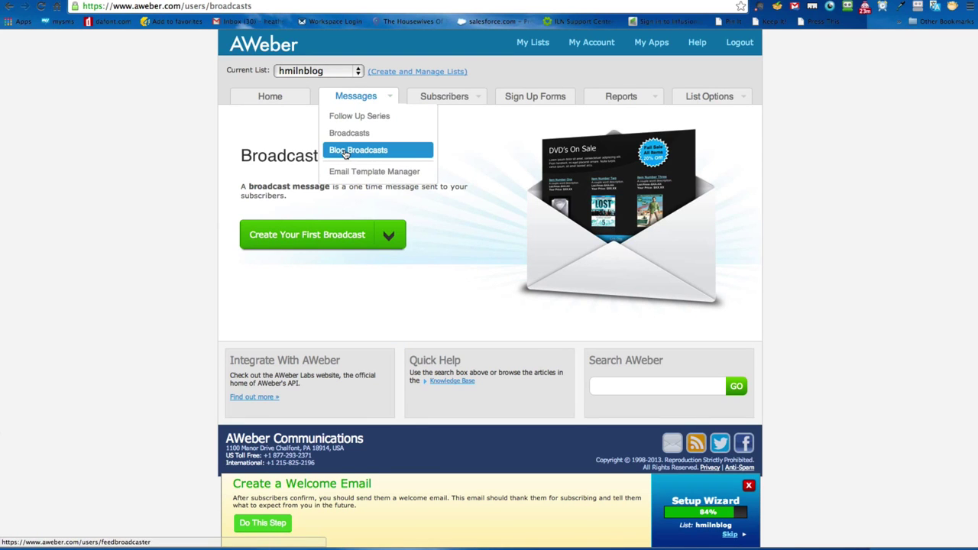
{"action": "left_click", "coordinate": [344, 152]}
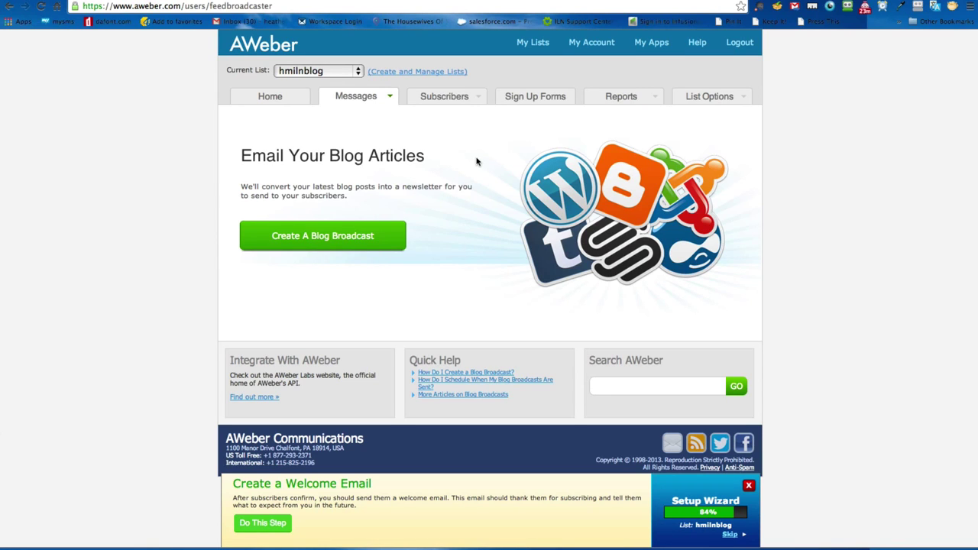
Step: Create a new blog broadcast design and keep its Send Time at Immediately
{"action": "left_click", "coordinate": [310, 243]}
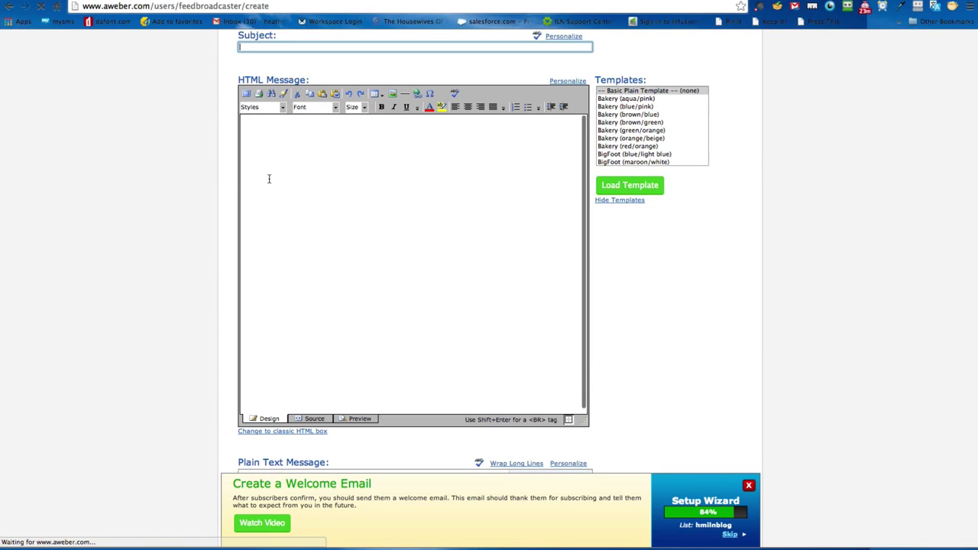
{"action": "scroll", "coordinate": [218, 181], "scroll_direction": "up", "scroll_amount": 5}
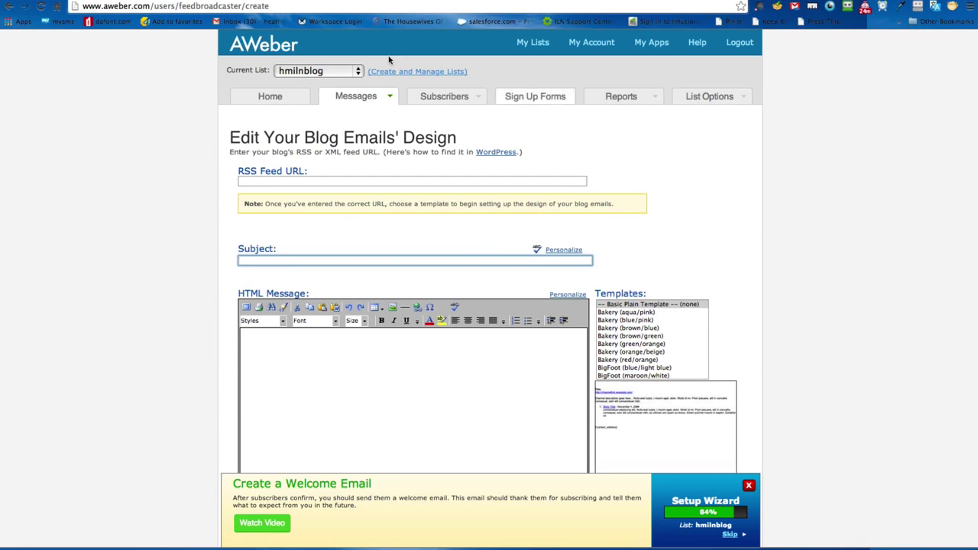
{"action": "scroll", "coordinate": [729, 172], "scroll_direction": "down", "scroll_amount": 5}
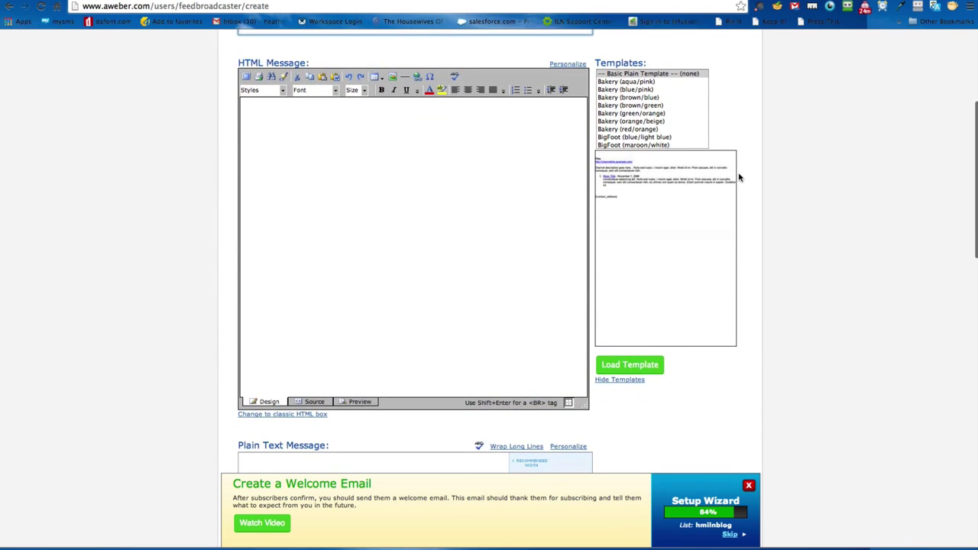
{"action": "scroll", "coordinate": [738, 177], "scroll_direction": "down", "scroll_amount": 10}
{"action": "scroll", "coordinate": [738, 179], "scroll_direction": "down", "scroll_amount": 2}
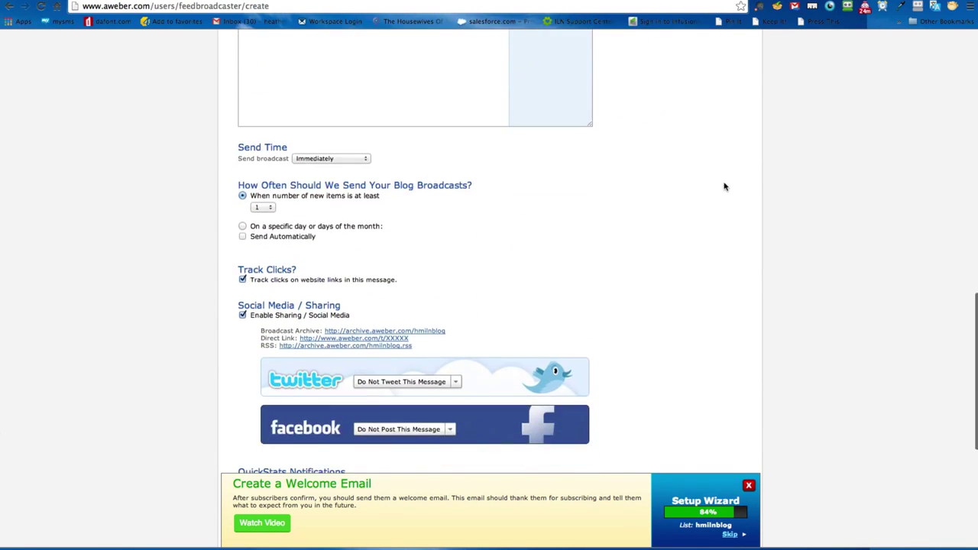
{"action": "left_click", "coordinate": [334, 159]}
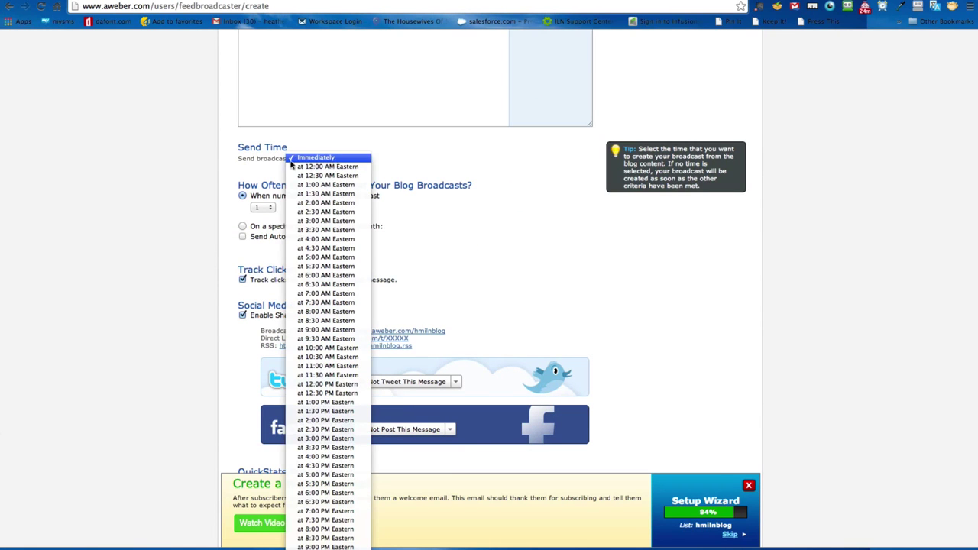
{"action": "left_click", "coordinate": [321, 158]}
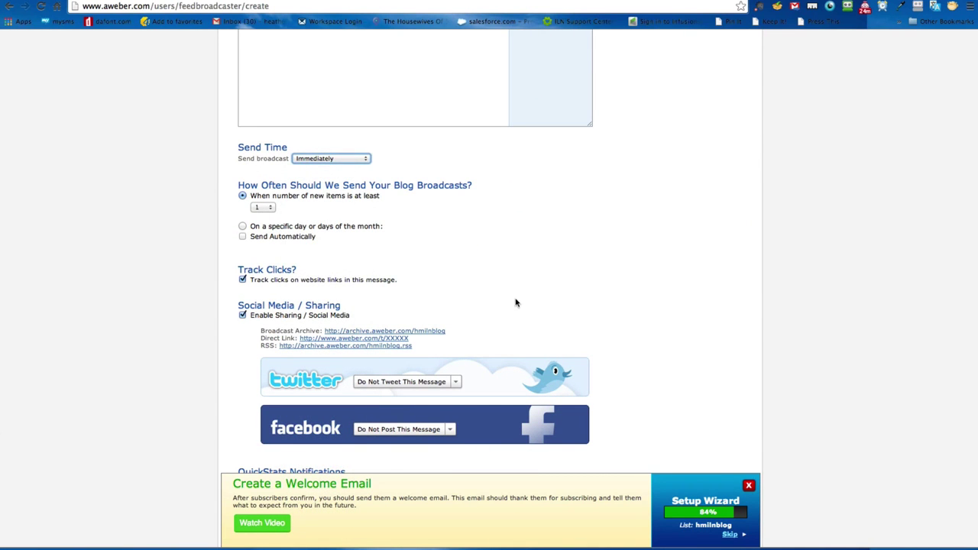
{"action": "scroll", "coordinate": [670, 259], "scroll_direction": "up", "scroll_amount": 12}
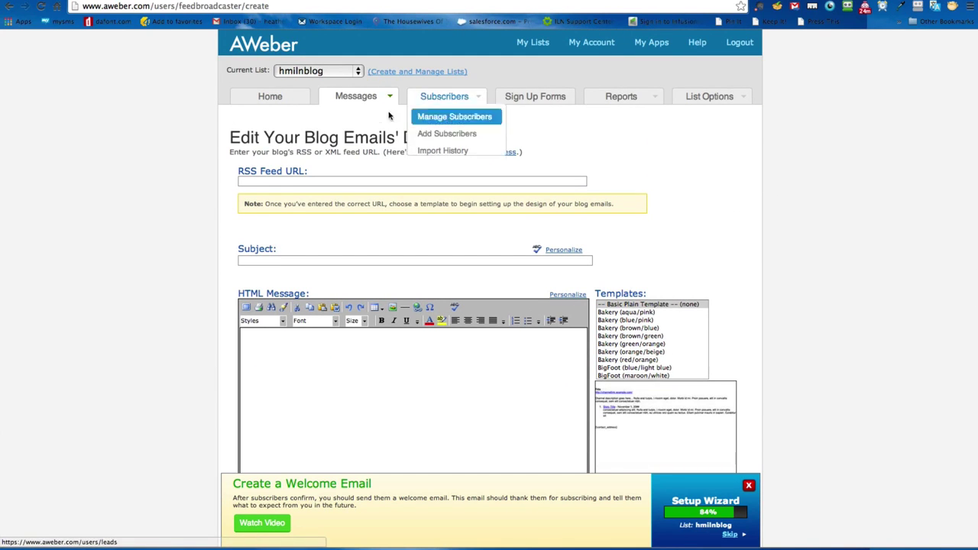
Step: Open the Sign Up Forms tab for hmilnblog, listing the ILN Blog Banner inline form
{"action": "left_click", "coordinate": [525, 98]}
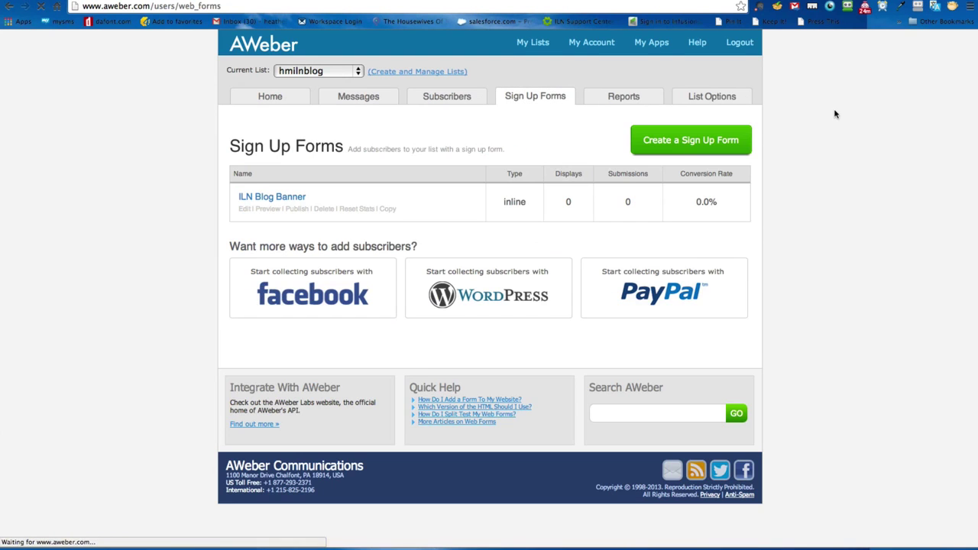